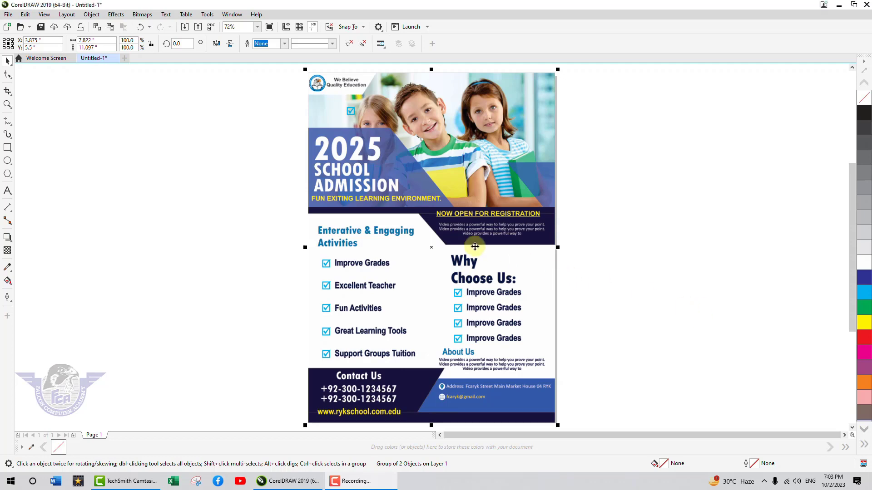
Step: Drag the grouped 2025 School Admission reference flyer off the page to the left
left_click_drag(472, 249, 210, 226)
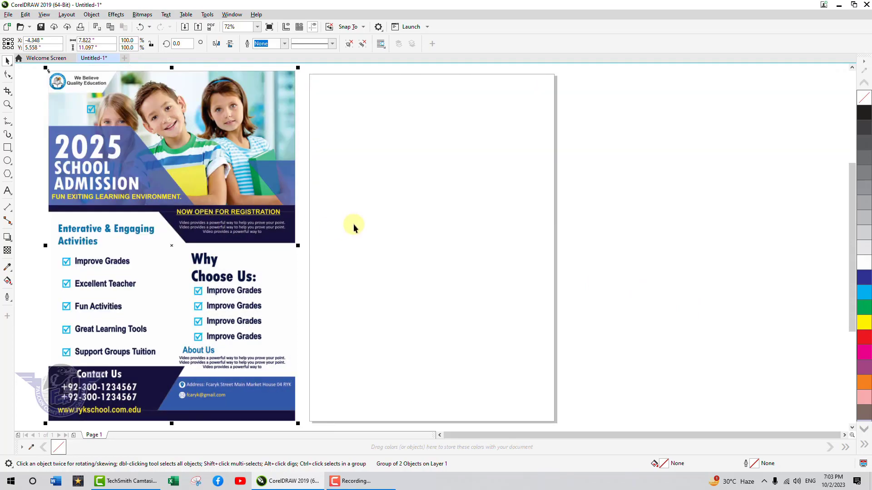
Step: Keep inches as the unit and set the page width to 7.75 for a 7.75 × 11 inch page
left_click(353, 225)
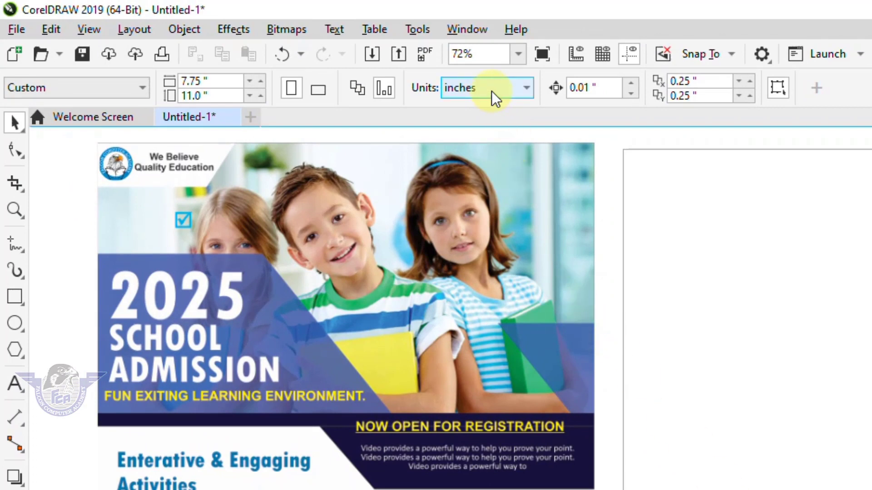
left_click(491, 91)
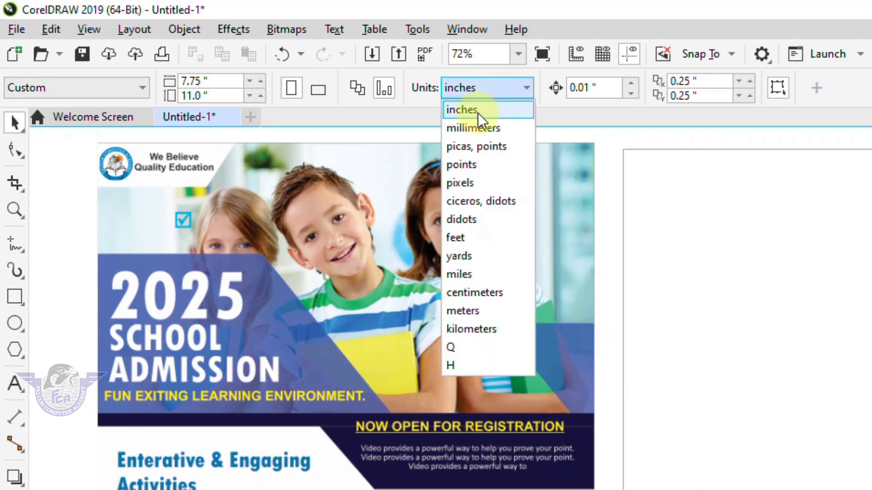
left_click(477, 113)
left_click_drag(237, 82, 129, 86)
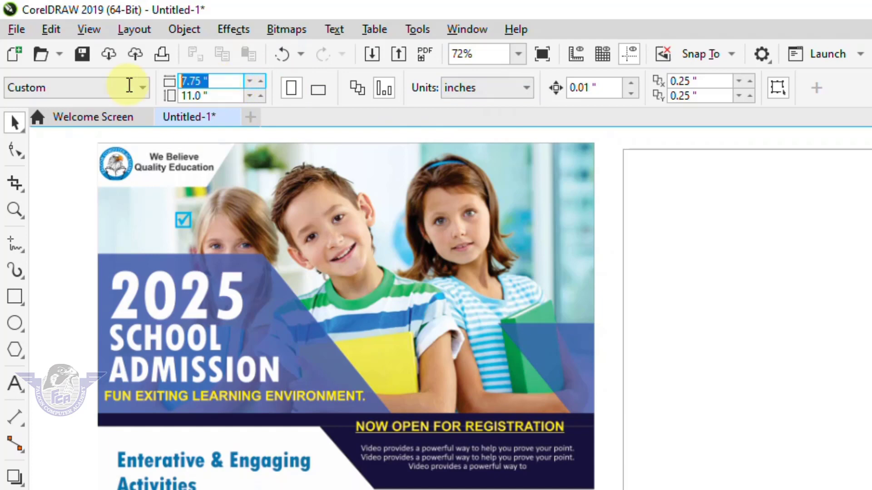
type("7.7")
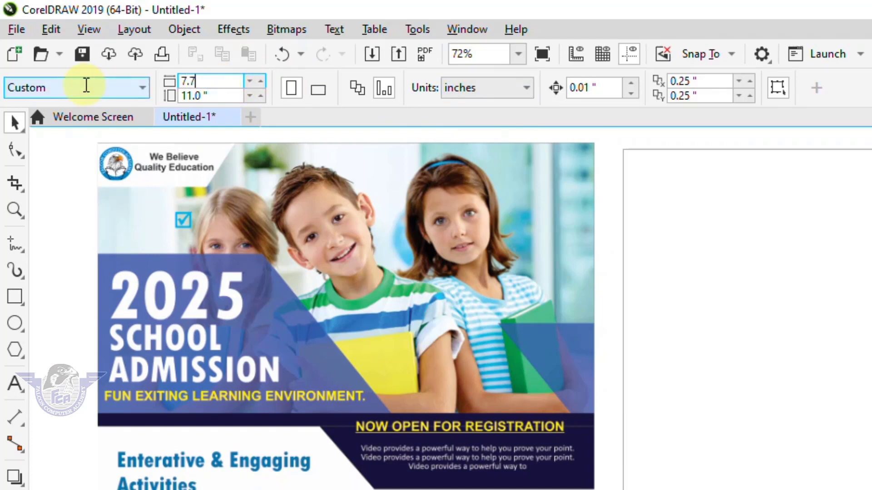
type("5")
key("Return")
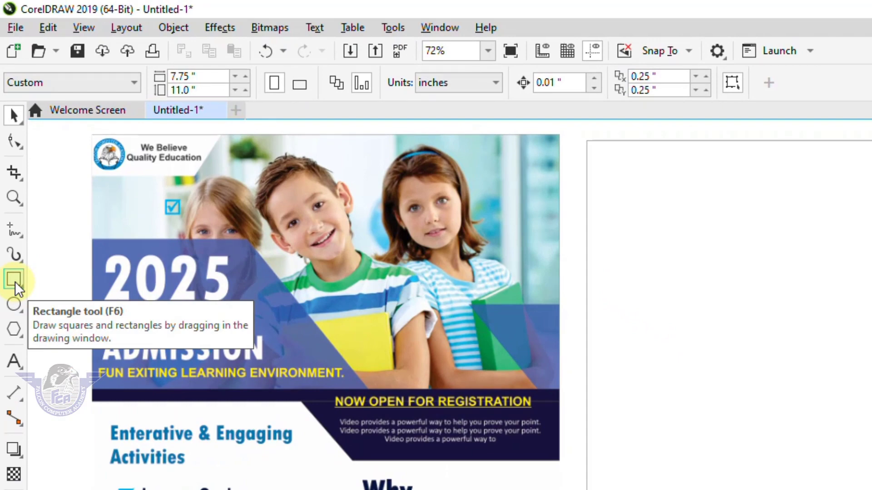
Step: Create a 7.75 × 11 inch page-sized rectangle and raise its bottom edge to about mid-page
double_click(15, 281)
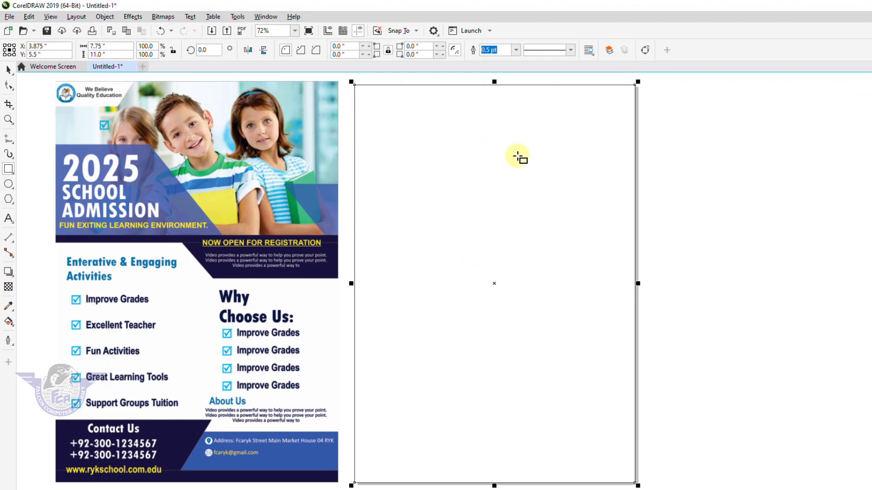
left_click(8, 69)
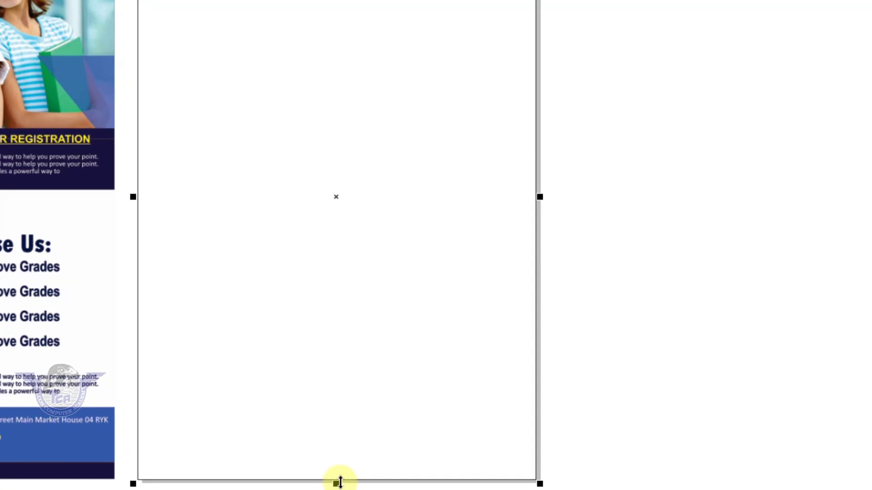
left_click_drag(494, 485, 493, 464)
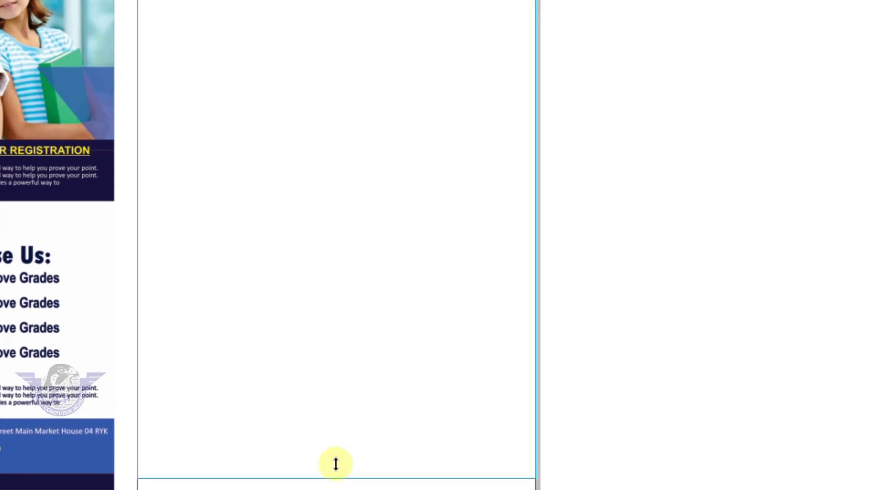
left_click_drag(336, 464, 361, 159)
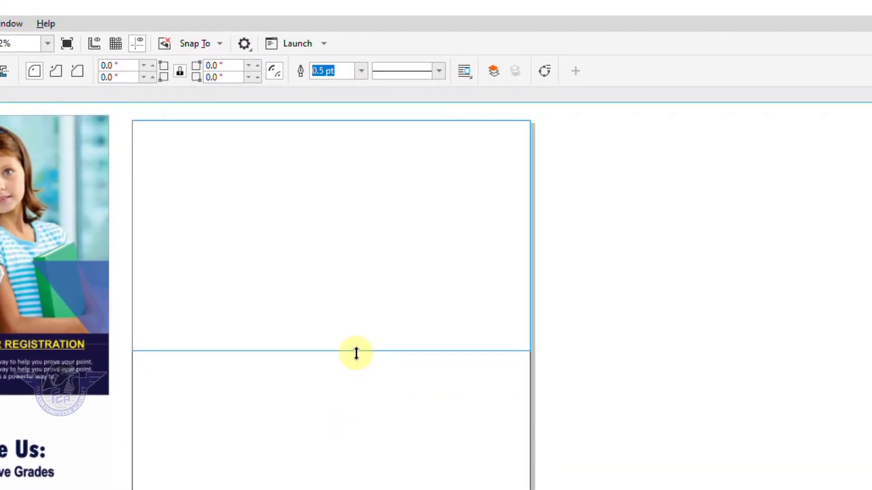
left_click_drag(356, 353, 357, 361)
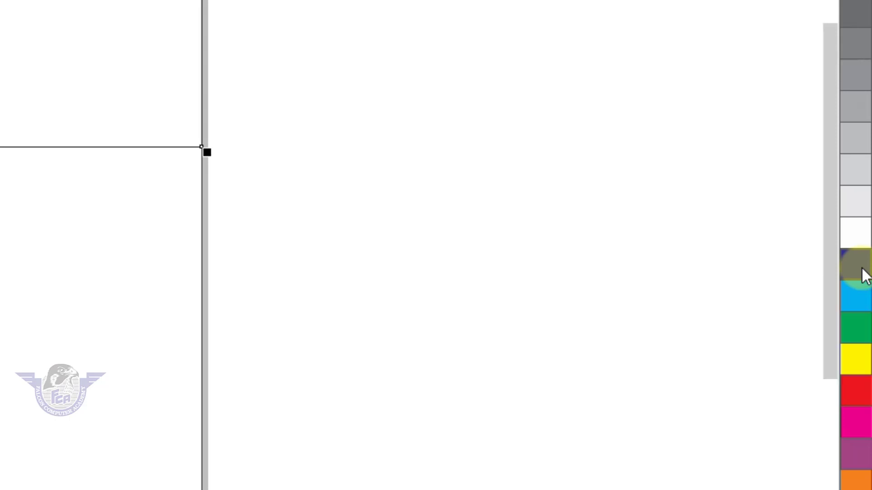
Step: Fill the top rectangle with navy darkened with black, and set its height to about 4.389 inches
left_click(865, 276)
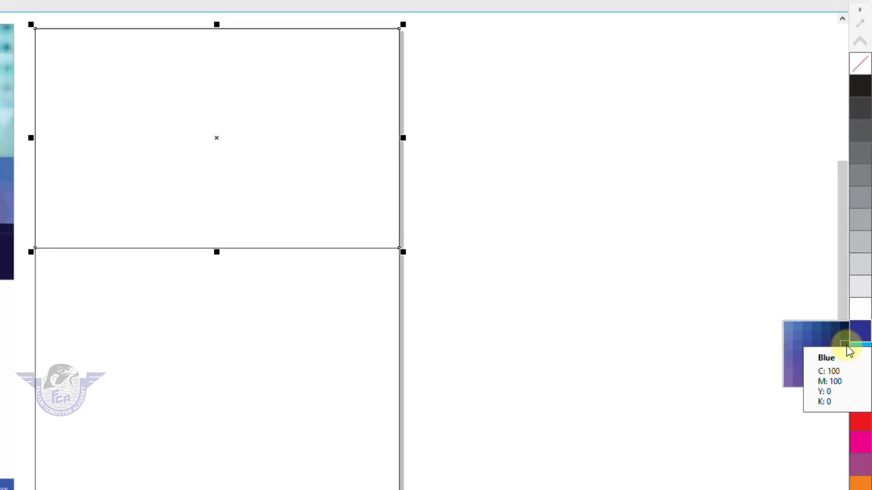
left_click(846, 345)
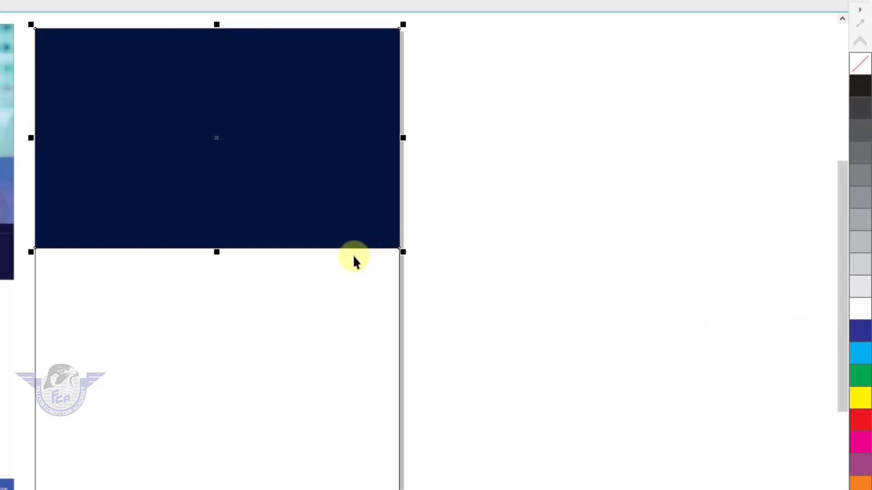
left_click(866, 337)
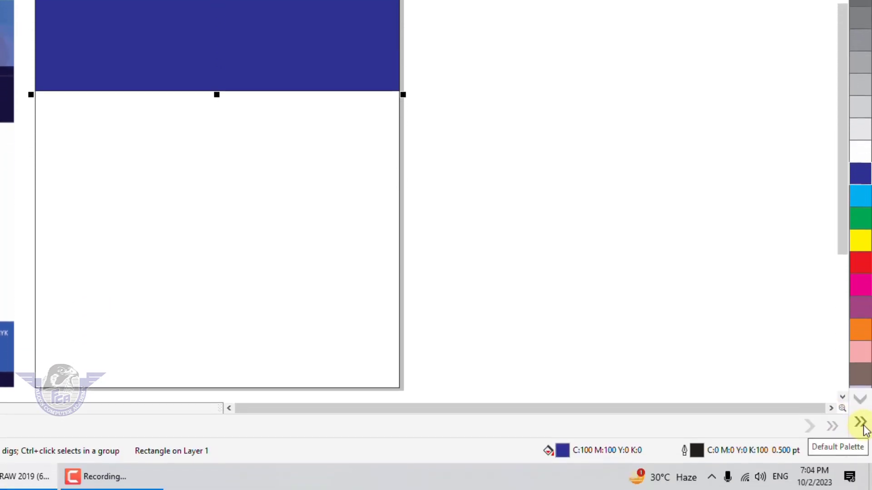
left_click(864, 426)
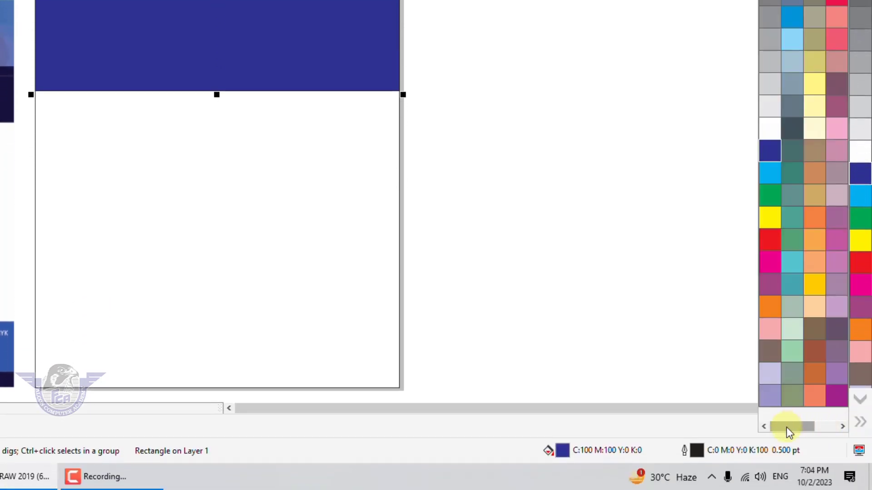
left_click_drag(786, 427, 822, 429)
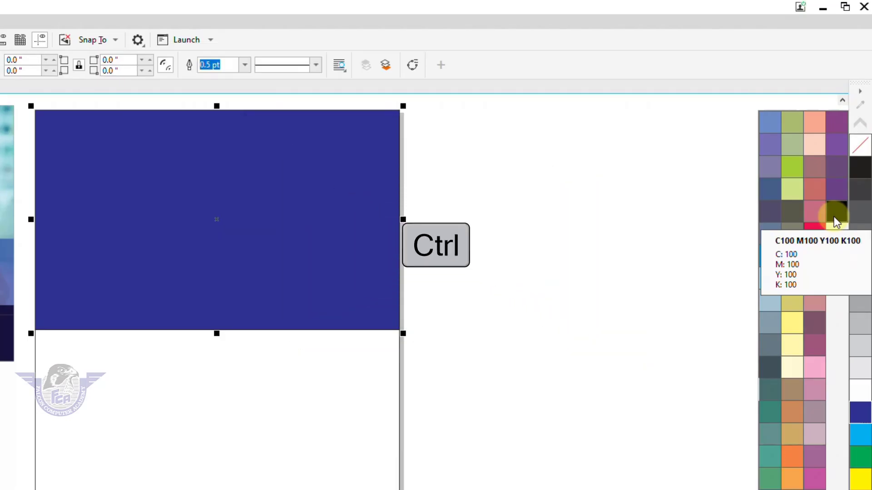
left_click(834, 217, "ctrl")
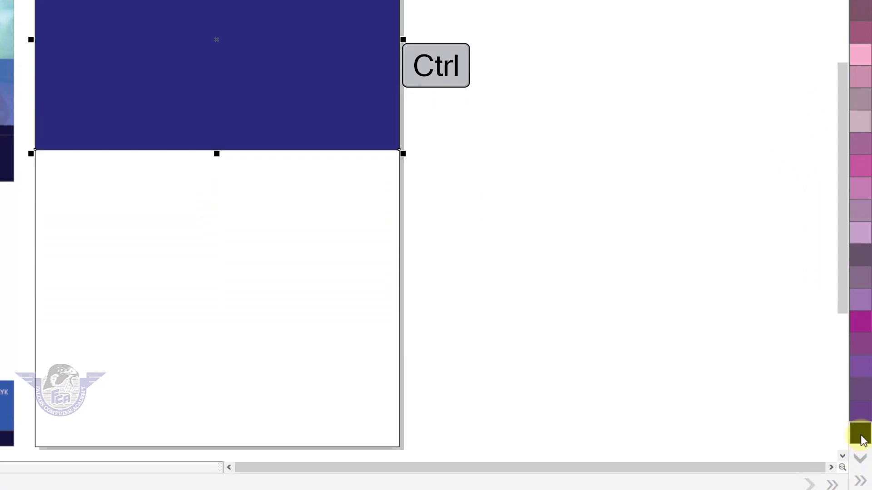
left_click(863, 440, "ctrl")
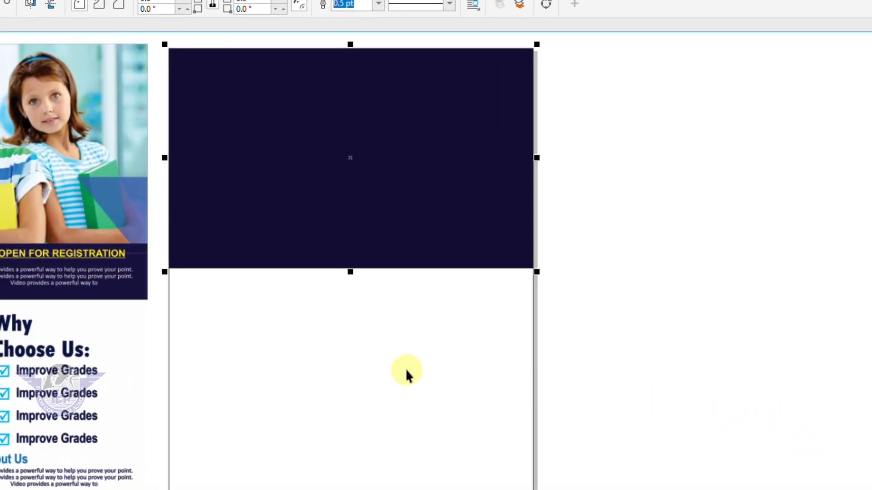
left_click_drag(351, 275, 350, 258)
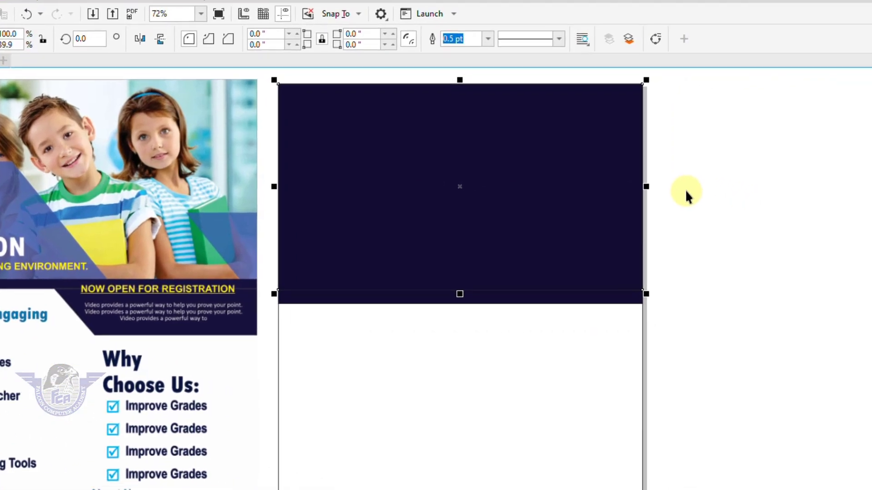
Step: Import website_0.jpg from the Downloads folder
right_click(805, 216)
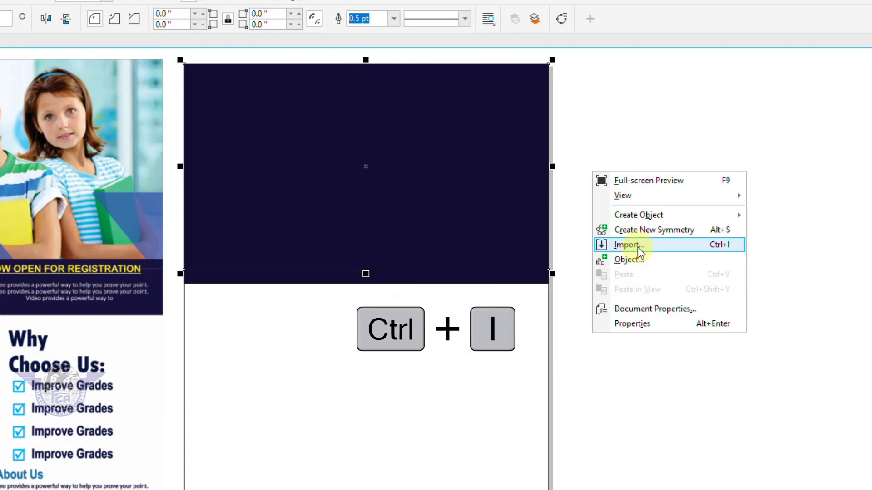
left_click(638, 247)
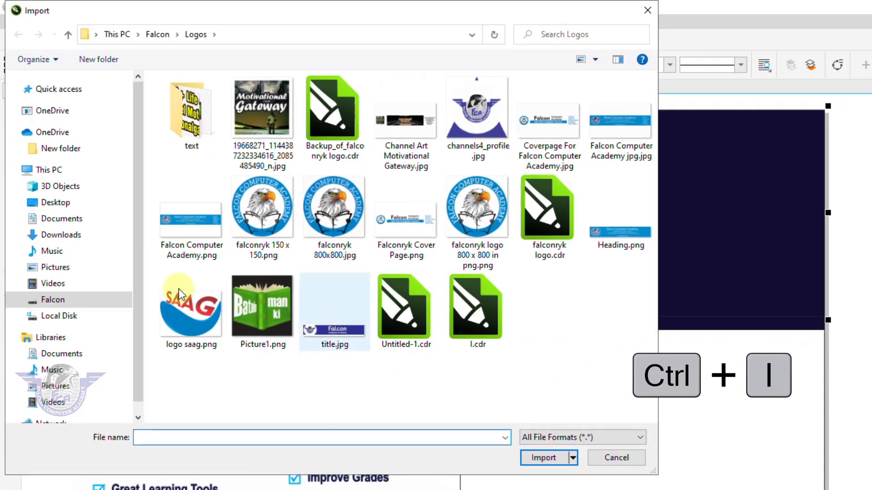
left_click(127, 235)
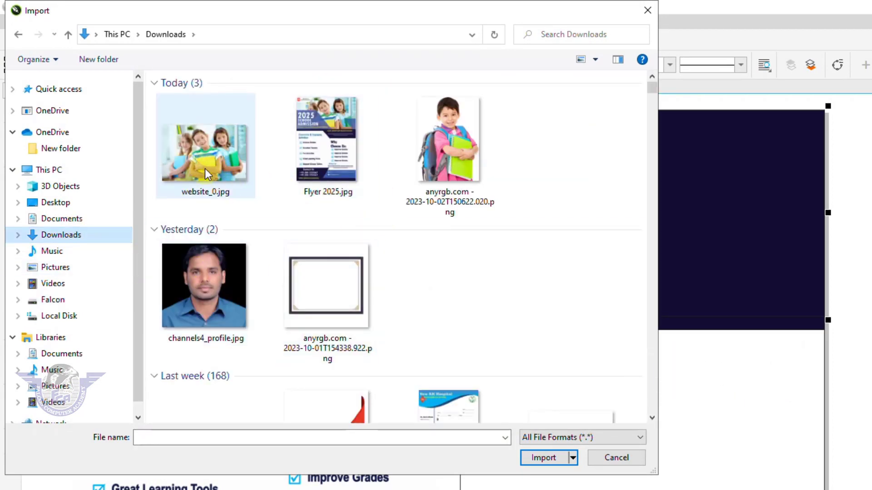
left_click(205, 174)
left_click(550, 460)
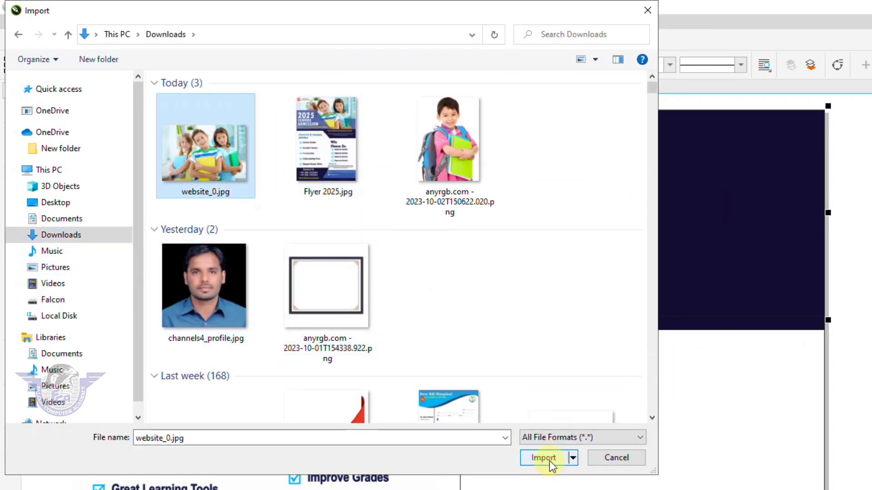
Step: Place the children photo, enlarge it to the page width, and park it right of the page
left_click_drag(853, 184, 871, 424)
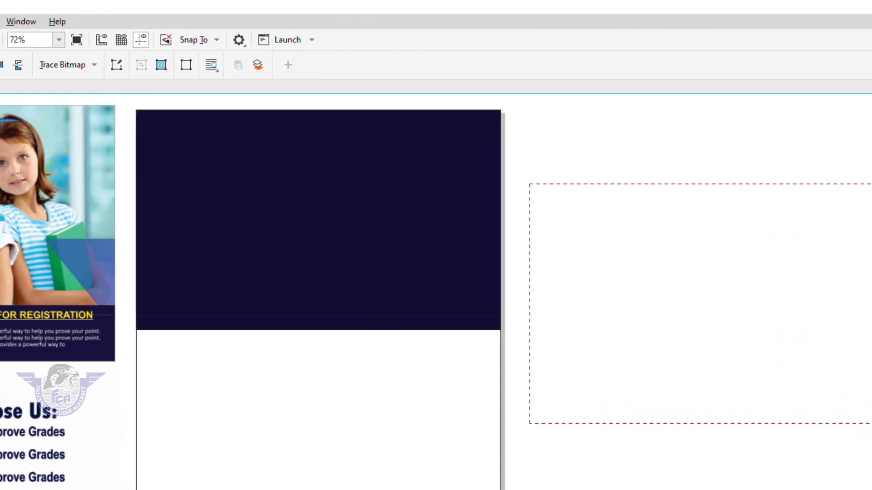
left_click_drag(778, 389, 374, 299)
left_click_drag(498, 347, 510, 354)
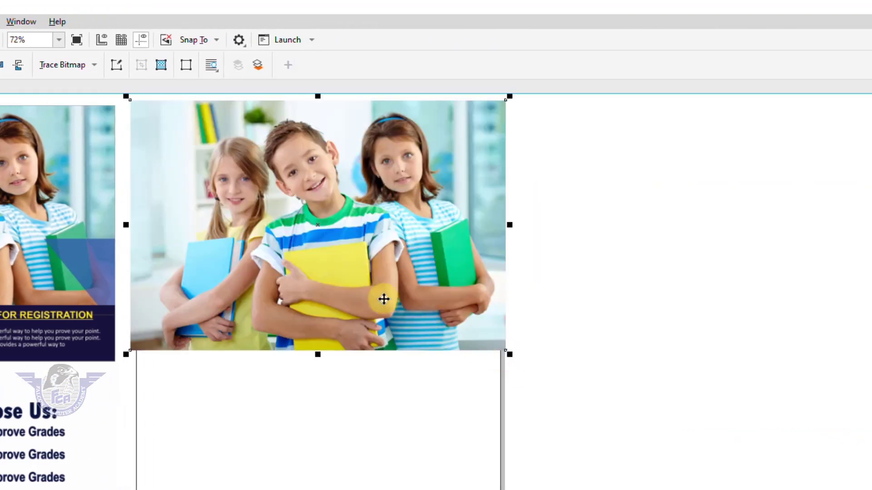
left_click_drag(384, 299, 694, 340)
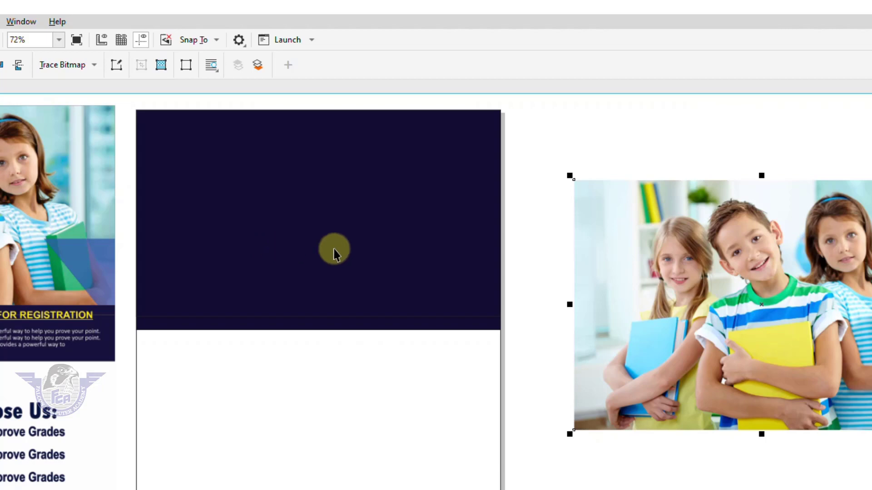
Step: PowerClip the children photo inside the dark navy header rectangle
right_click(702, 265)
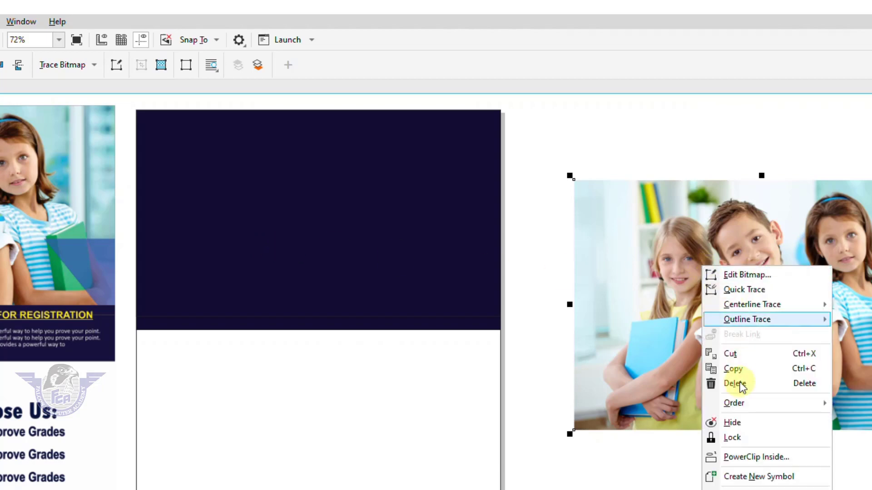
left_click(738, 457)
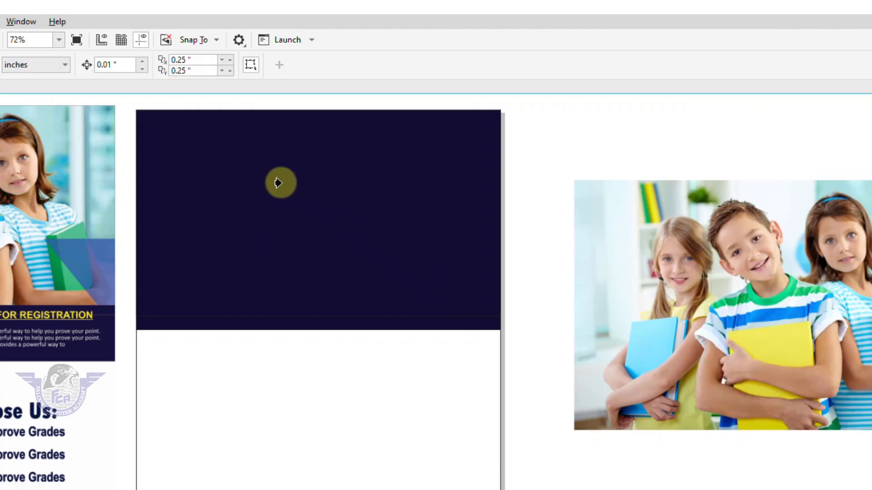
left_click(281, 181)
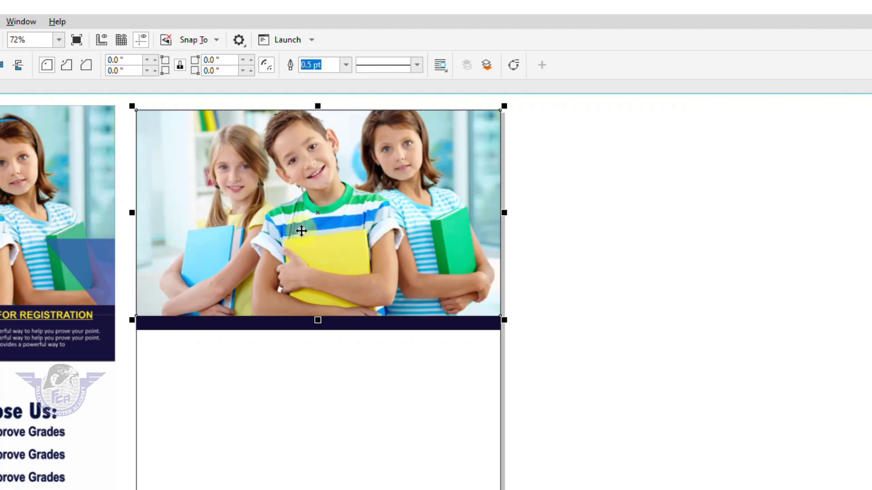
Step: Edit the PowerClip contents to shift the photo lower, then finish editing
right_click(282, 184)
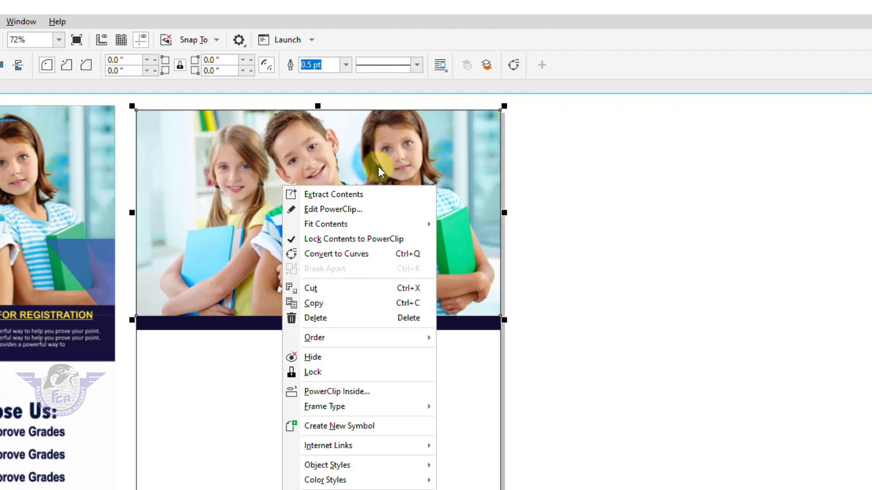
left_click(362, 209)
left_click(319, 192)
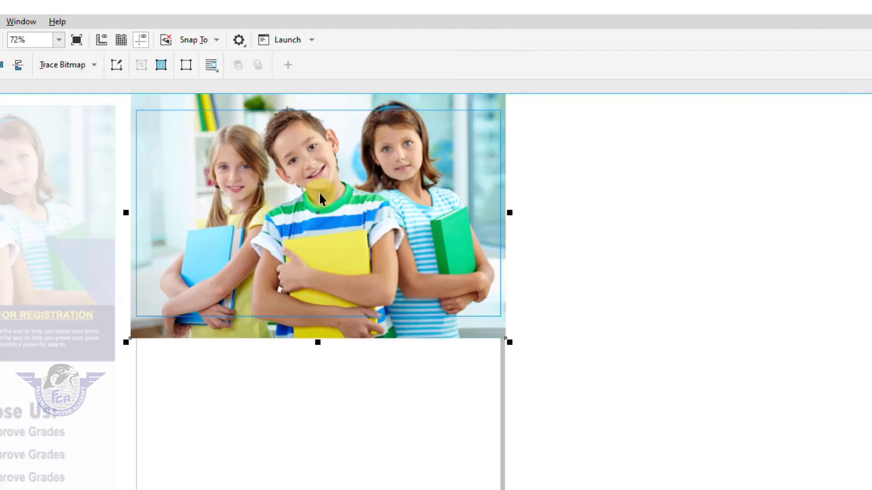
left_click_drag(319, 192, 323, 210)
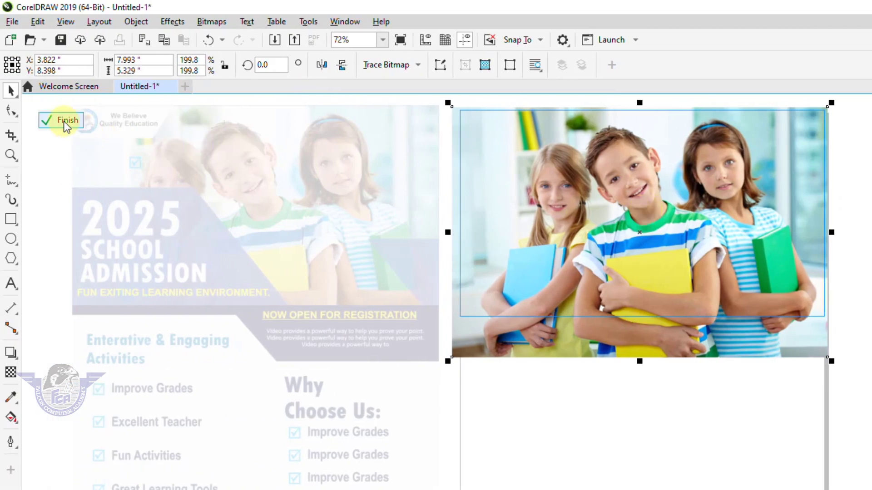
left_click(63, 121)
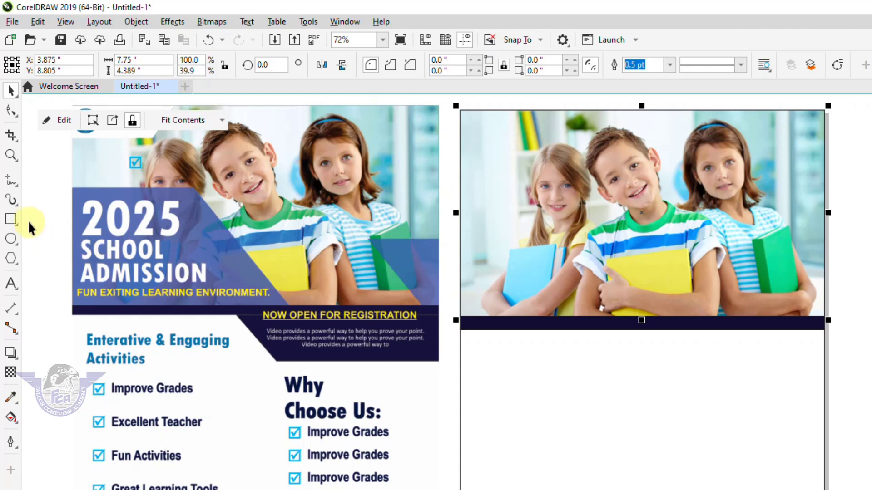
Step: Draw a rectangle over the photo's left side and zoom in on it
left_click(11, 219)
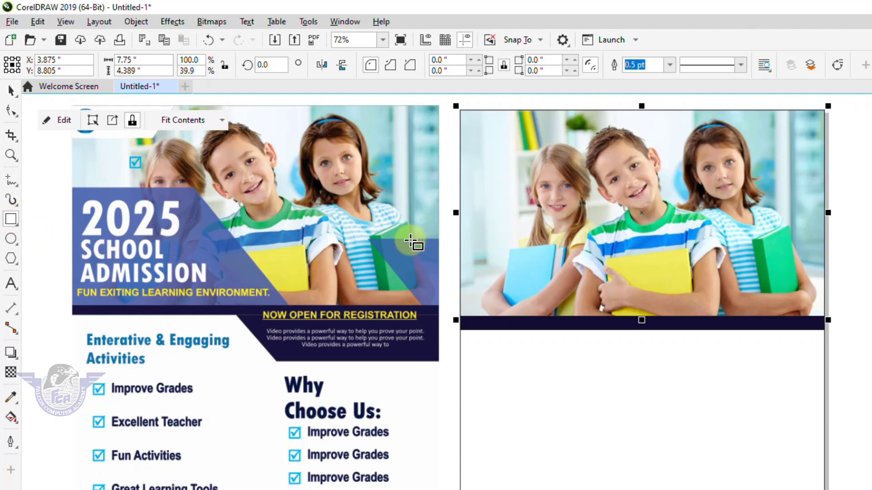
left_click_drag(460, 195, 629, 316)
key("F2")
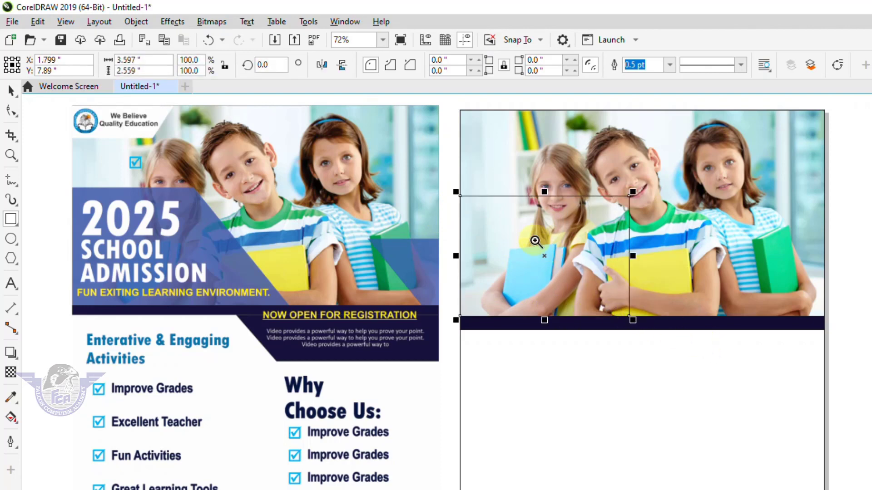
left_click_drag(437, 170, 871, 354)
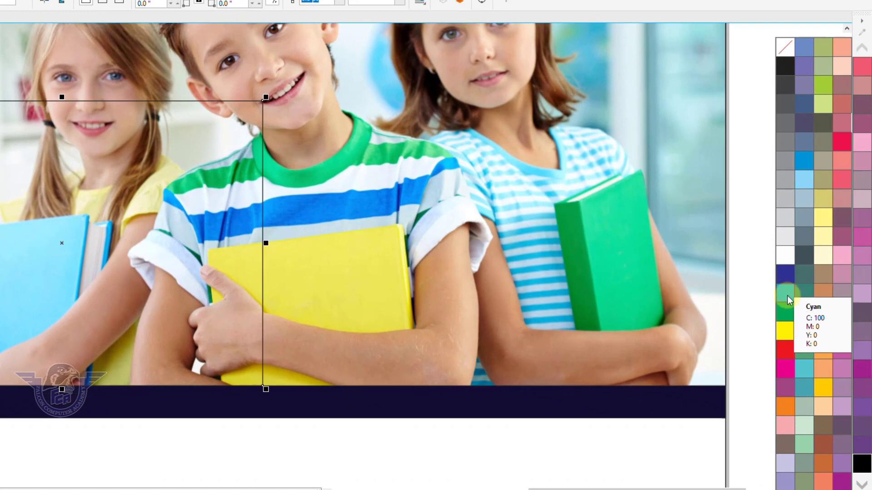
Step: Fill the rectangle dark blue, widen it to 4.39 inches, and convert it to curves
left_click(788, 296)
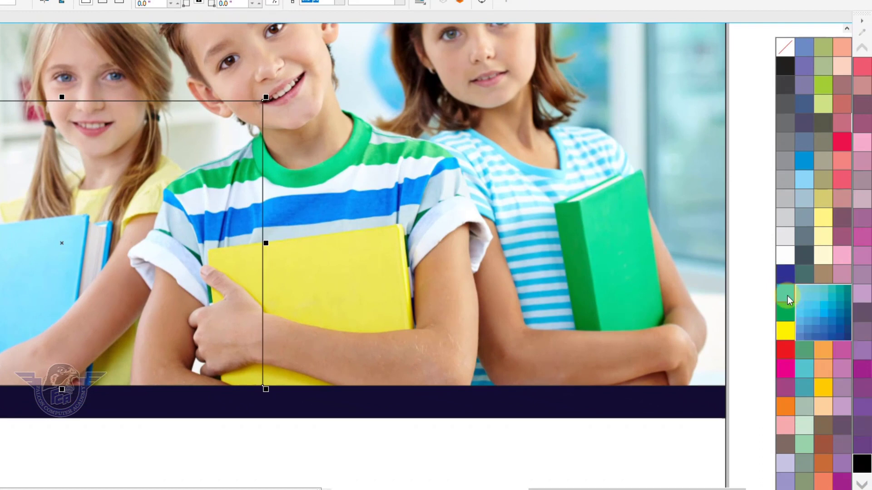
left_click(813, 326)
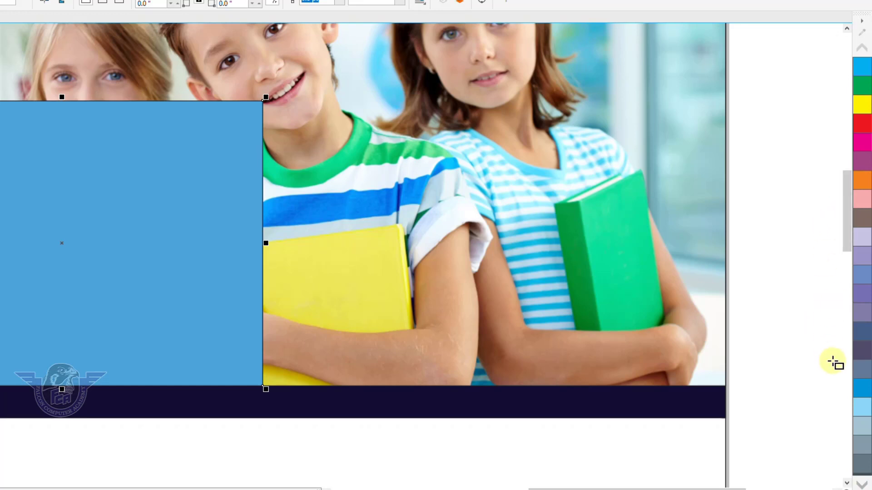
left_click(861, 394)
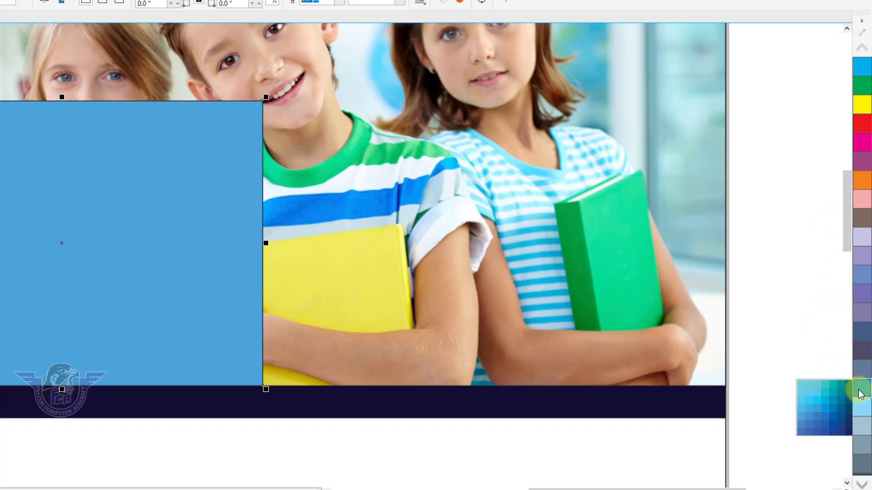
left_click(820, 424)
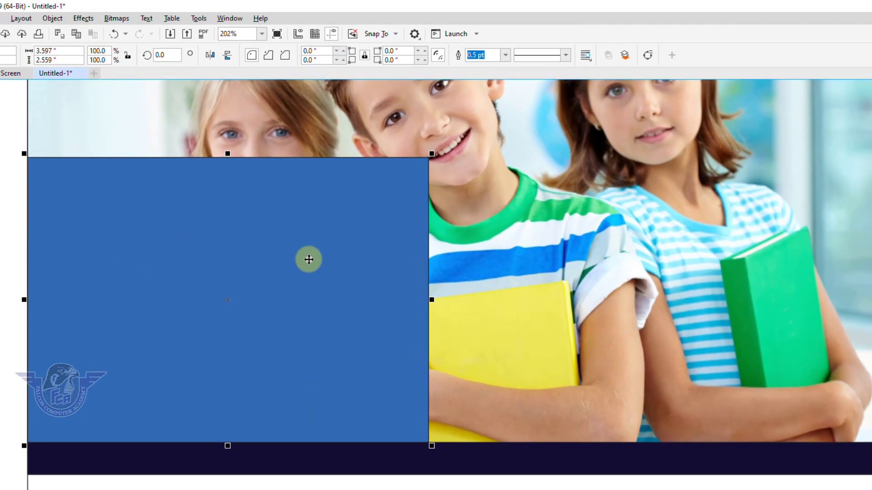
left_click_drag(430, 299, 517, 305)
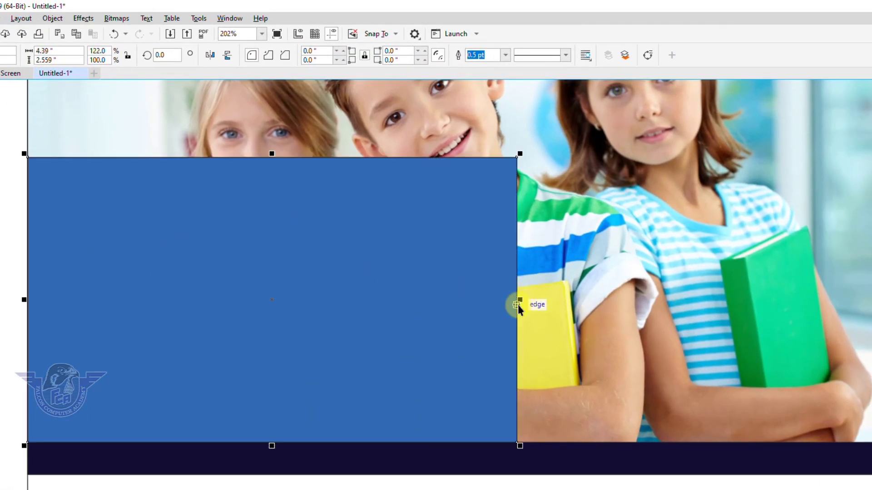
key("ctrl+q")
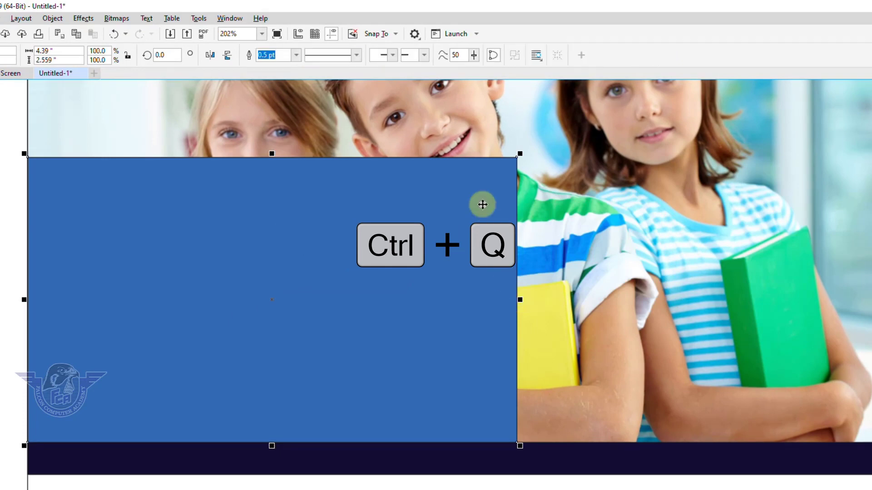
Step: Slide the blue shape's top-right node left along the top edge to slant its right side
key("F10")
left_click(458, 231)
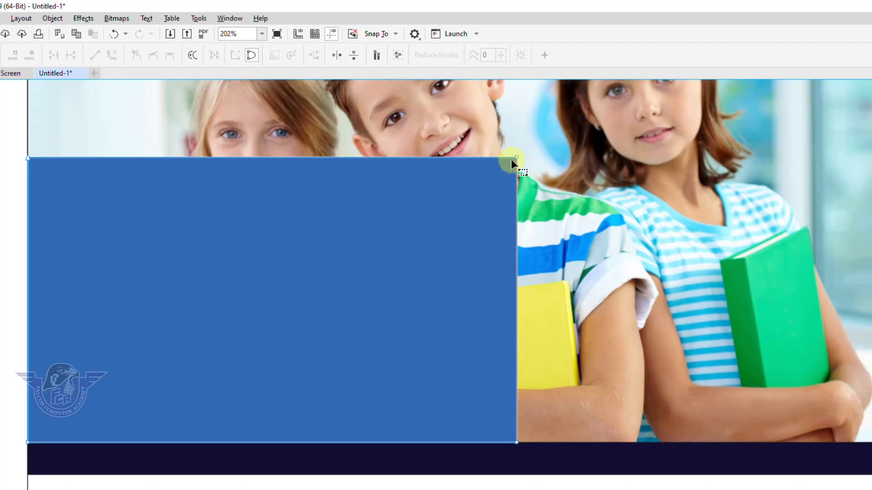
key("F4")
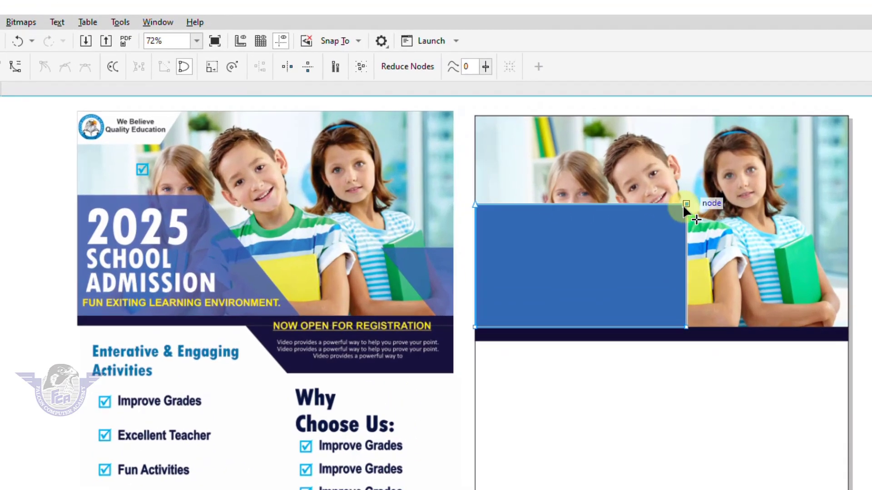
left_click_drag(667, 170, 627, 175)
left_click_drag(640, 218, 600, 216)
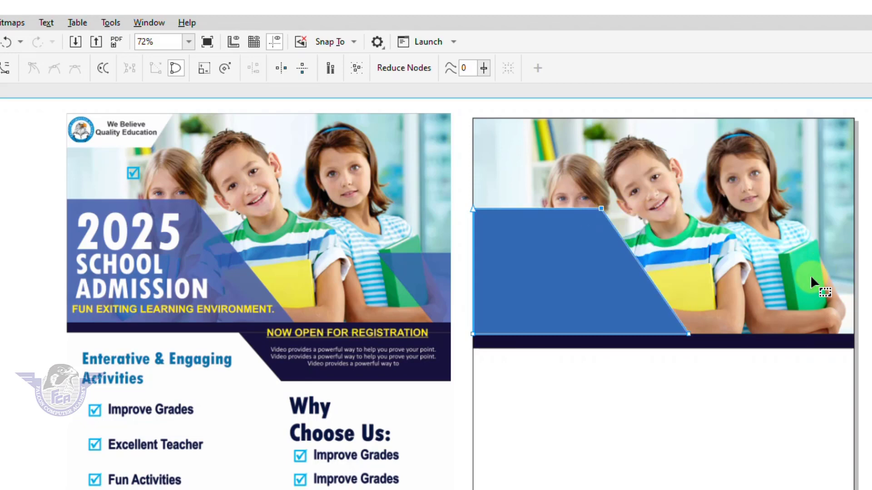
key("space")
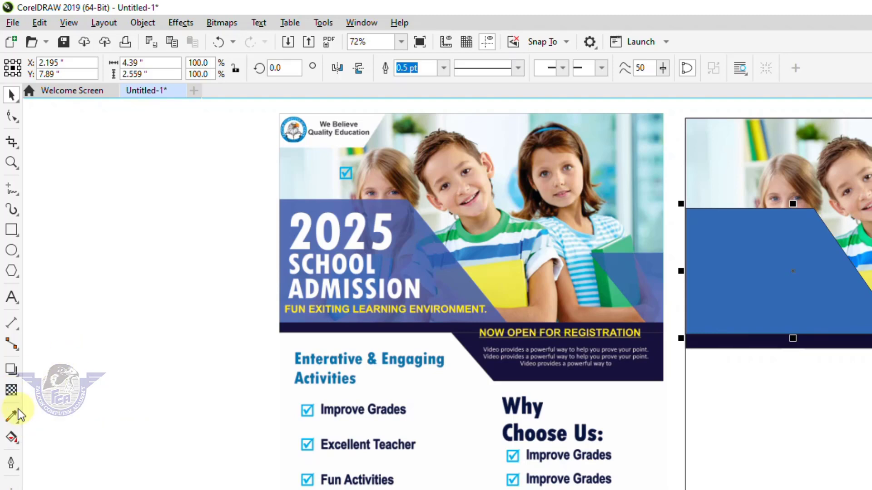
Step: Give the slanted blue panel uniform transparency of 20
left_click(11, 394)
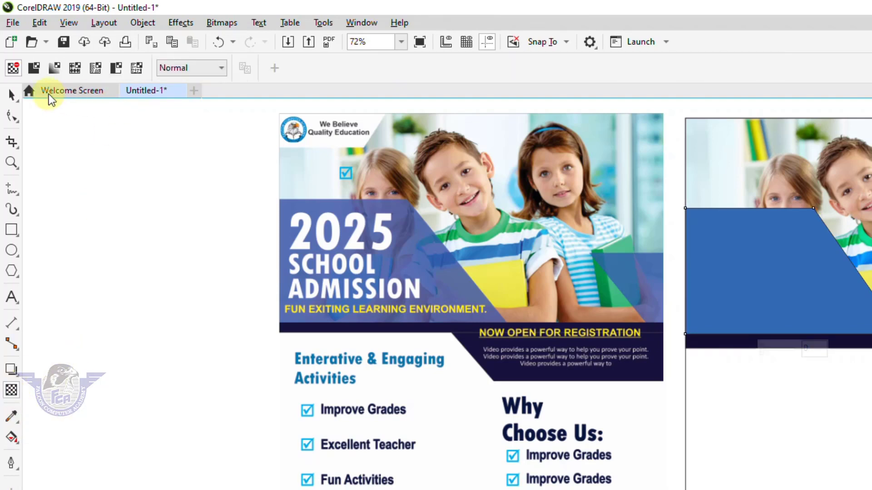
left_click(35, 68)
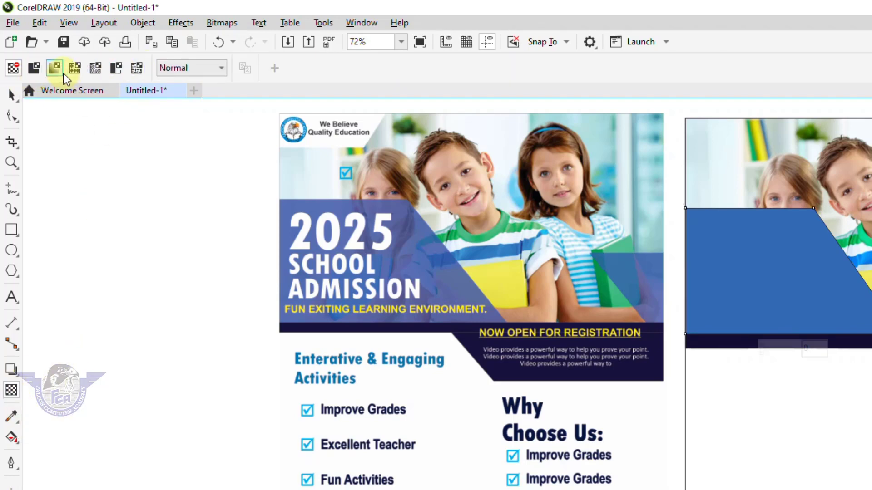
left_click(35, 69)
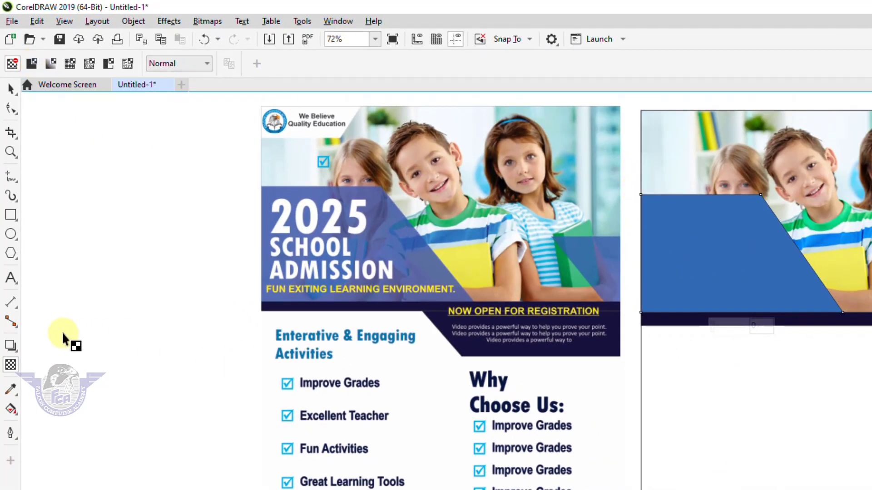
left_click(31, 64)
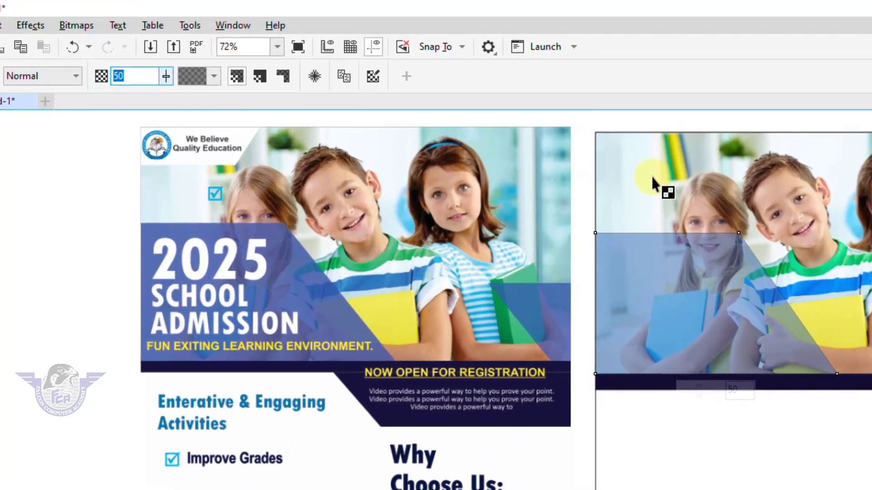
type("2")
key("Return")
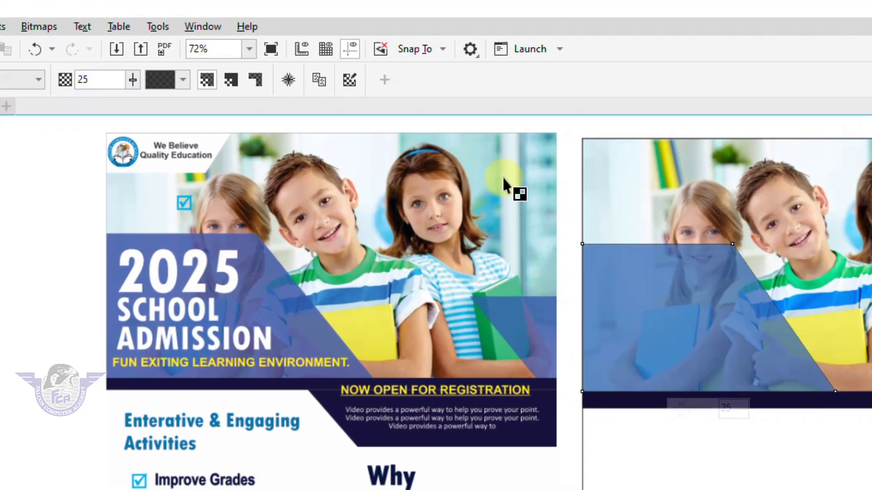
left_click_drag(98, 84, 53, 85)
type("20")
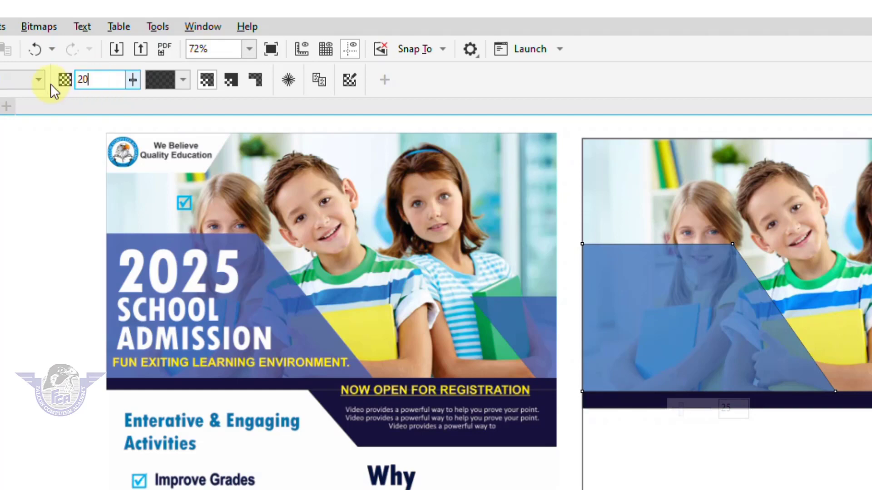
key("Return")
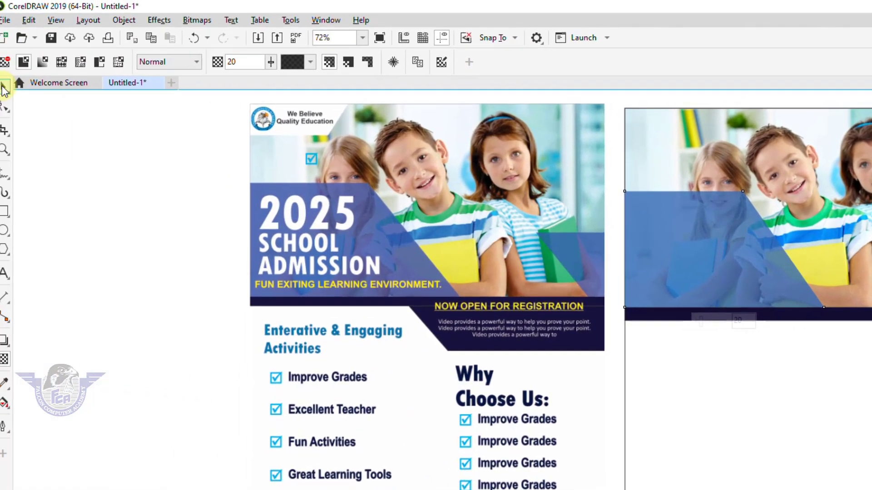
Step: Mirror a copy of the blue panel upward above the original and zoom in on it
left_click(9, 88)
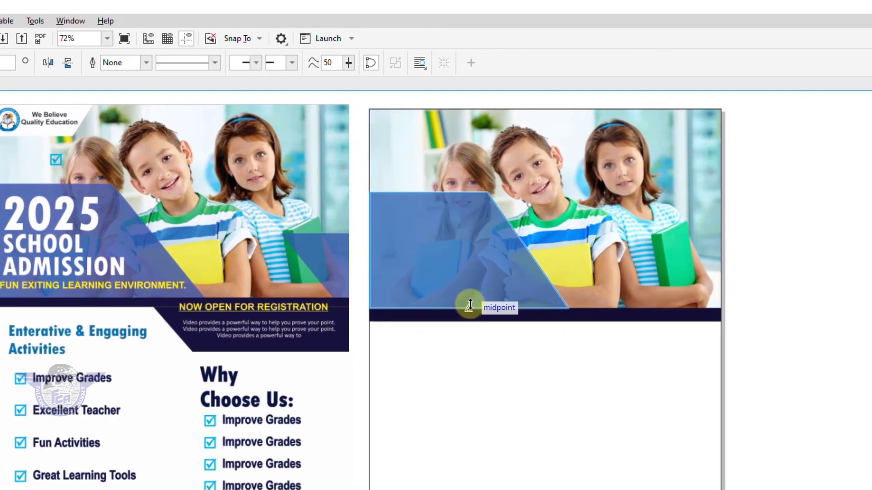
left_click_drag(732, 313, 727, 173)
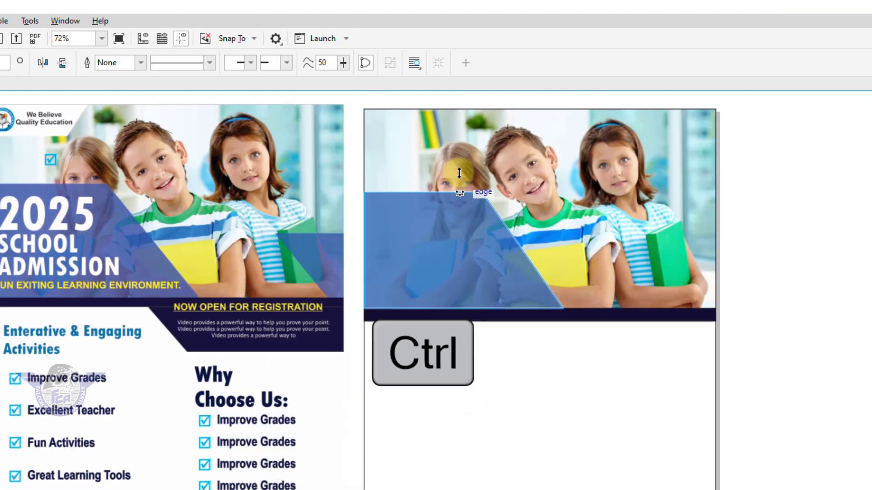
left_click_drag(459, 173, 458, 156)
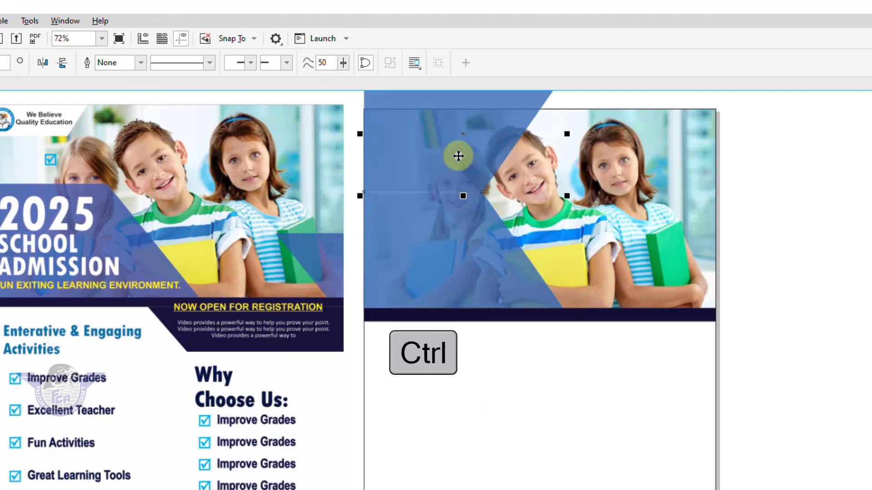
scroll(458, 156, "down", 2)
key("z")
left_click_drag(385, 96, 586, 264)
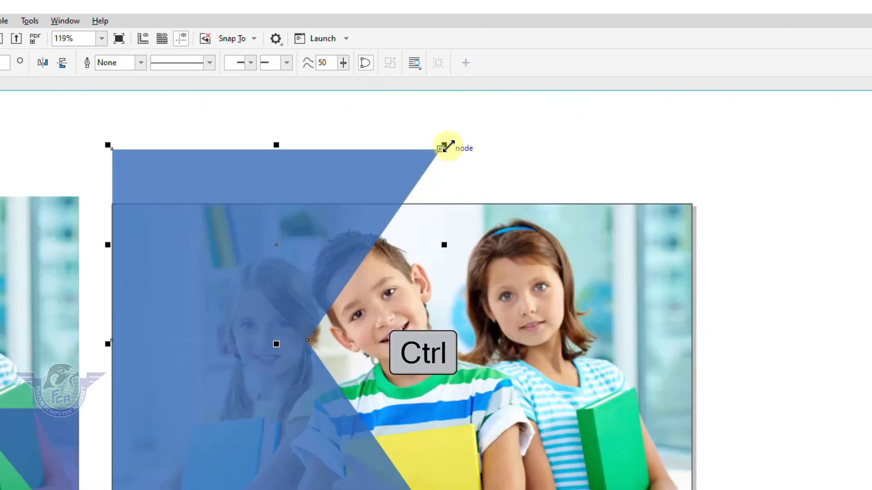
Step: Shrink the copy into a small parallelogram and top-align it with the photo's upper-left corner
left_click_drag(445, 145, 279, 277)
left_click_drag(163, 309, 172, 241)
key("shift")
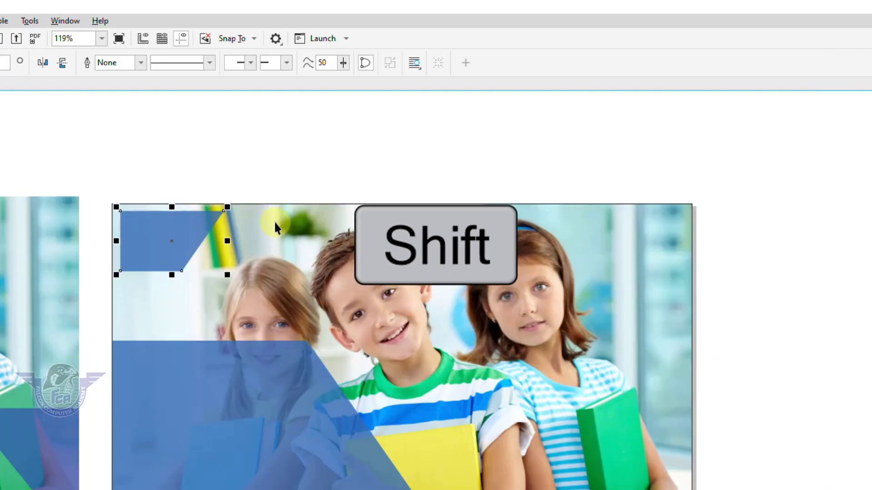
left_click(334, 221, "shift")
key("t")
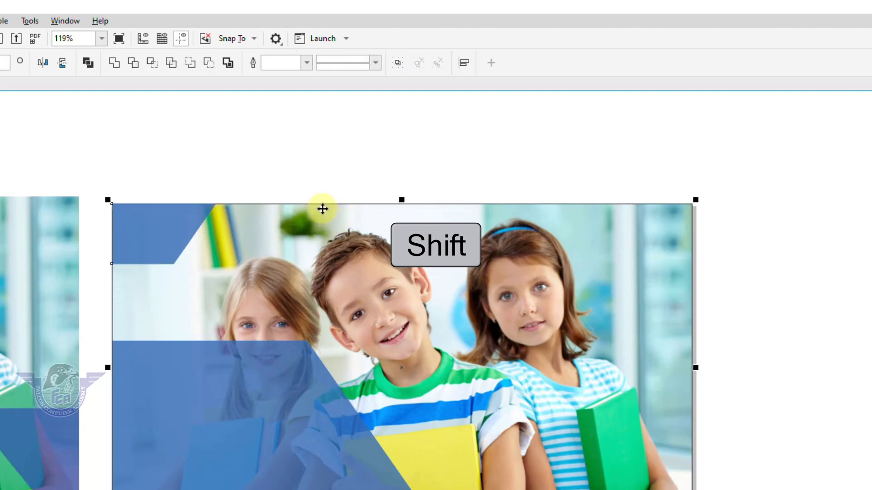
left_click(230, 187)
Step: Stretch the small parallelogram wider and move its inner corner node right to reshape the slant
left_click(167, 238)
double_click(195, 235)
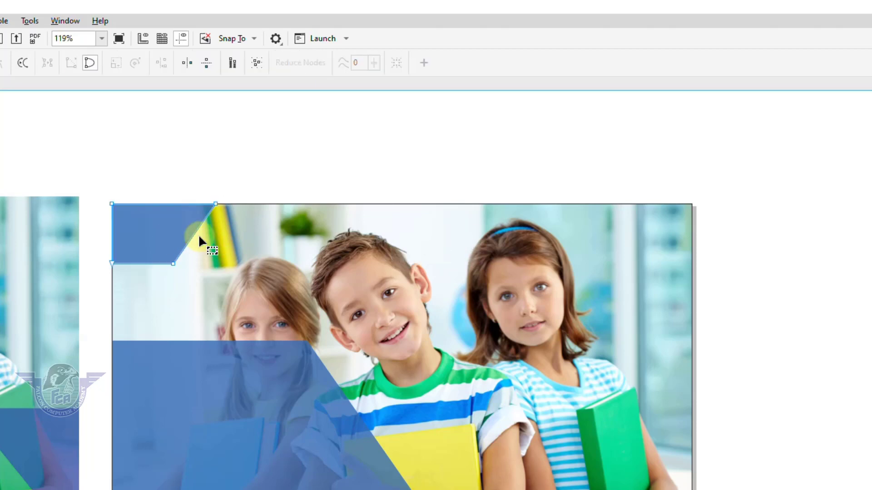
key("space")
left_click(201, 228)
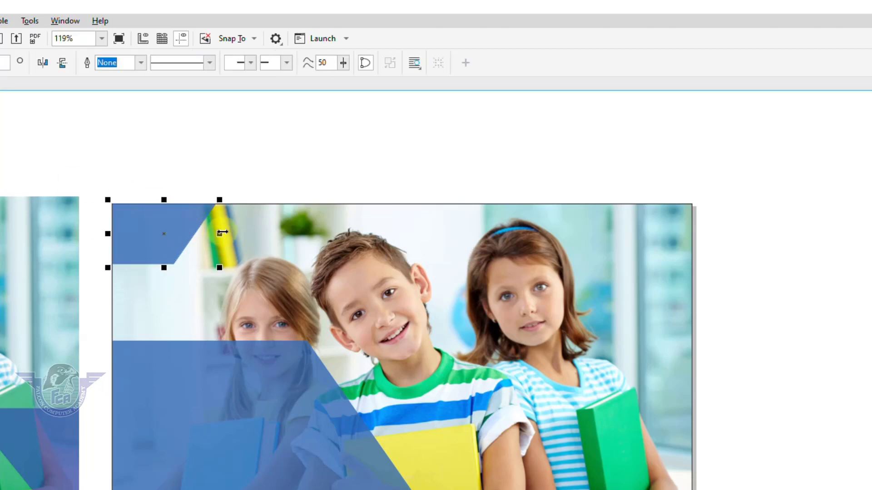
left_click_drag(220, 234, 331, 231)
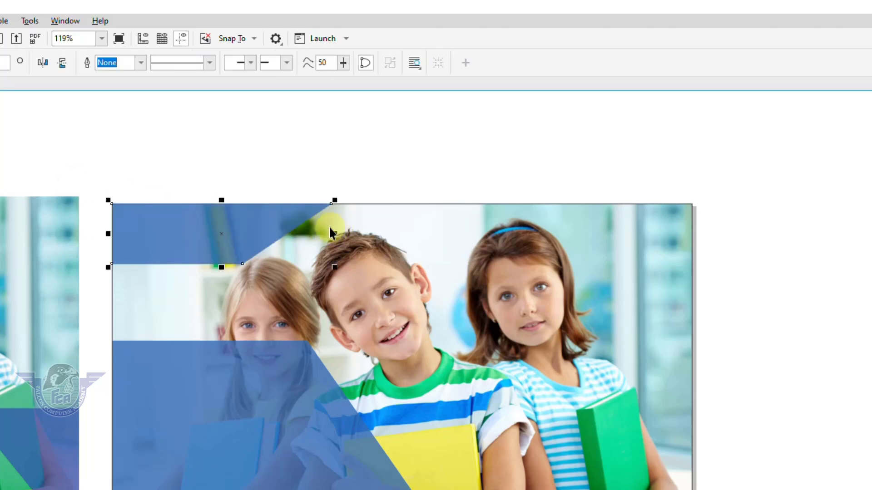
double_click(230, 229)
left_click_drag(243, 263, 296, 264)
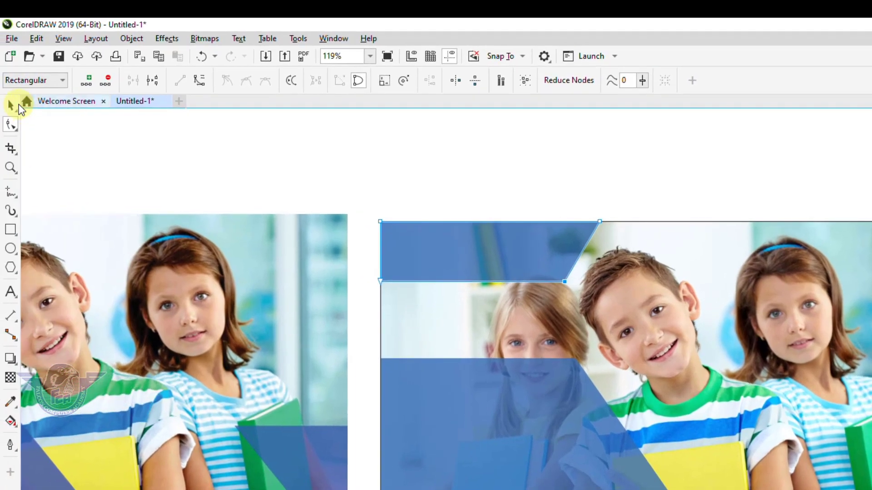
left_click(15, 104)
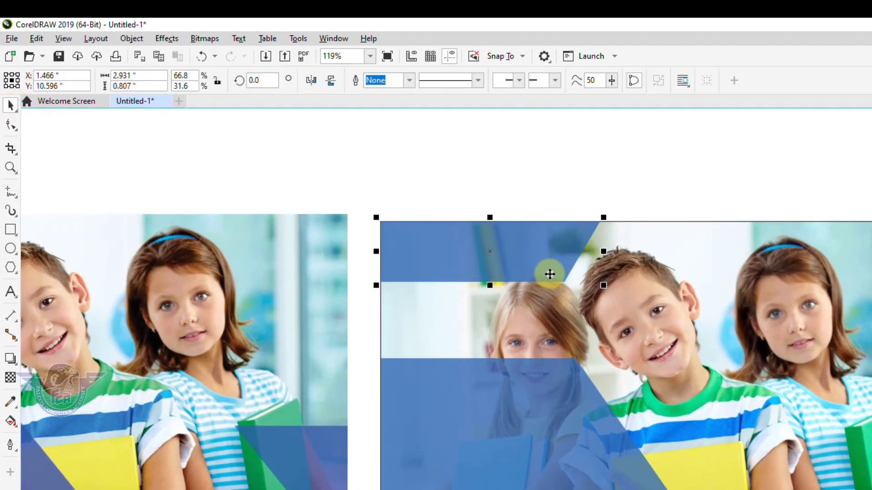
Step: Remove the top parallelogram's transparency and fill it solid white
left_click(12, 402)
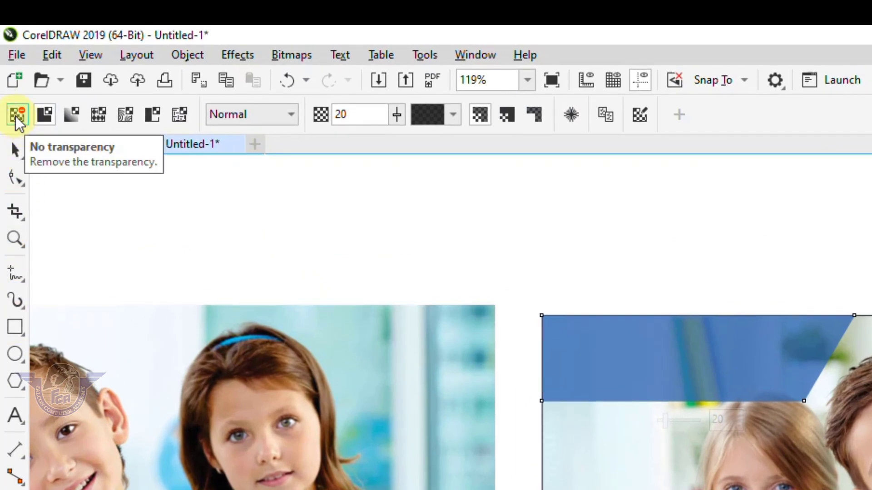
left_click(15, 116)
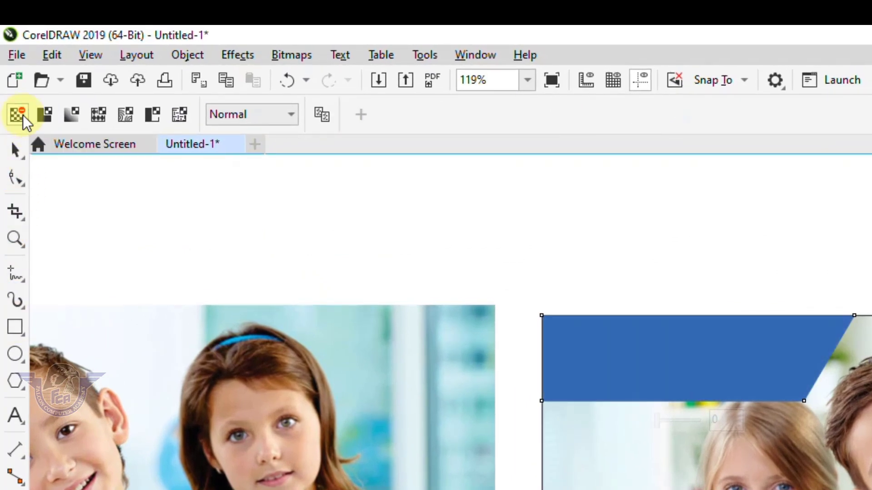
left_click(12, 148)
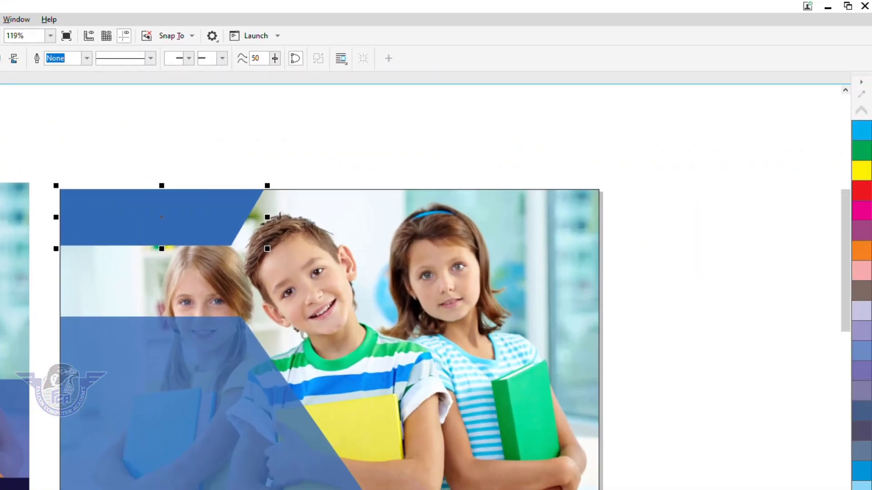
left_click(763, 331)
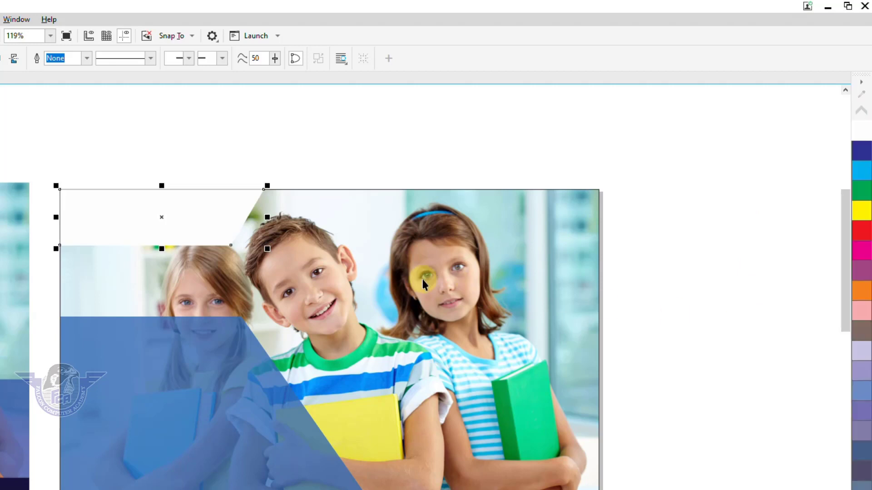
key("F4")
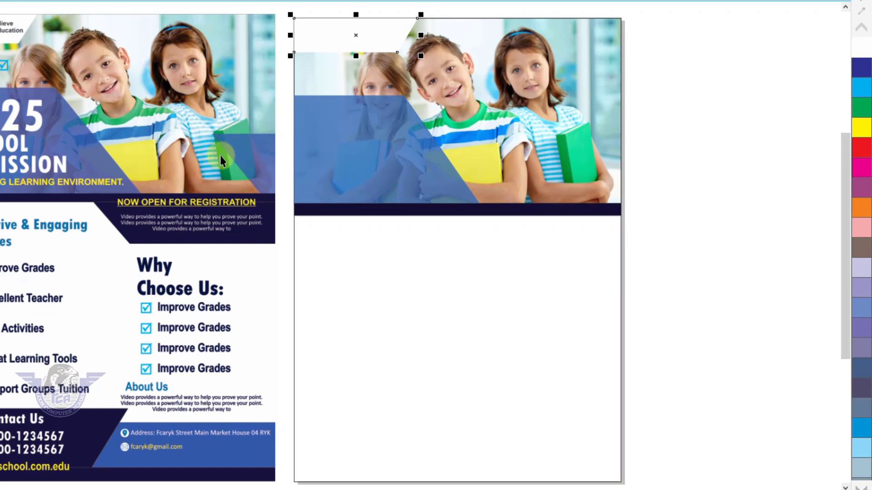
Step: Make a mirrored copy of the blue slanted panel and move it to the photo's lower right
left_click(377, 175)
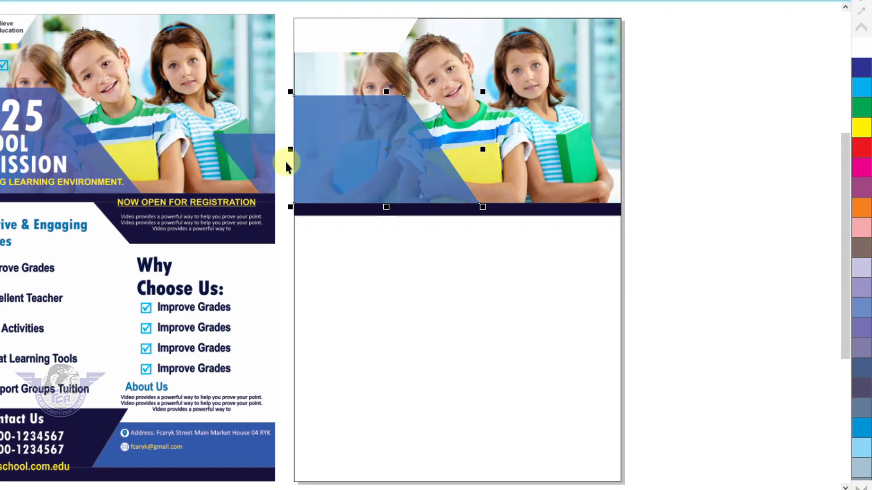
left_click_drag(289, 151, 666, 150)
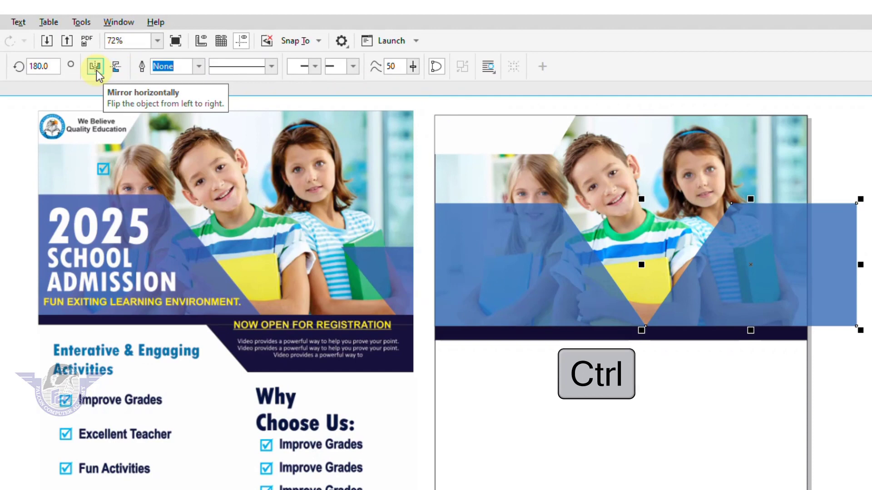
left_click(96, 67)
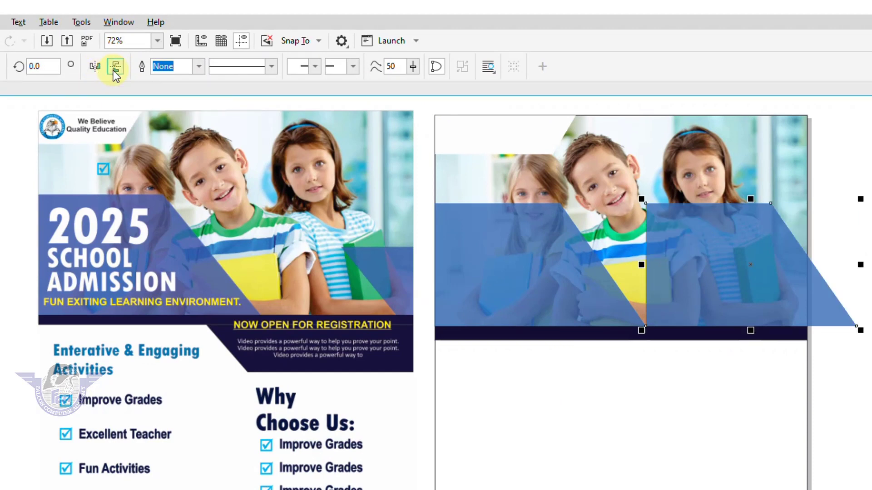
left_click(115, 70)
left_click(96, 69)
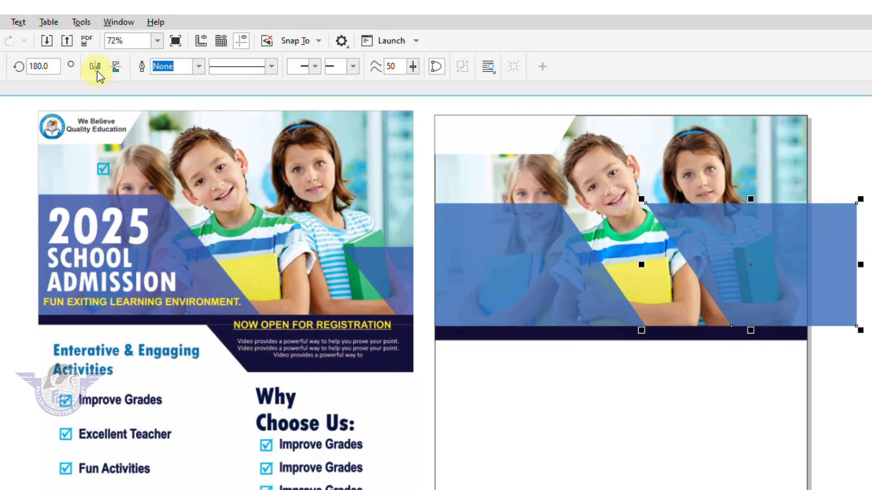
left_click_drag(769, 245, 832, 300)
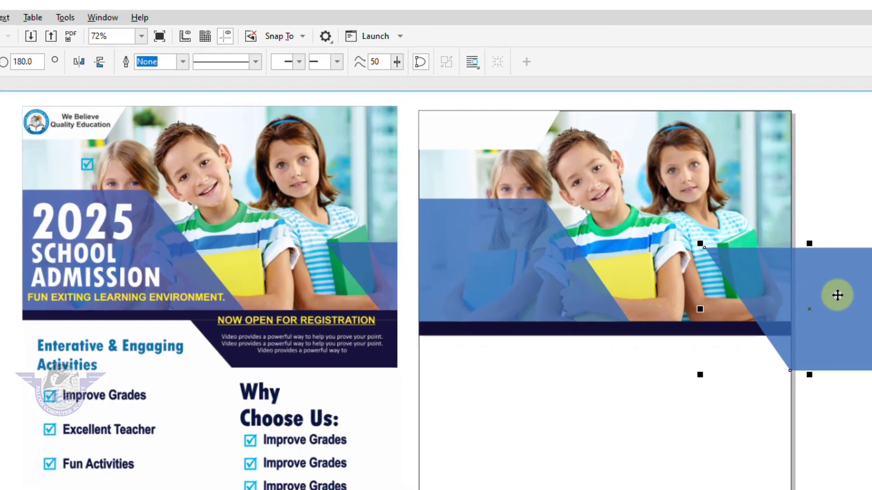
Step: PowerClip the copied panel inside the photo so it stays flush with the page edge
right_click(837, 296)
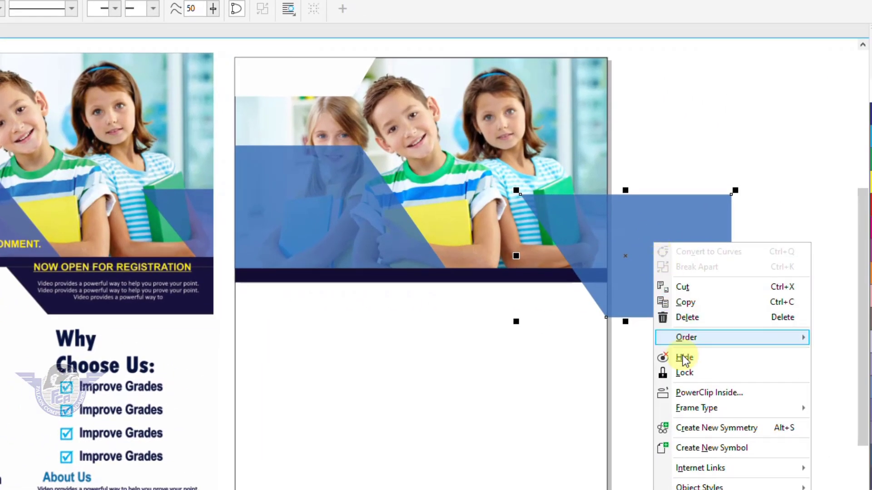
left_click(691, 390)
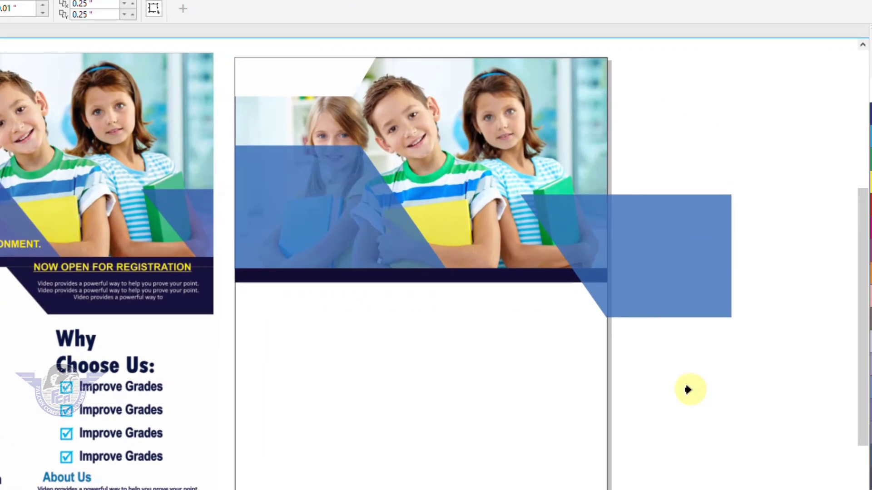
left_click(553, 131)
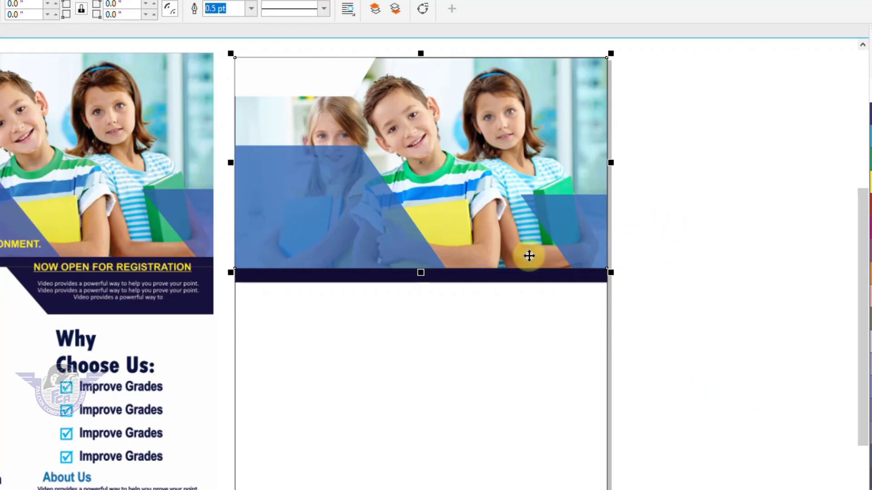
left_click(294, 209)
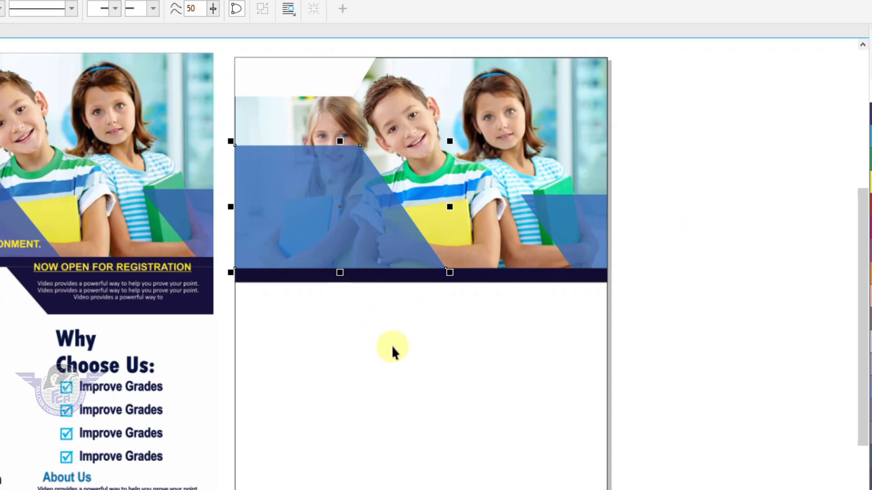
key("z")
left_click_drag(223, 260, 667, 349)
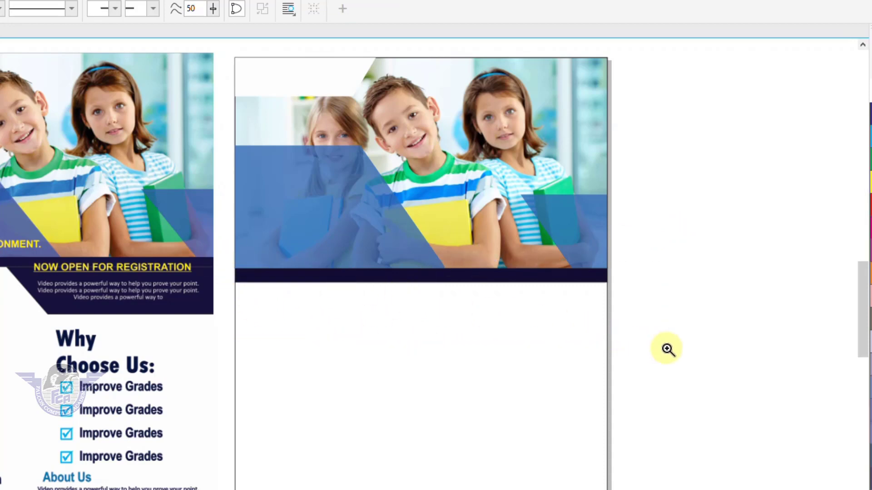
key("F3")
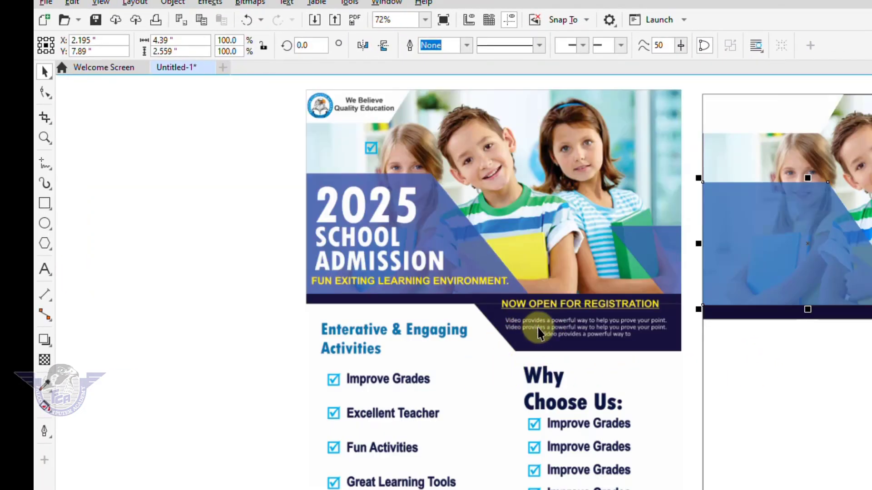
Step: Draw a 4.244 × 1.794 inch rectangle beneath the photo's right-side dark band
scroll(862, 352, "up", 5)
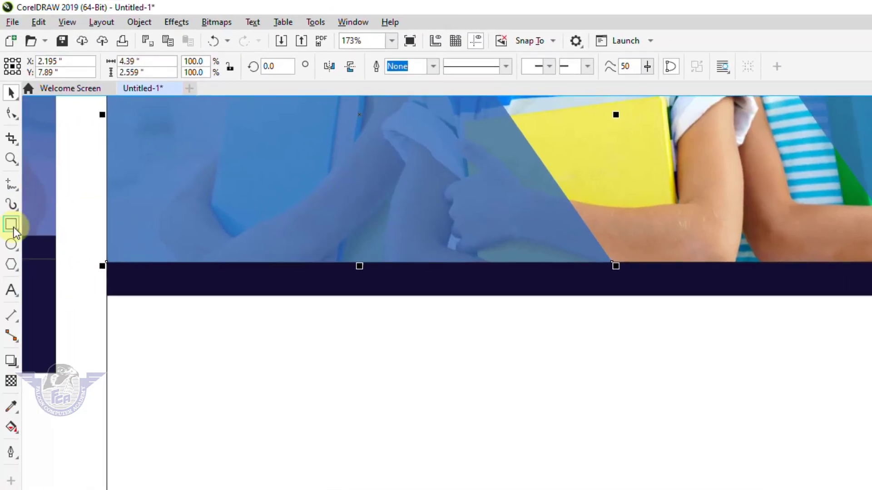
left_click(45, 203)
left_click_drag(518, 297, 871, 412)
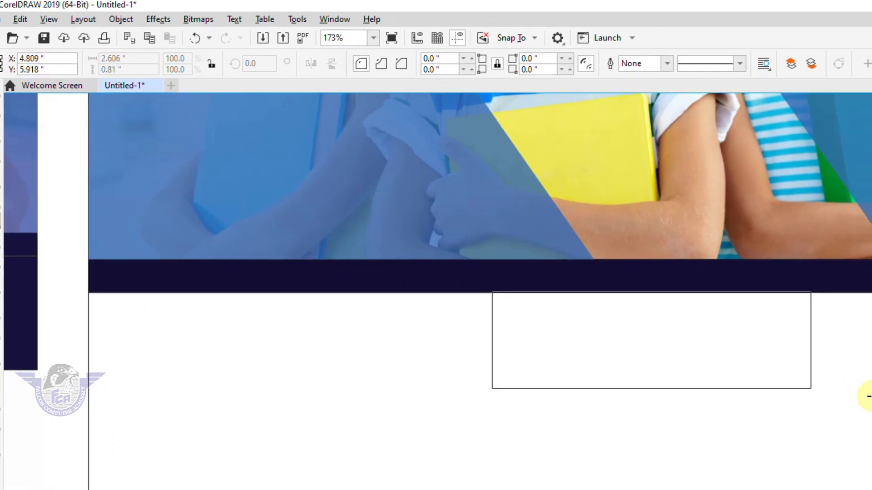
left_click_drag(833, 386, 832, 476)
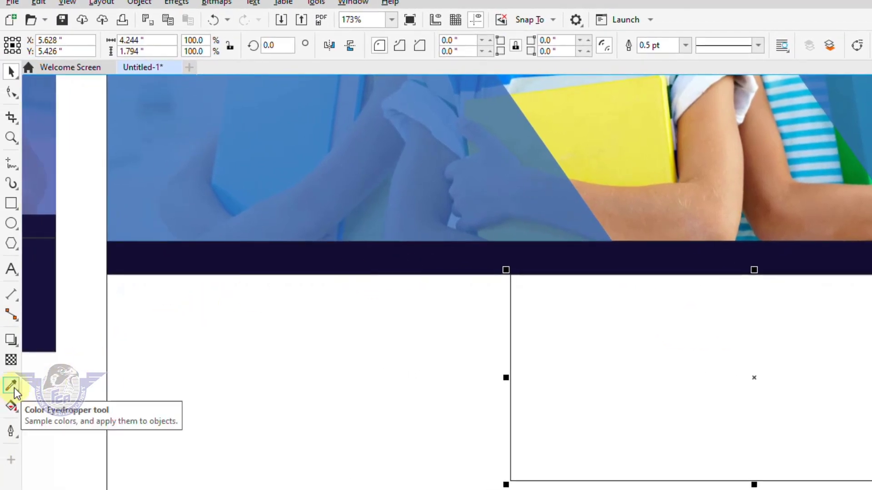
Step: Fill the new rectangle with navy sampled from the photo's dark band using the Color Eyedropper
left_click(15, 388)
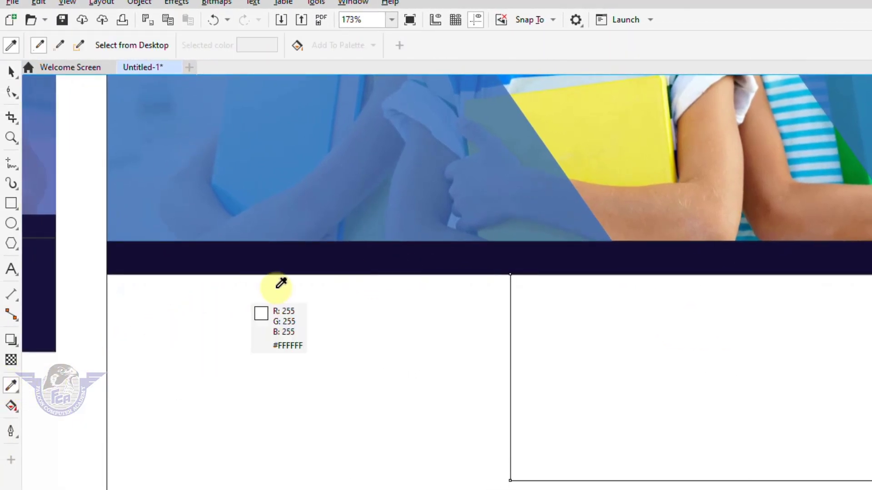
left_click(313, 260)
left_click(629, 326)
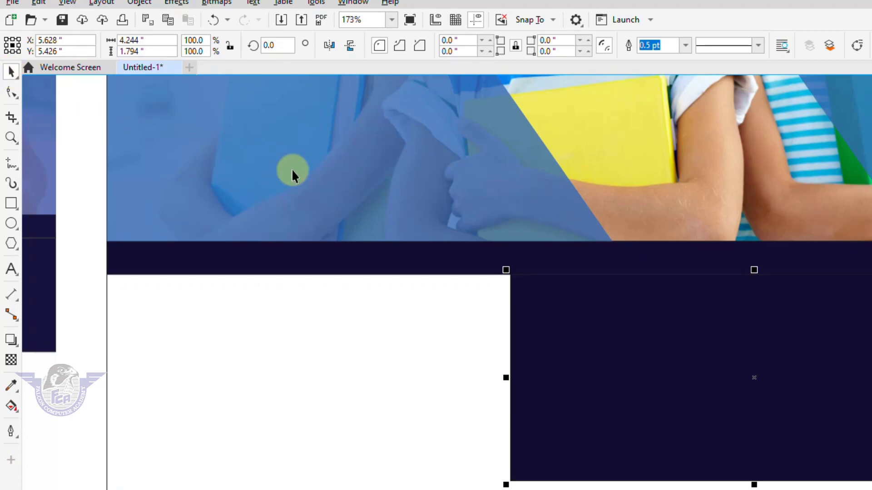
key("F4")
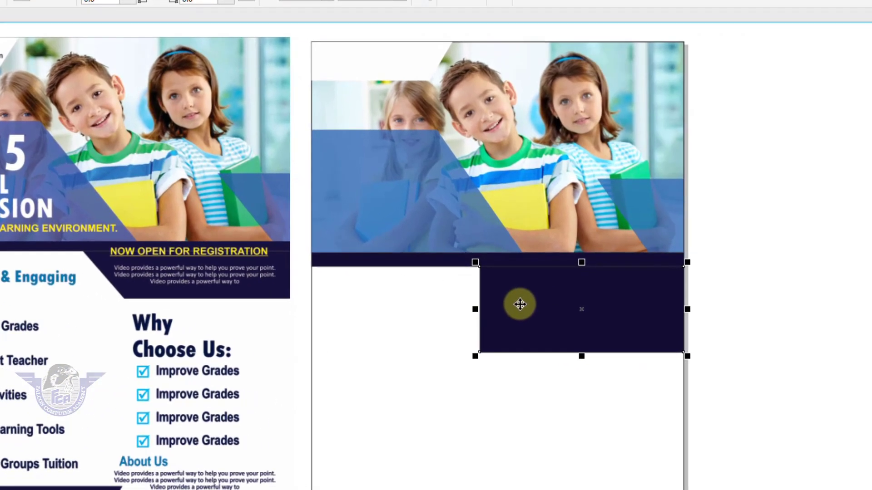
Step: Convert the navy rectangle to curves, slant its left edge and raise its bottom edge
key("ctrl+q")
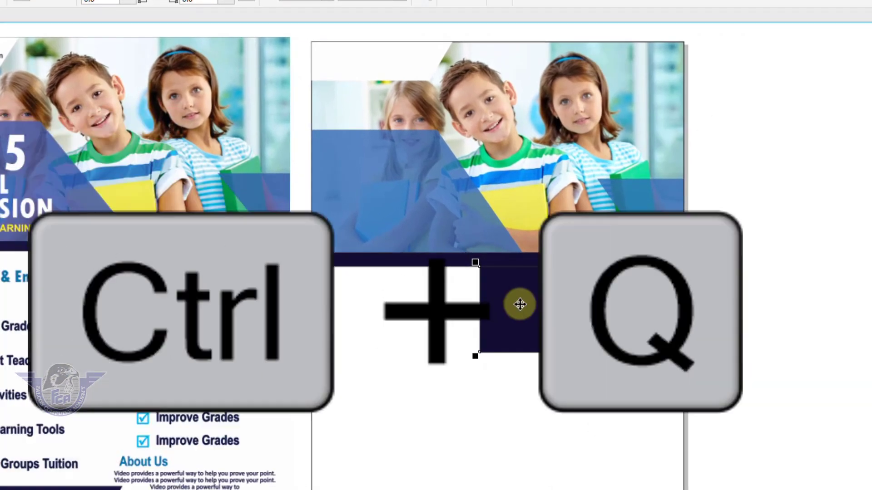
key("F10")
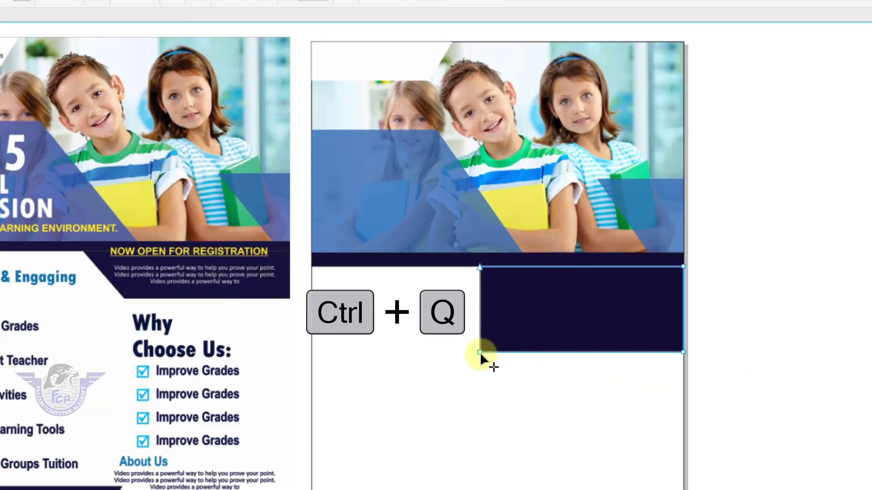
left_click_drag(480, 352, 530, 351)
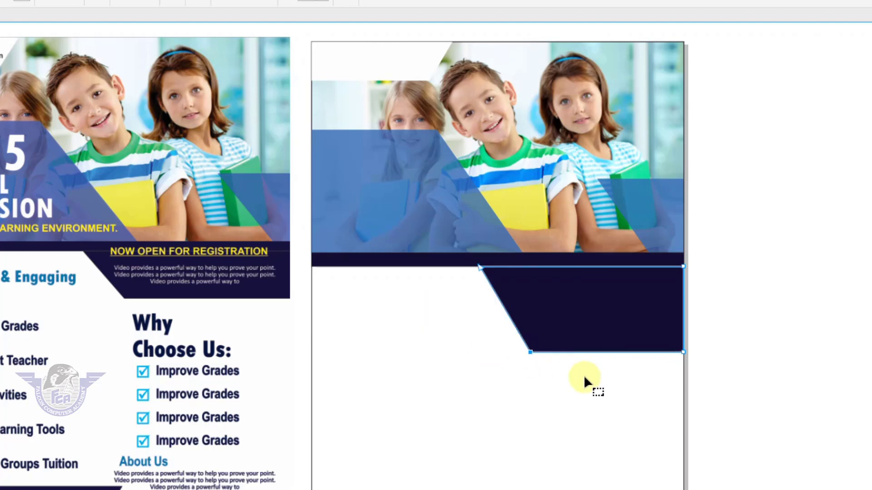
left_click_drag(710, 392, 720, 391)
left_click_drag(683, 352, 683, 332)
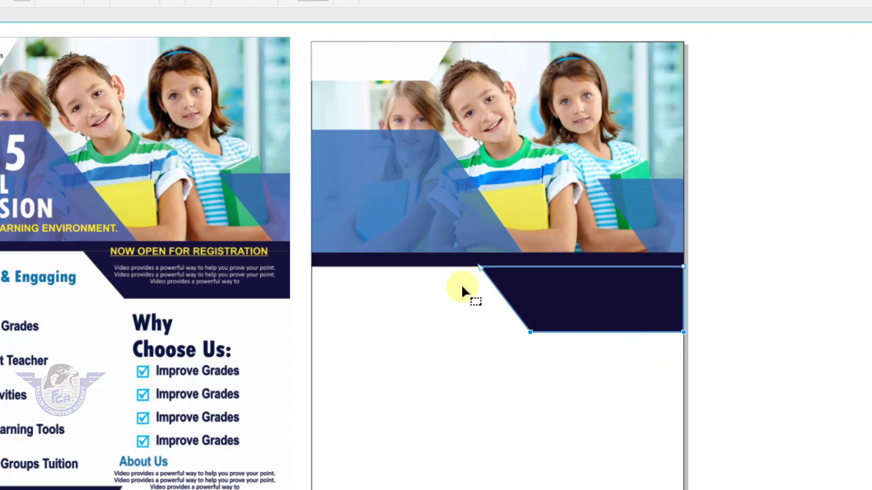
left_click_drag(458, 252, 507, 335)
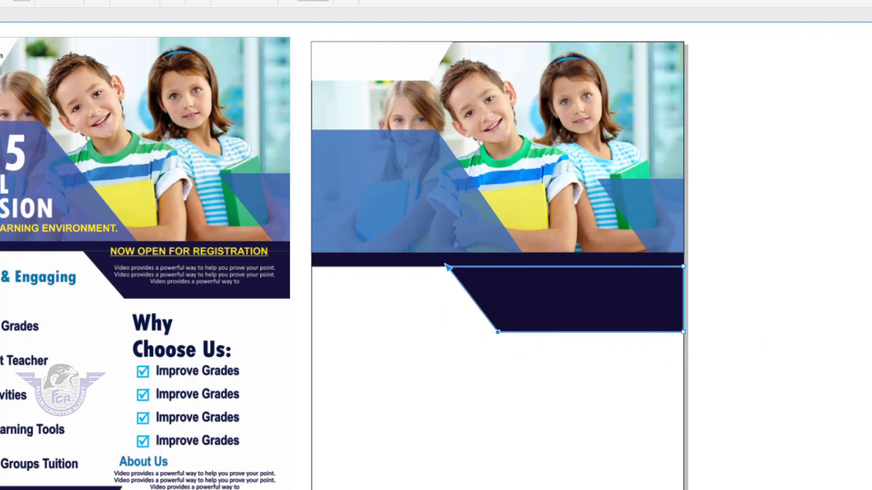
Step: Squash the page-sized rectangle into a thin strip along the page bottom
key("space")
left_click(703, 272)
left_click_drag(747, 222, 224, 363)
left_click(718, 286)
left_click(643, 311)
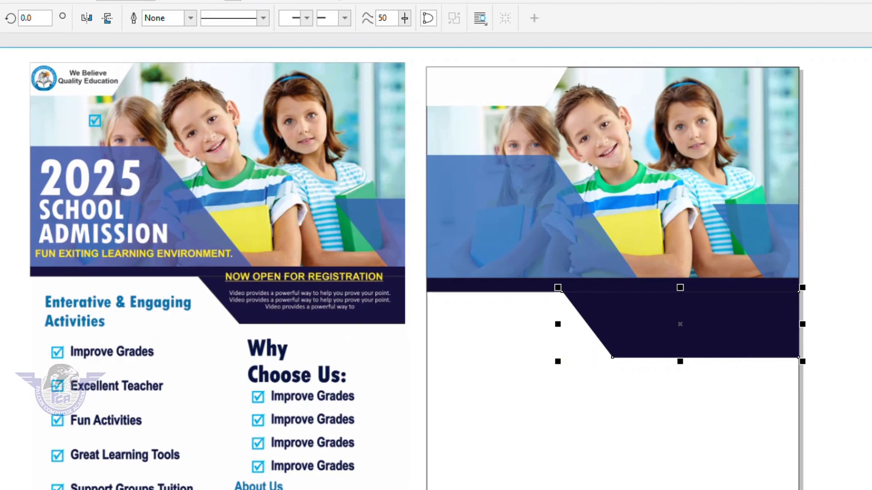
left_click(852, 386)
left_click(578, 340)
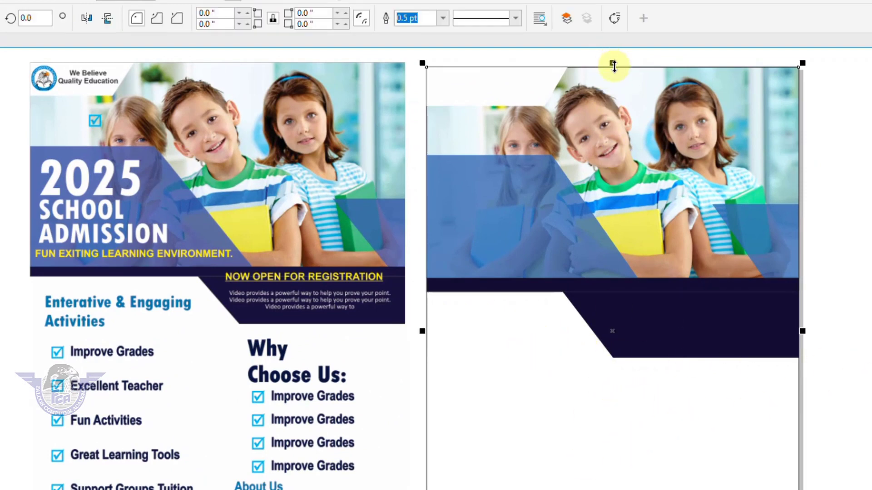
left_click_drag(612, 64, 610, 489)
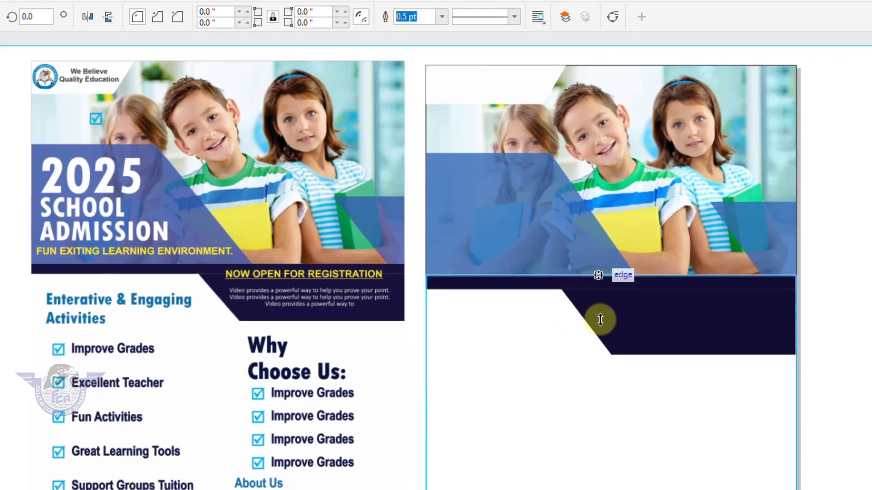
left_click_drag(563, 453, 564, 454)
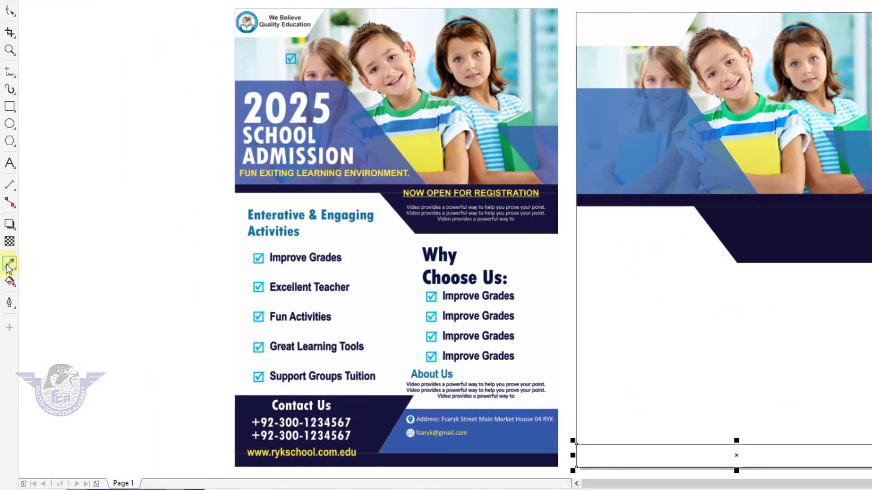
Step: Fill the bottom strip with navy sampled from the reference flyer
left_click(9, 264)
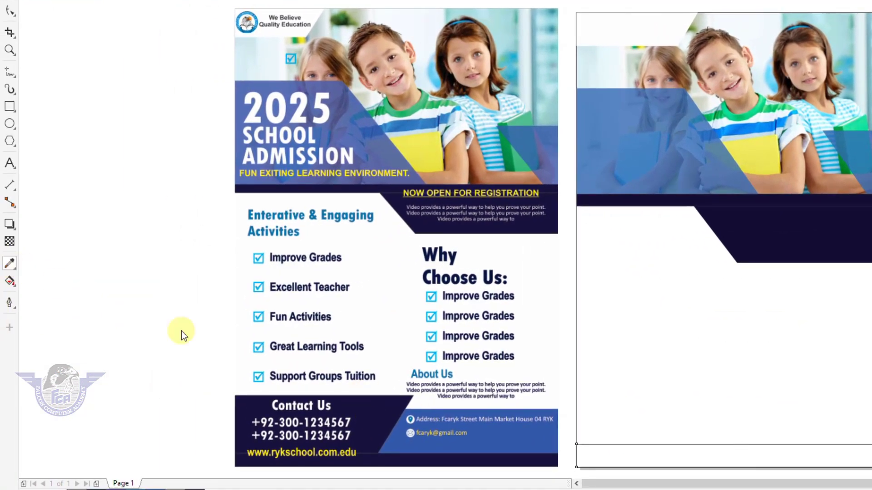
left_click(377, 411)
left_click(609, 451)
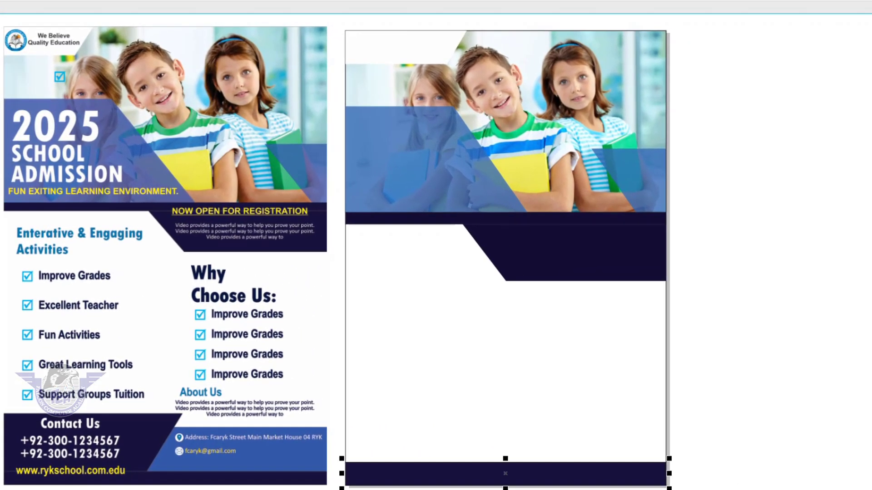
Step: Copy the slanted navy panel to the bottom-left, flip it vertically, and bottom-align it with the strip
left_click(542, 251)
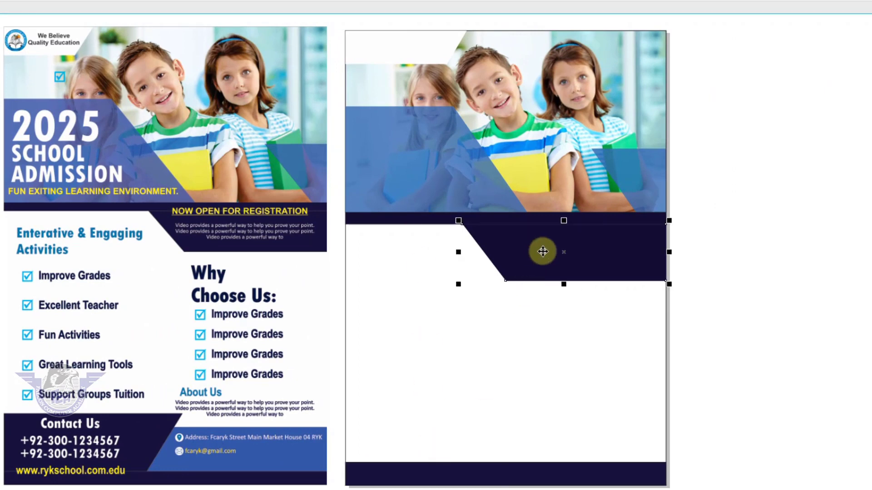
left_click_drag(543, 252, 534, 426)
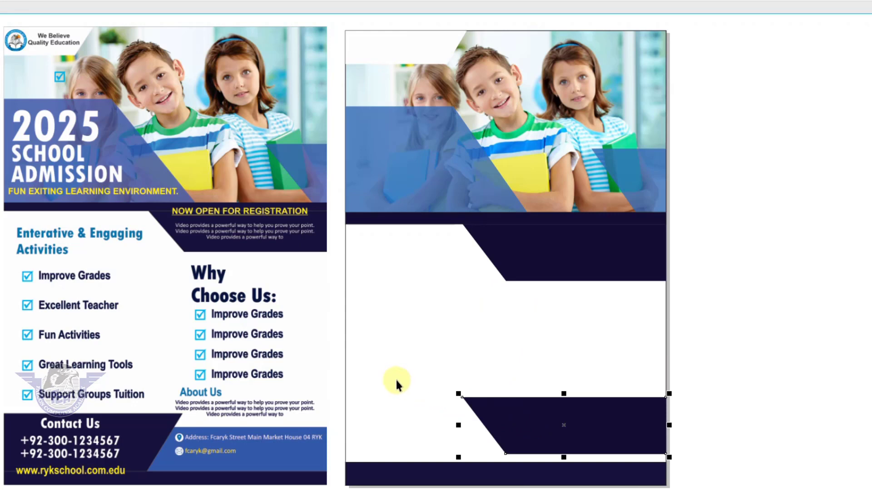
left_click(348, 349)
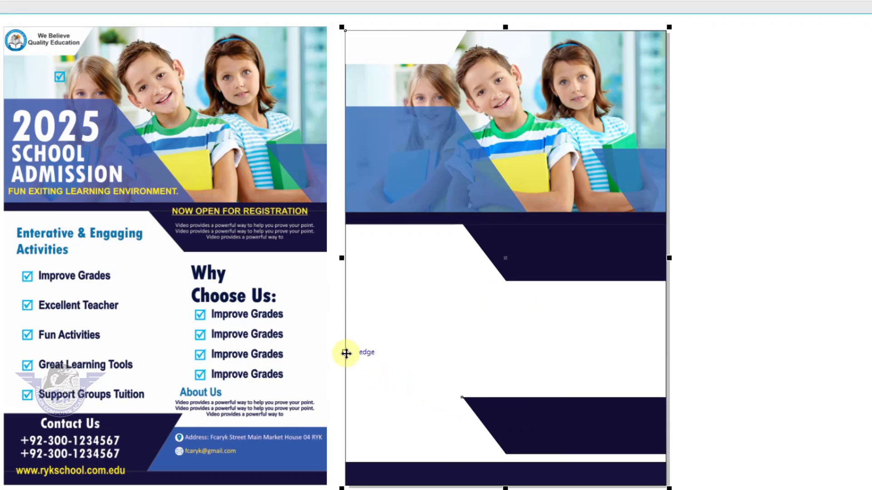
left_click(500, 409)
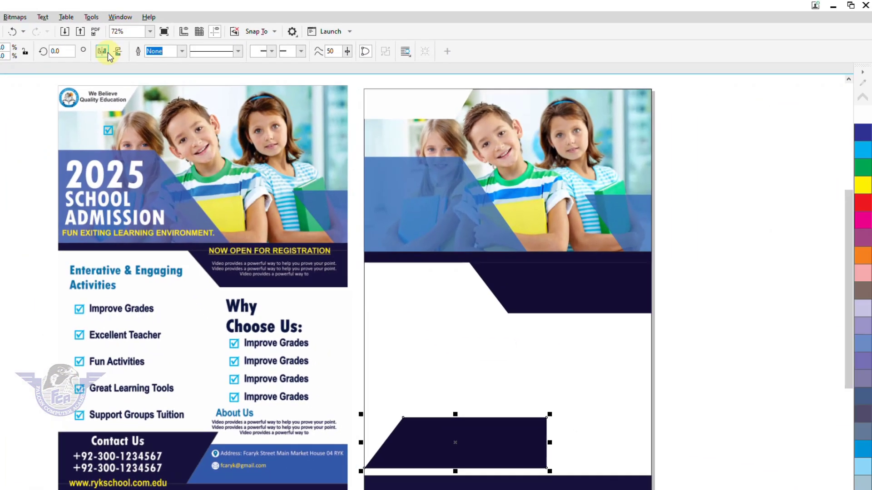
left_click(230, 101)
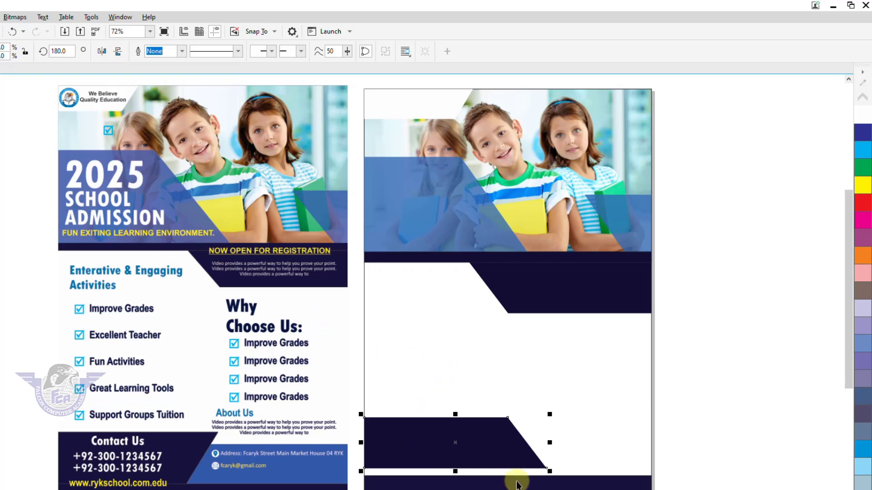
left_click(423, 486, "shift")
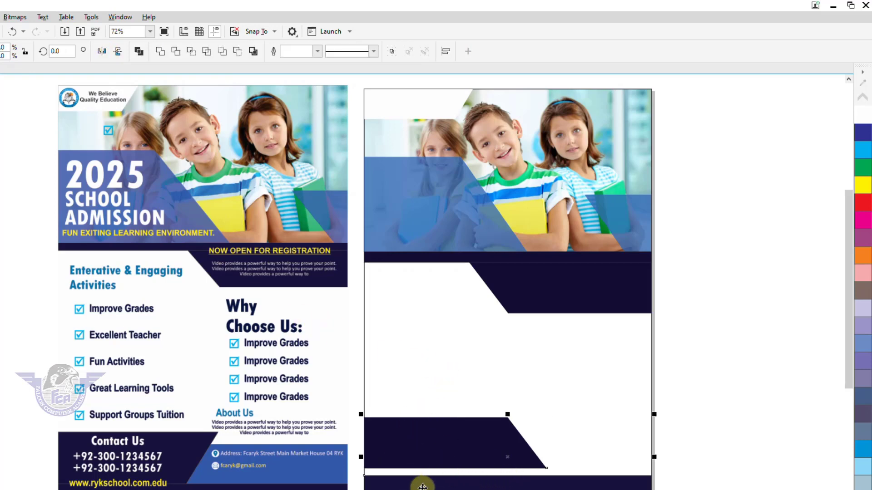
key("b")
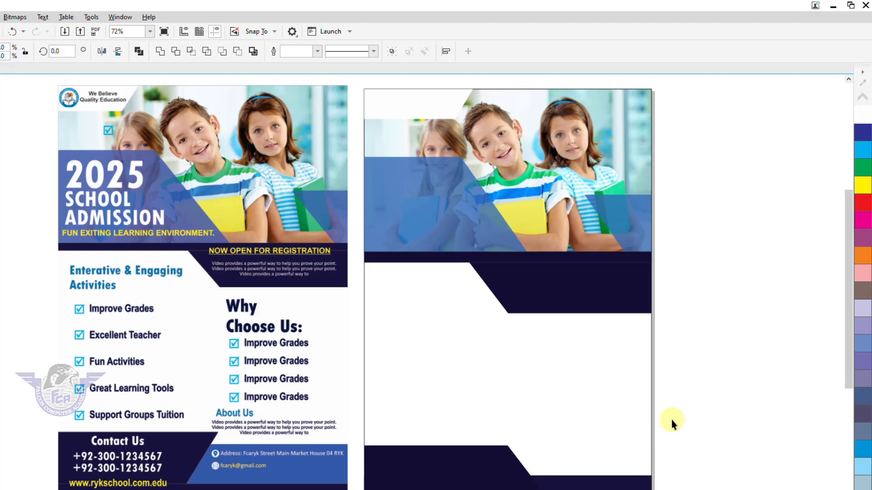
left_click(671, 418)
left_click_drag(344, 430, 581, 489)
left_click(378, 285)
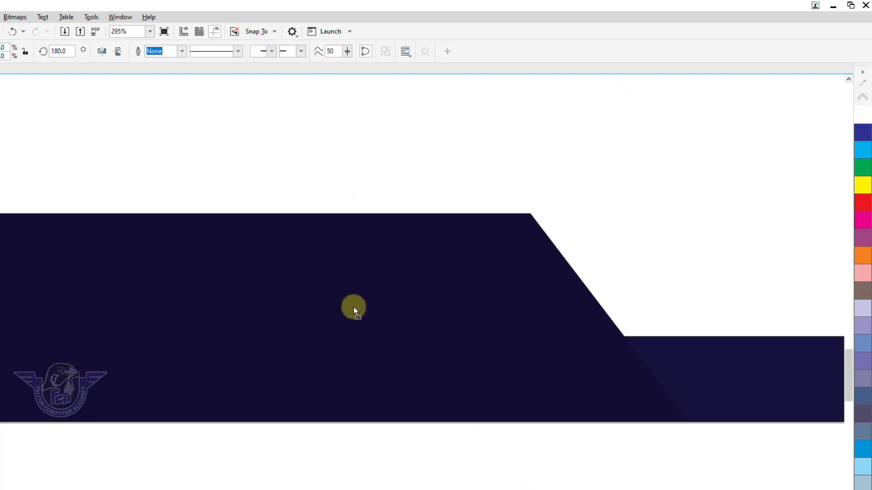
left_click_drag(352, 306, 356, 230)
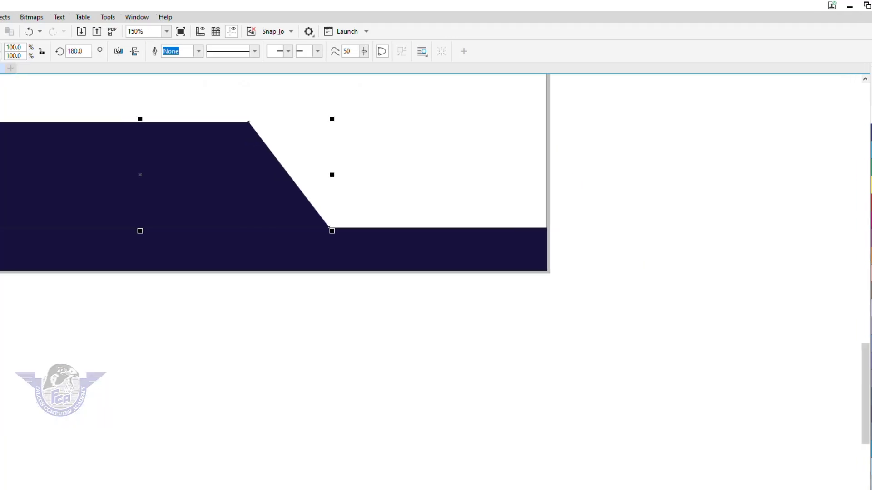
mouse_move(71, 104)
left_mouse_down()
mouse_move(372, 250)
mouse_move(795, 335)
left_mouse_up()
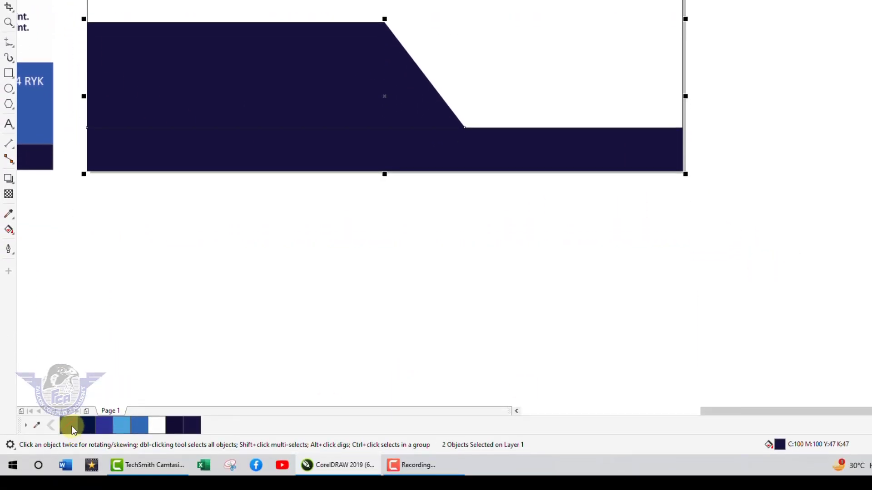
left_click(475, 303)
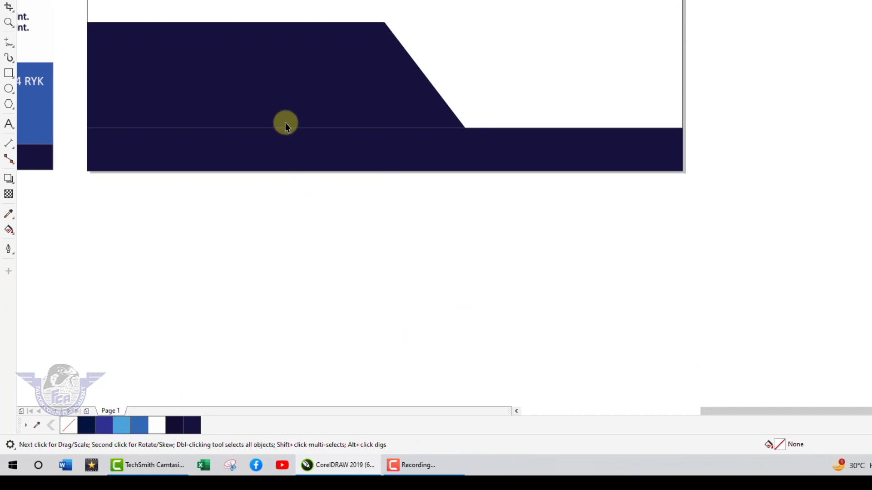
key("z")
left_click_drag(64, 101, 382, 185)
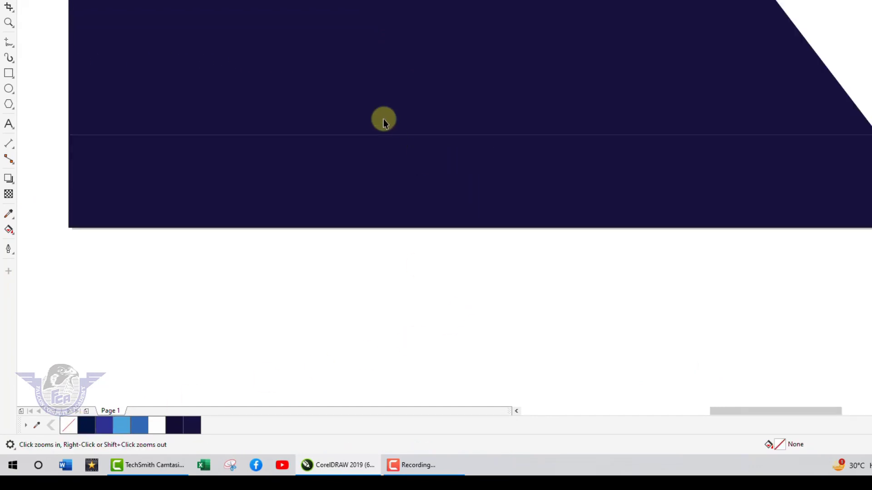
key("space")
left_click(381, 101)
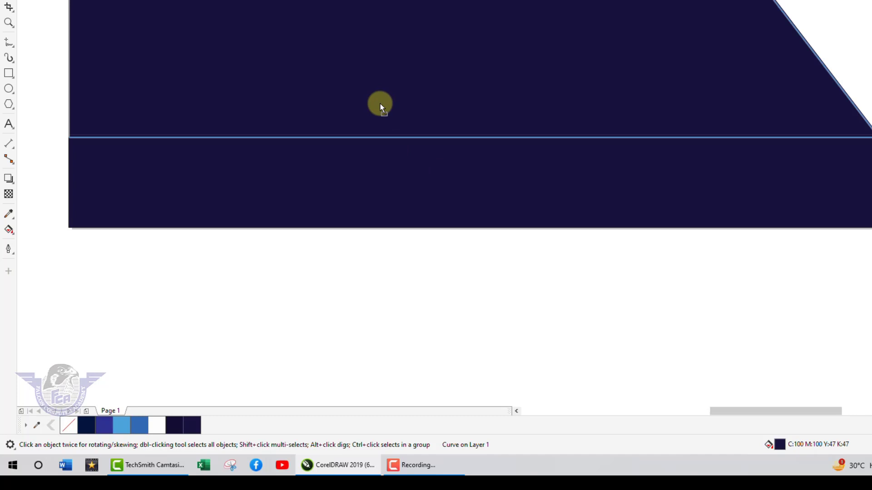
left_click(547, 314)
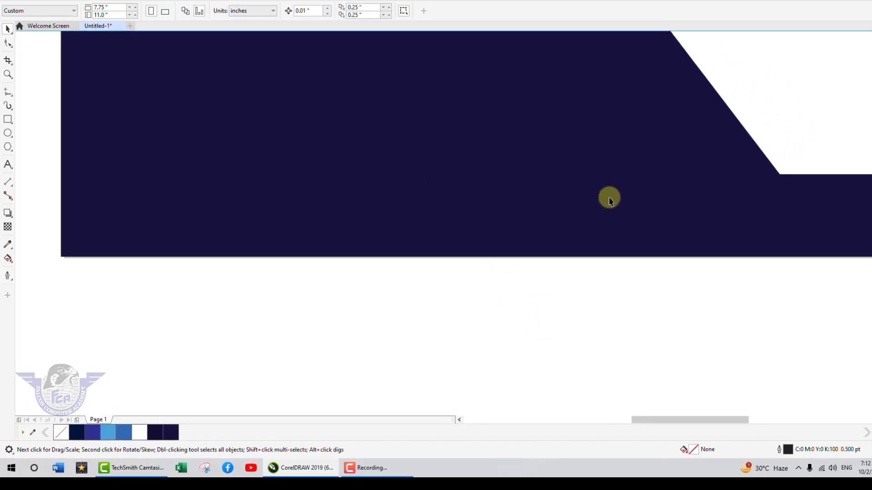
scroll(685, 162, "down", 1)
scroll(596, 206, "down", 1)
left_click(543, 372)
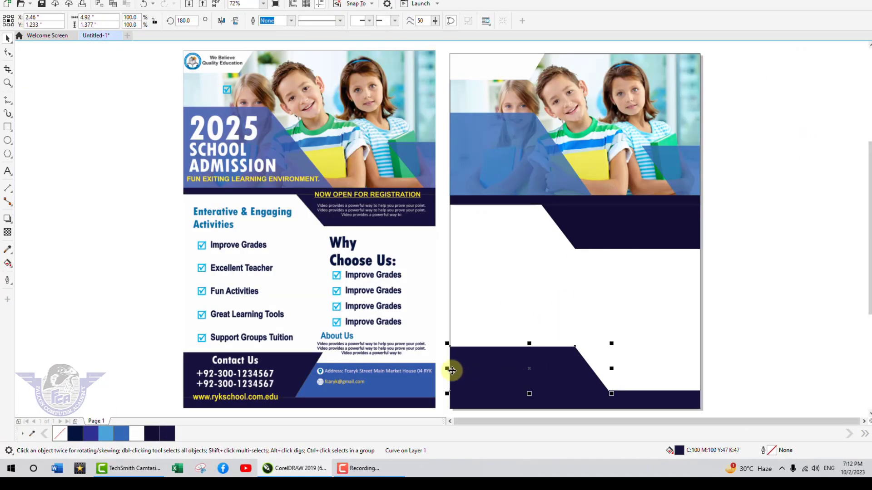
Step: Mirror-copy the bottom slanted navy shape horizontally and right-align it to the page with R
left_click_drag(447, 369, 620, 366)
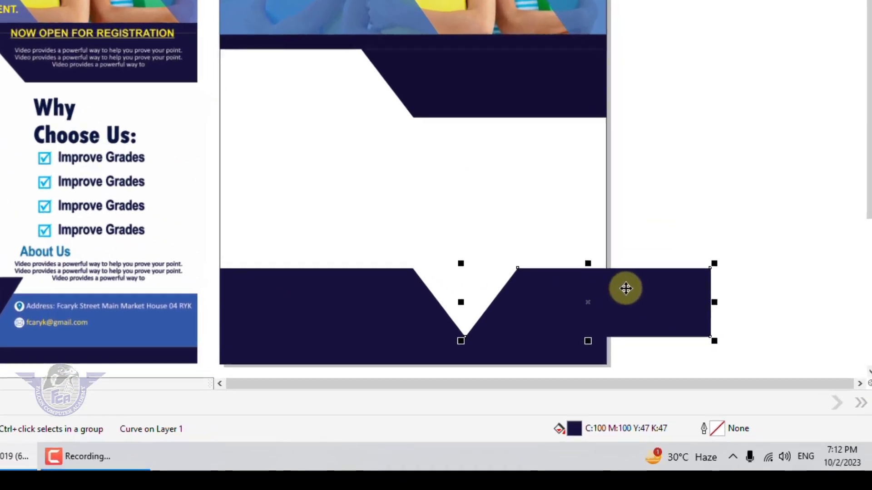
key("shift")
left_click(586, 172, "shift")
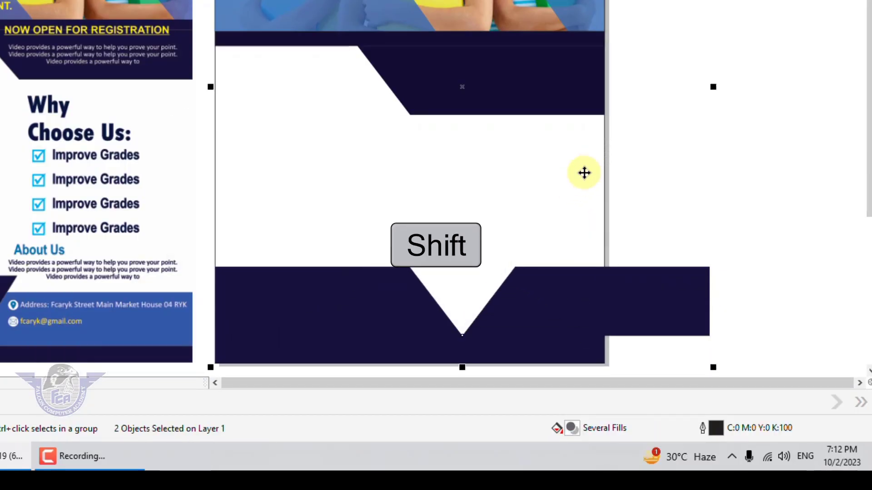
key("r")
left_click(684, 222)
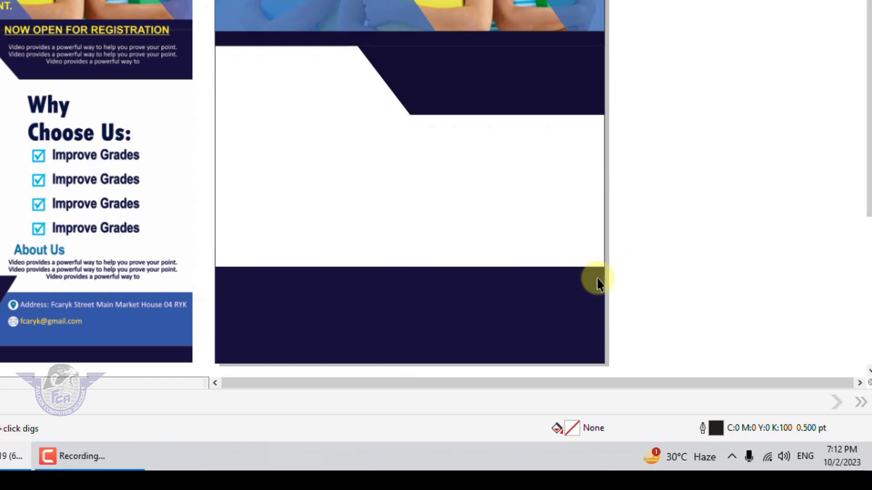
left_click(599, 280)
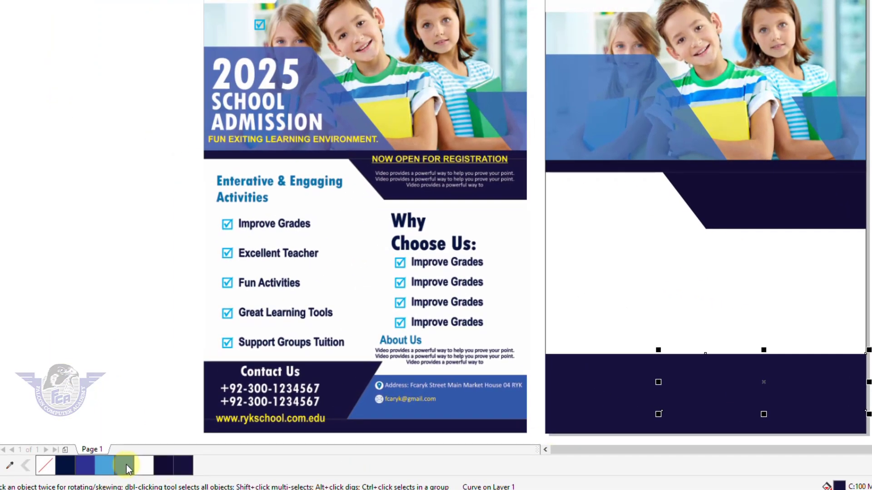
Step: Fill the mirrored footer panel with blue and send it behind the navy panel
left_click(127, 465)
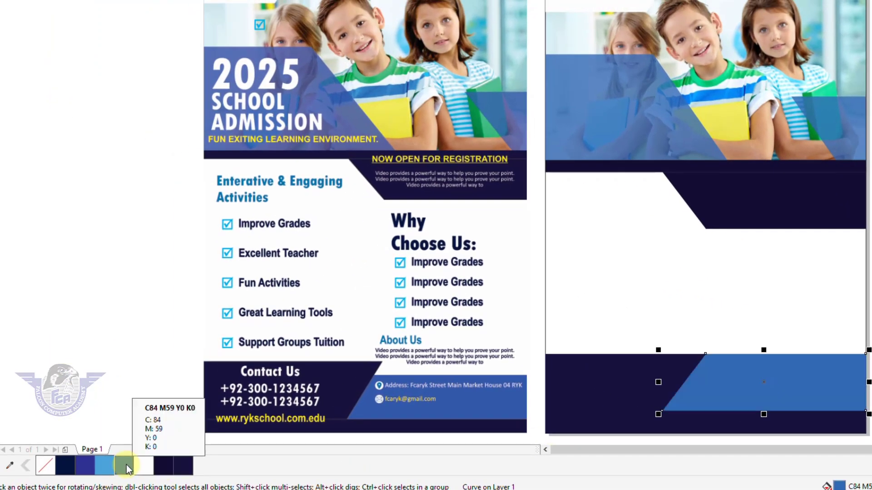
key("shift+Page_Down")
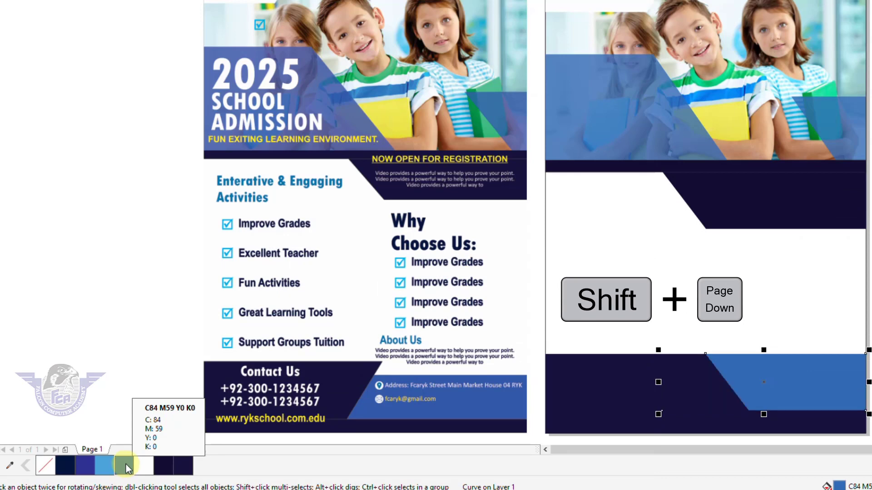
left_click(858, 348)
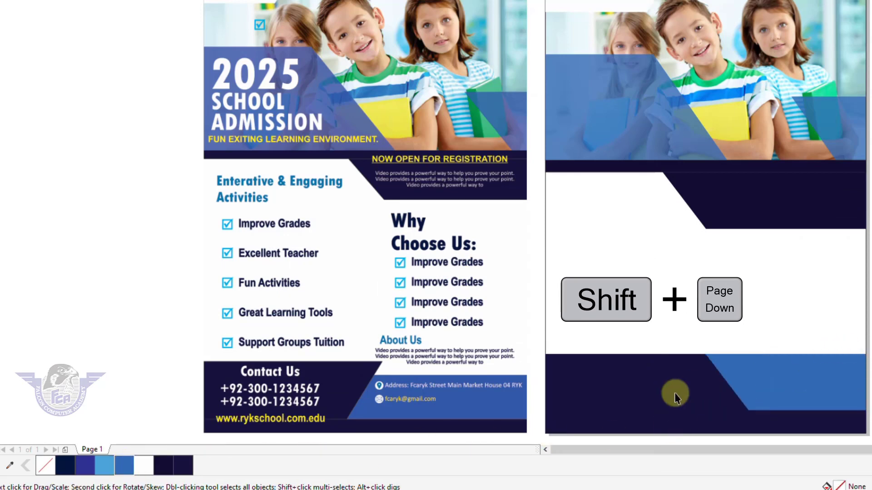
Step: Raise the top nodes of the dark navy footer shape with the Shape tool
left_click(629, 390)
key("F10")
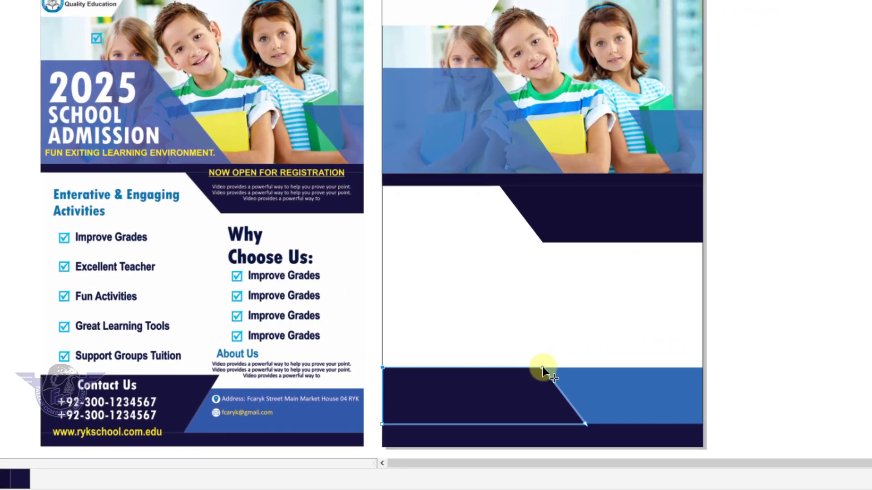
left_click_drag(542, 367, 543, 351)
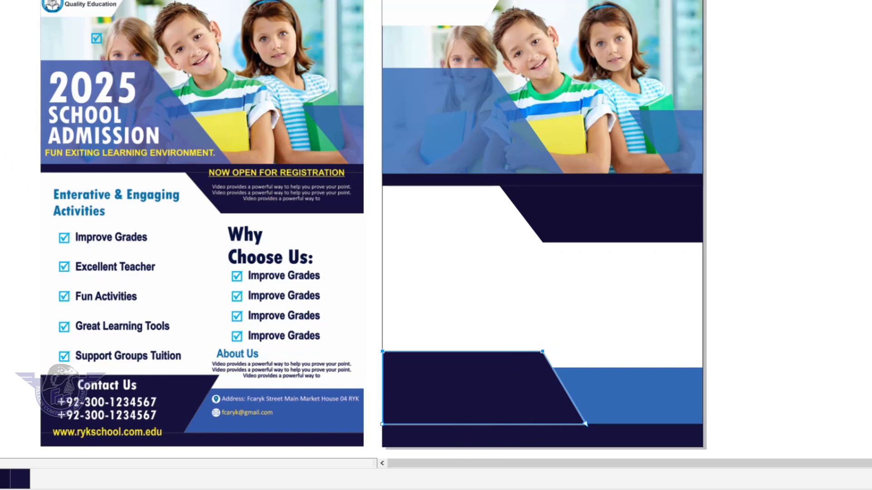
key("space")
left_click(745, 326)
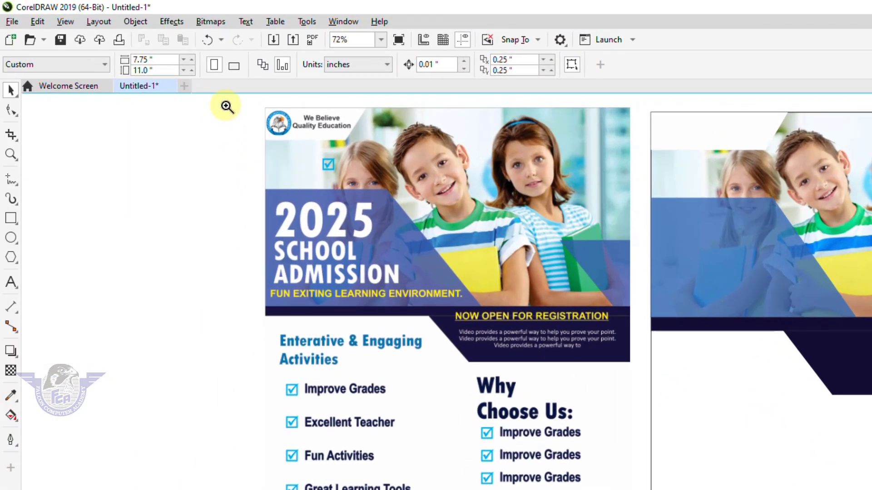
Step: Add a large white Gobold Bold '2023' (about 63.8 pt) on the blue panel, plus a smaller copy below
left_click_drag(227, 104, 863, 374)
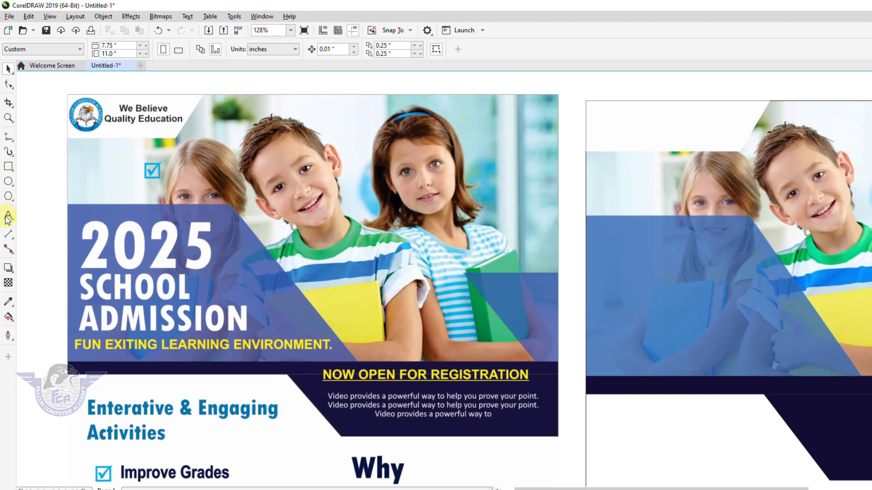
left_click(8, 217)
left_click(640, 280)
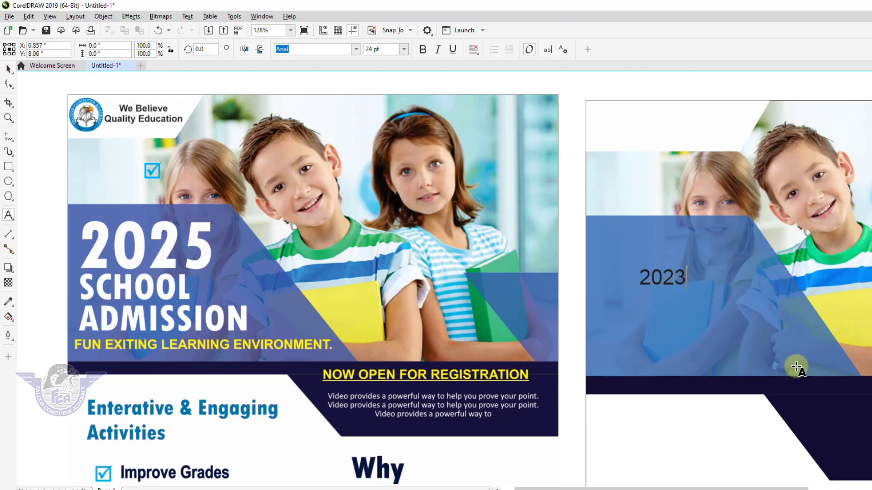
left_click(8, 69)
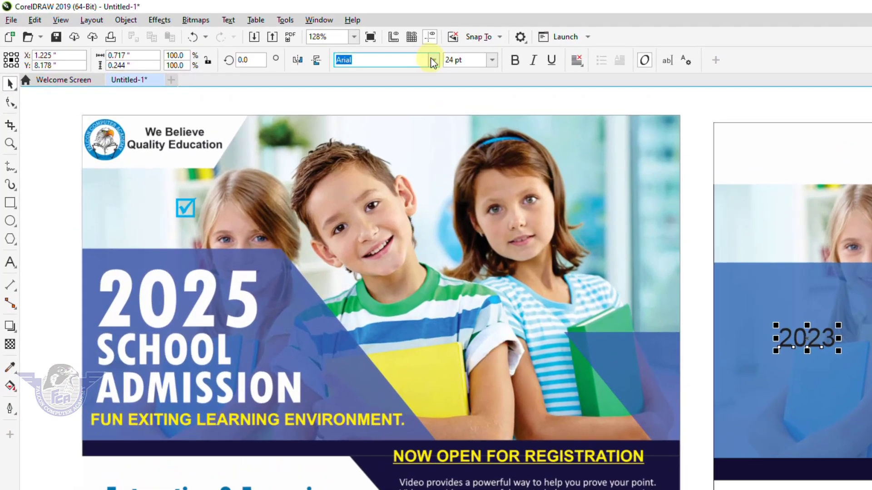
left_click(434, 60)
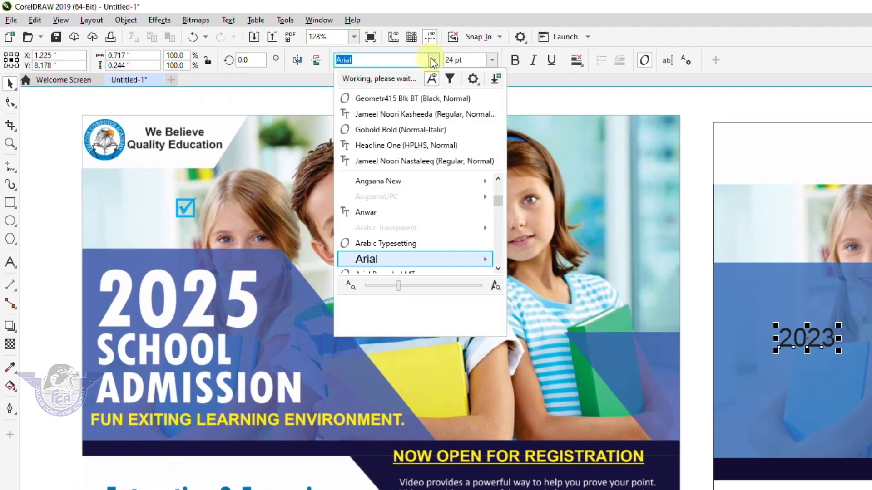
left_click(398, 132)
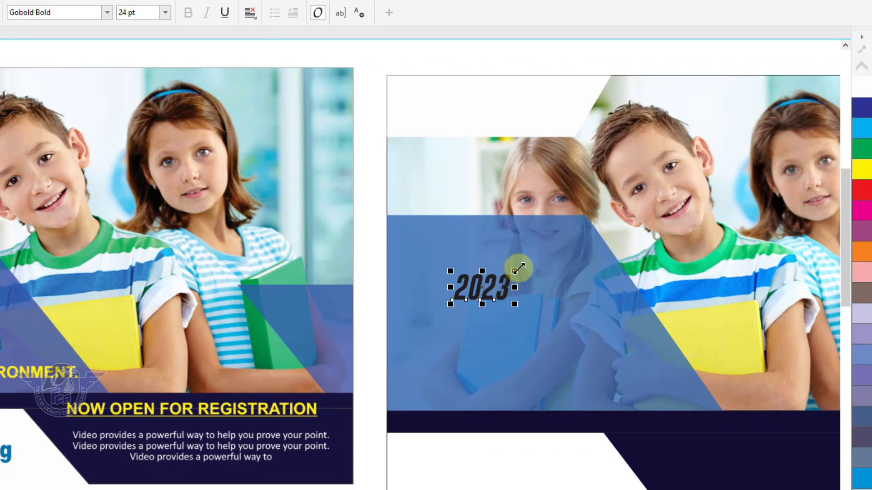
left_click_drag(519, 269, 565, 230)
left_click_drag(512, 281, 518, 256)
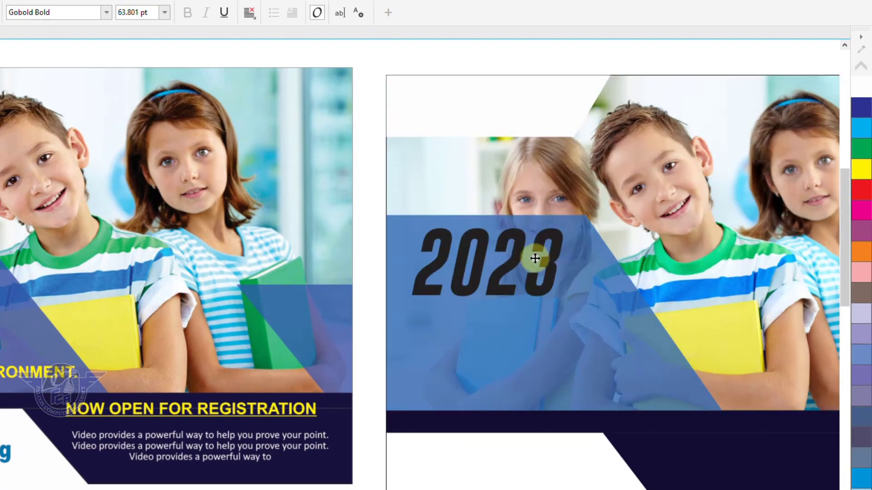
left_click(862, 94)
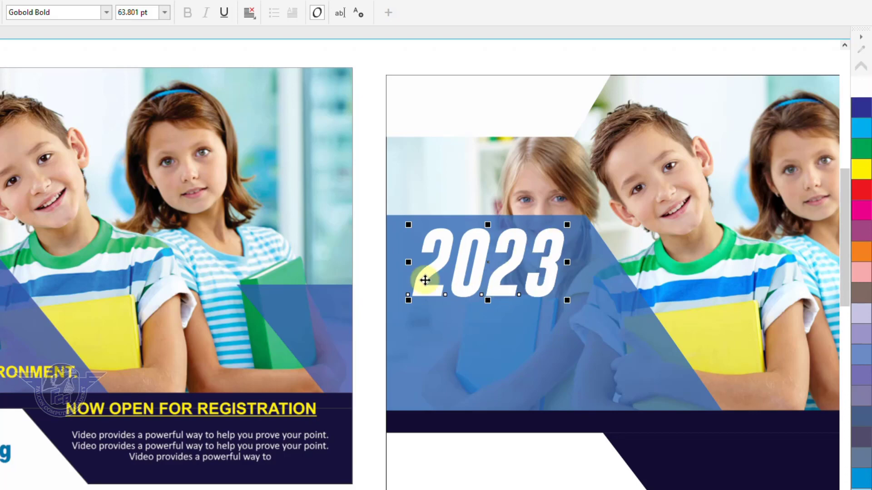
left_click_drag(505, 291, 496, 375)
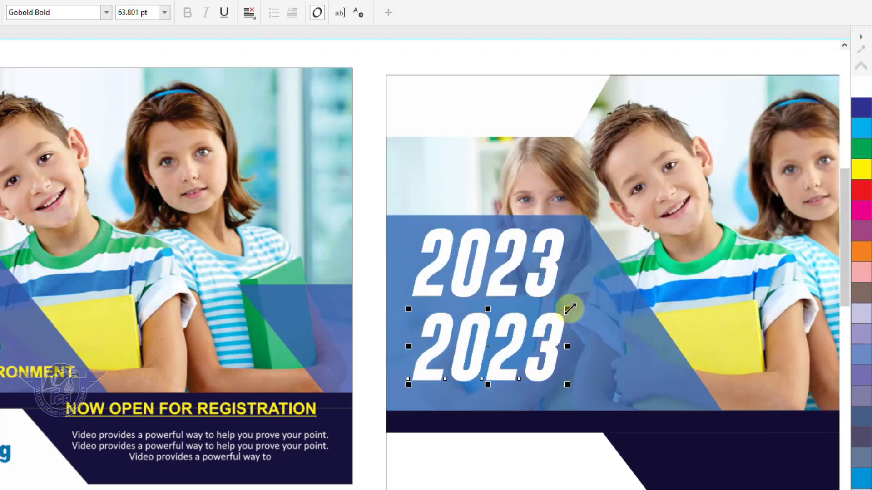
left_click_drag(569, 309, 521, 330)
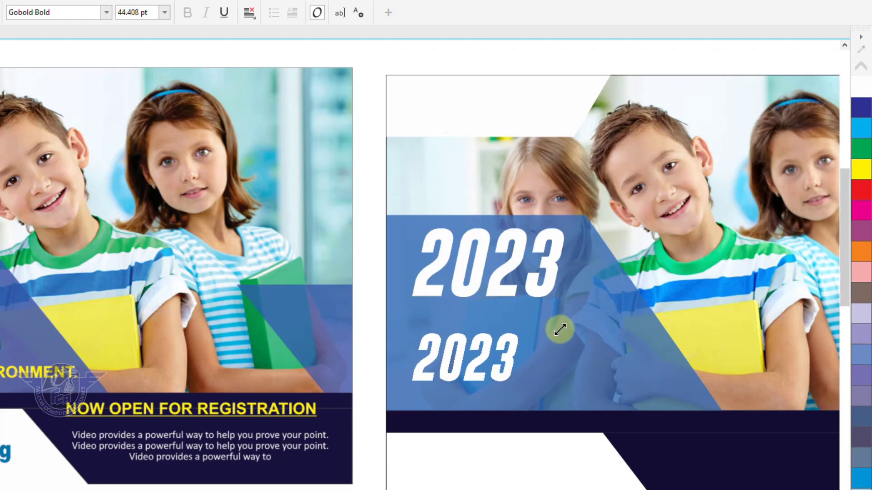
Step: Retype the lower copy as 'SCHOOL' / 'ADMISSION' and size it about 33.8 pt under '2023'
double_click(510, 364)
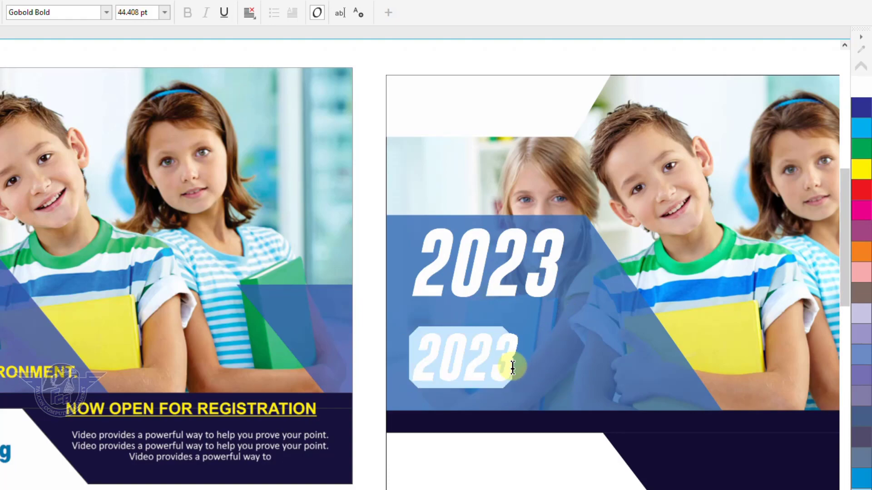
type("SCHOOL")
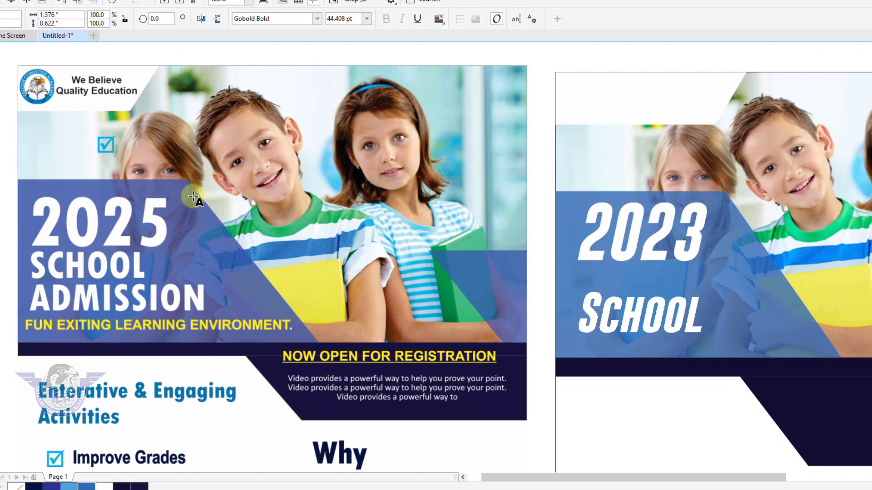
left_click(1, 52)
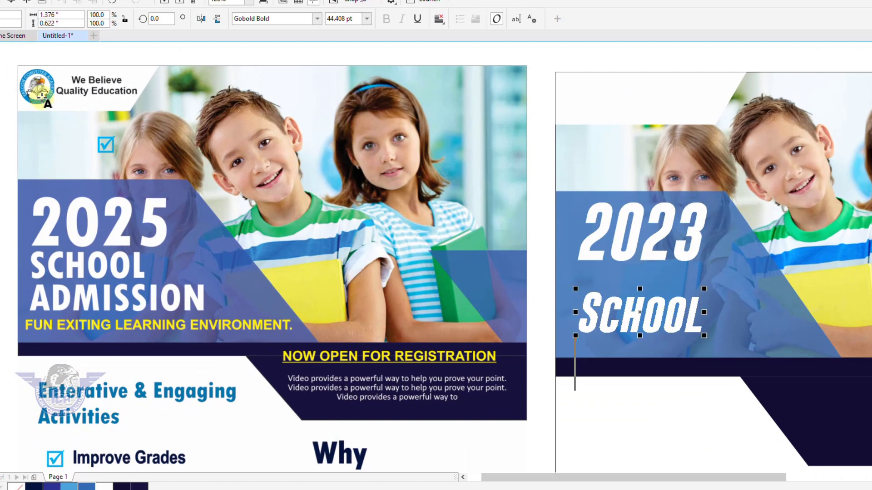
type("A")
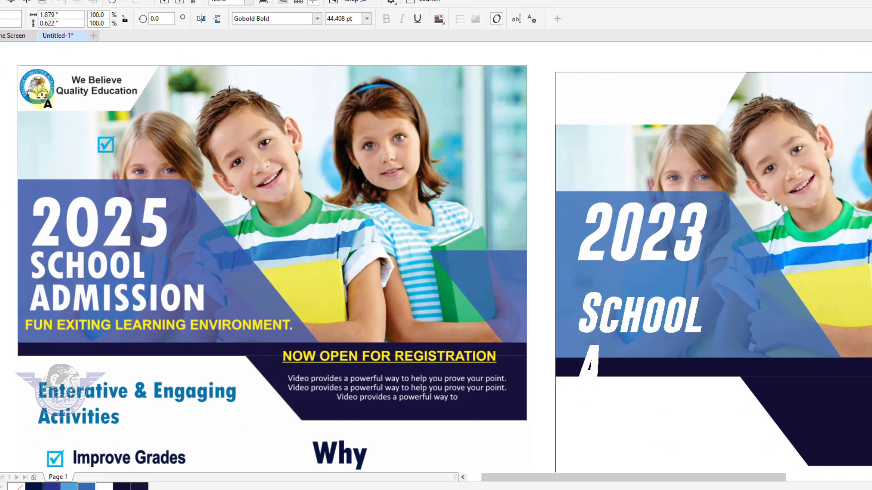
type("DMISSION")
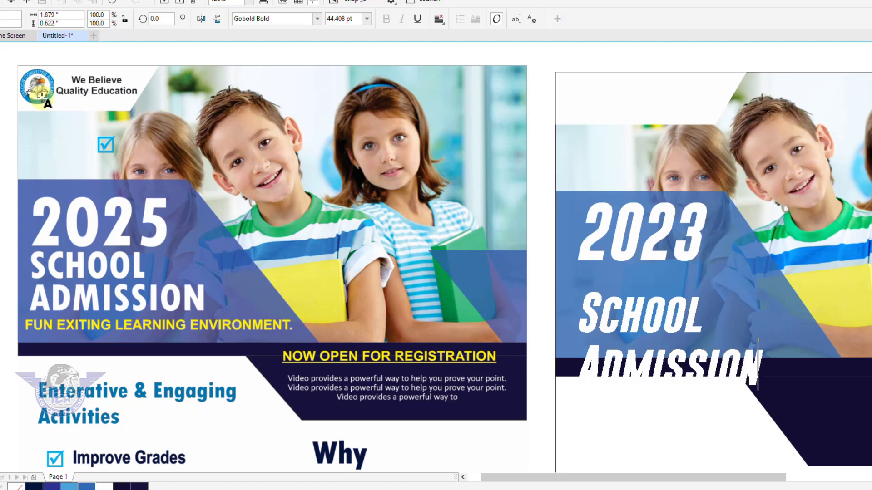
left_click(1, 52)
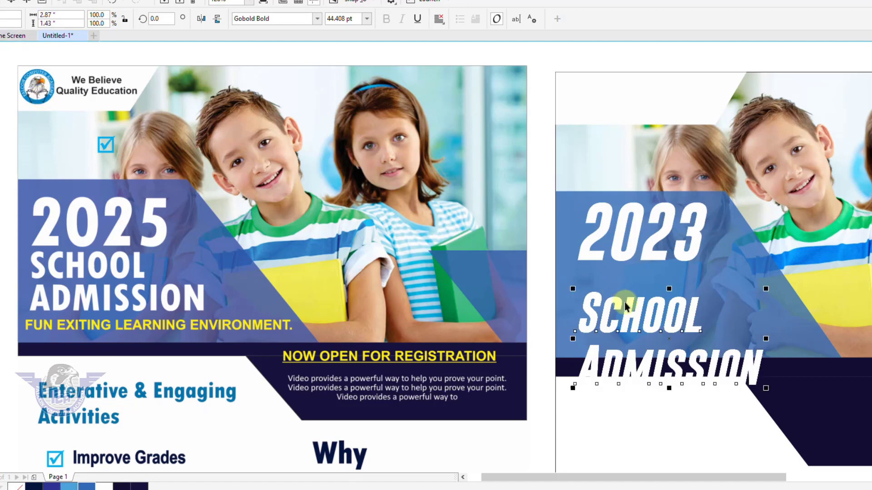
left_click_drag(648, 331, 652, 312)
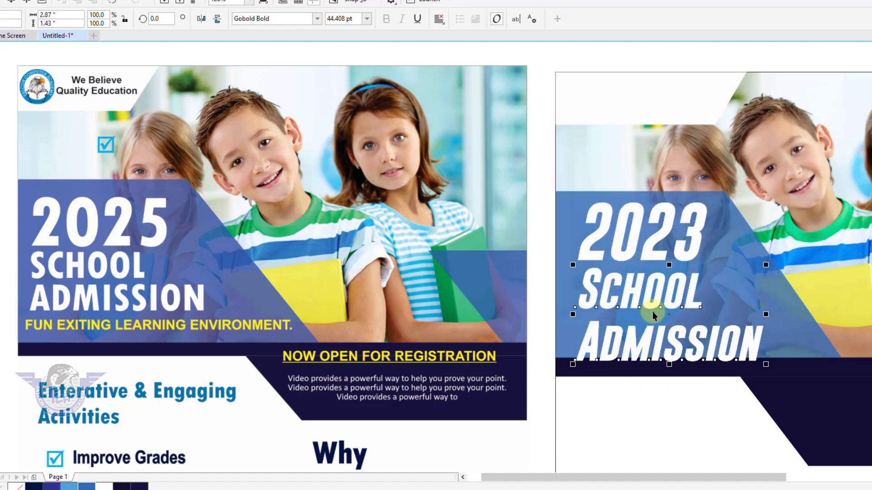
left_click_drag(768, 364, 728, 346)
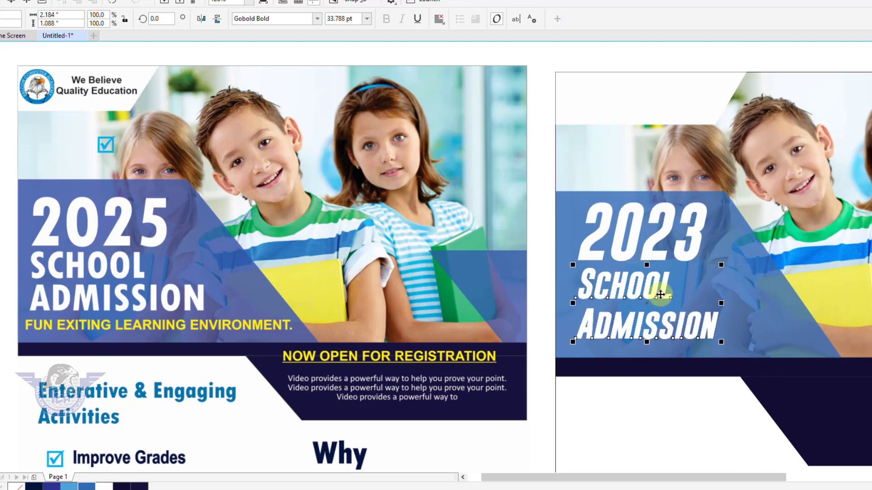
left_click_drag(660, 295, 662, 295)
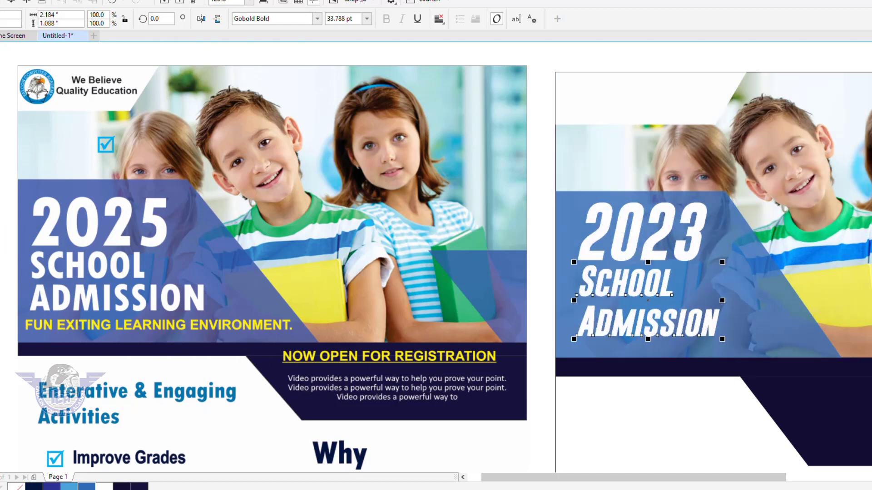
Step: Start a new text frame on the blue panel, then cancel it
left_click(8, 191)
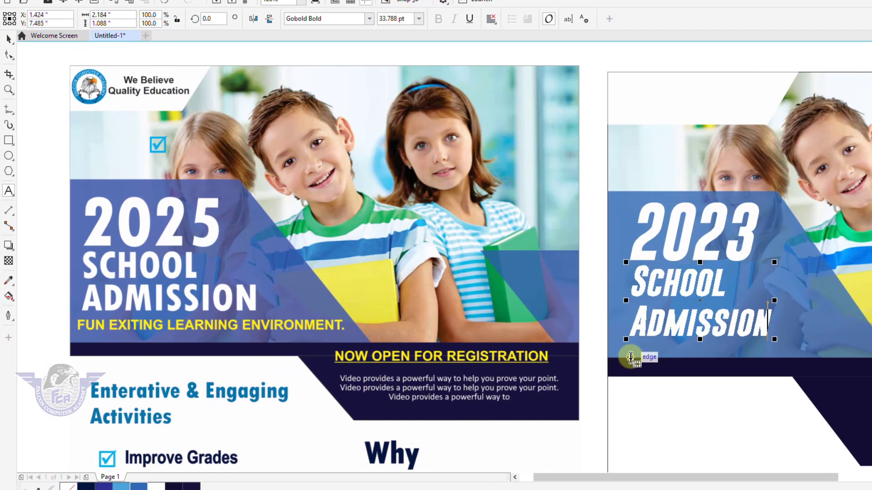
left_click(577, 356)
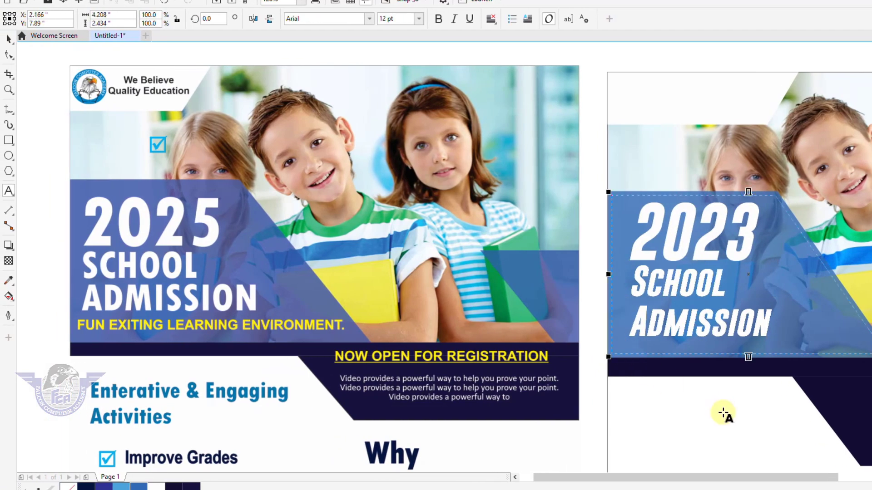
left_click(653, 388)
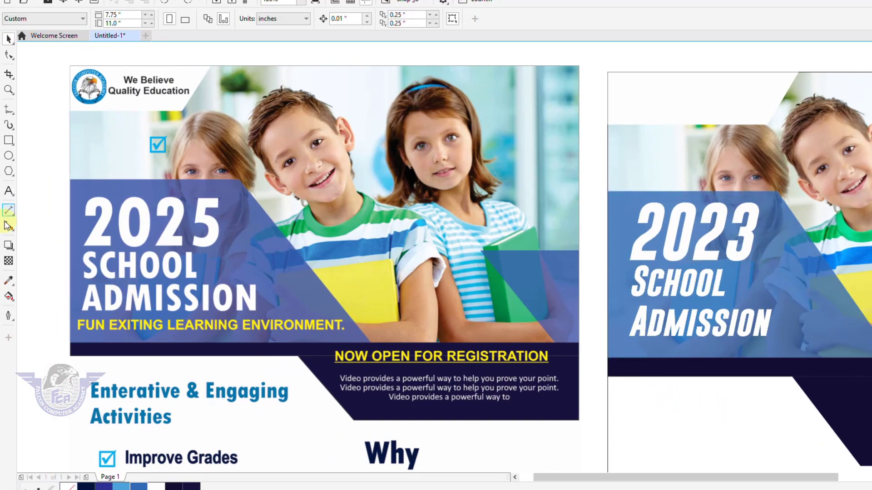
Step: Add a yellow 'FUN EXITING LEARNING ENVIRONMENT.' tagline beneath the headline, scaled to fit
left_click(8, 191)
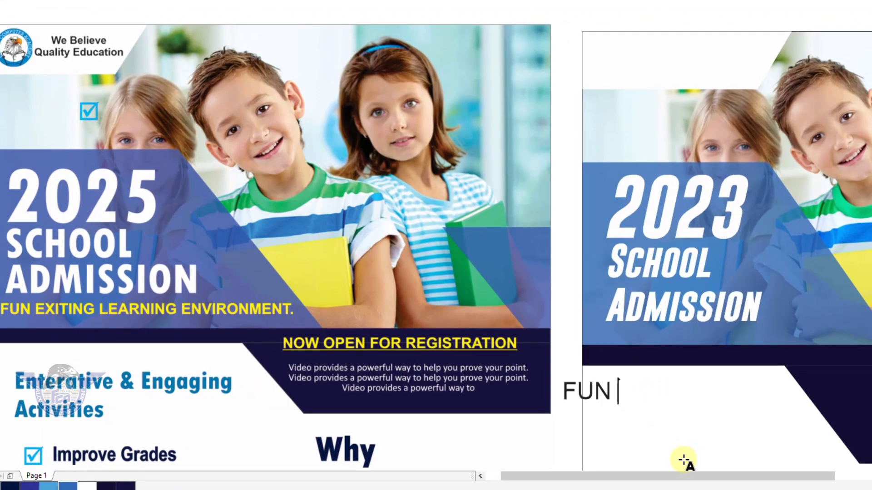
type("ITING LEARNING ENVIRONMENT.")
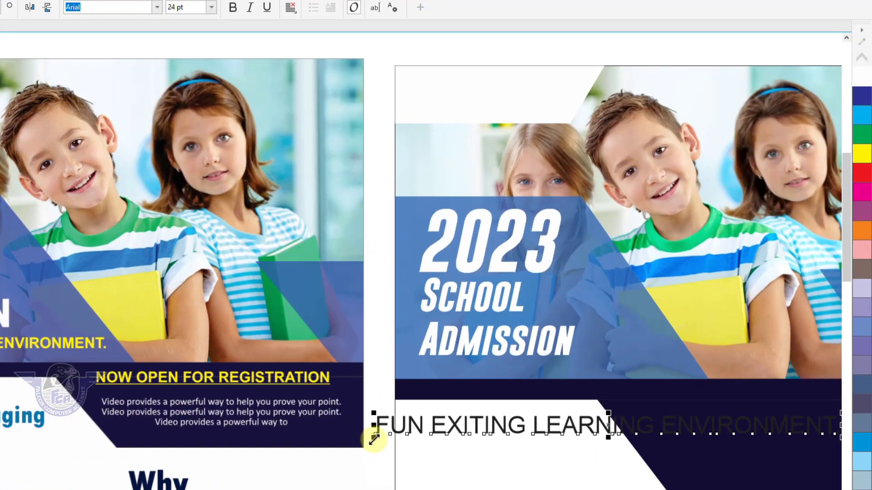
left_click_drag(374, 439, 424, 426)
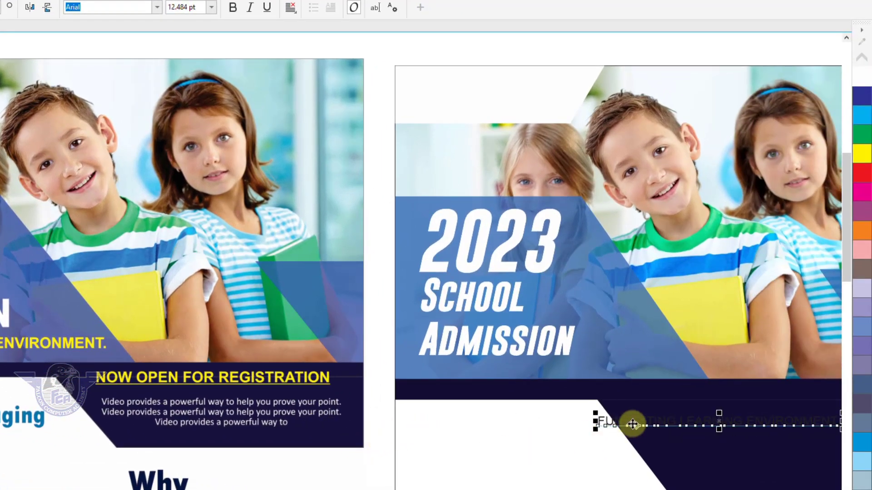
left_click_drag(629, 421, 454, 371)
left_click(862, 154)
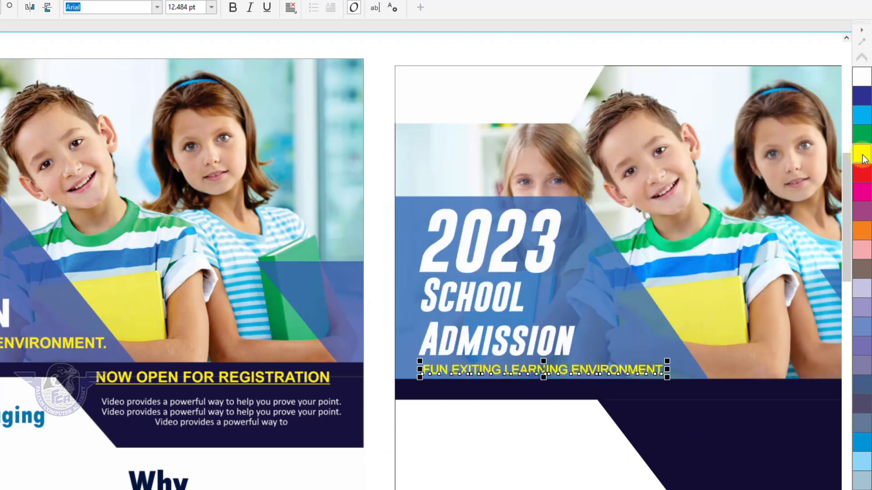
left_click(863, 78)
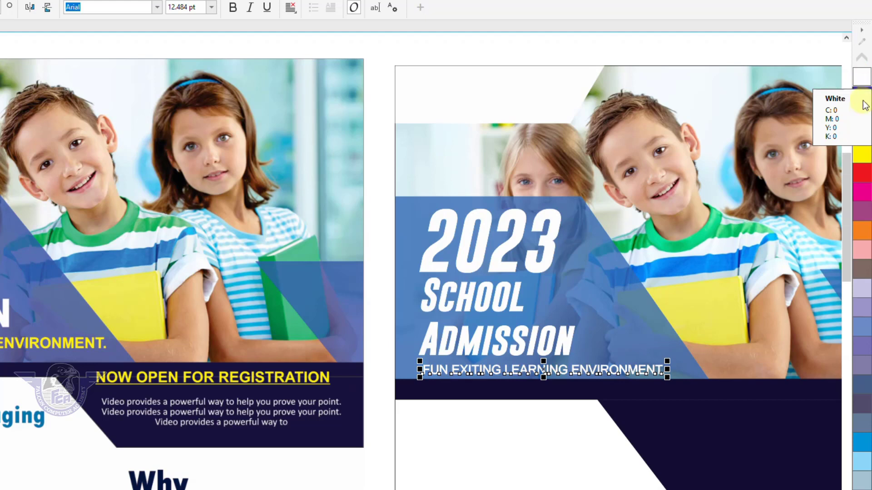
left_click(863, 155)
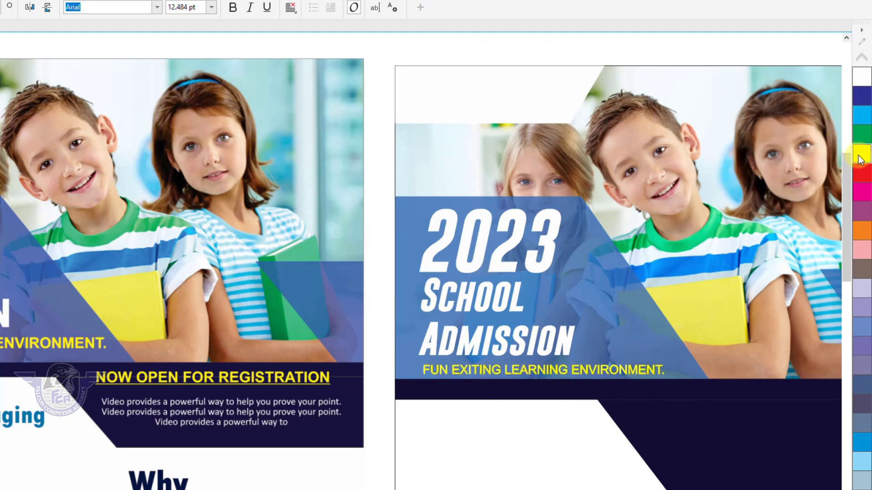
Step: Left-align the tagline with 'SCHOOL ADMISSION' using L
left_click(547, 353, "shift")
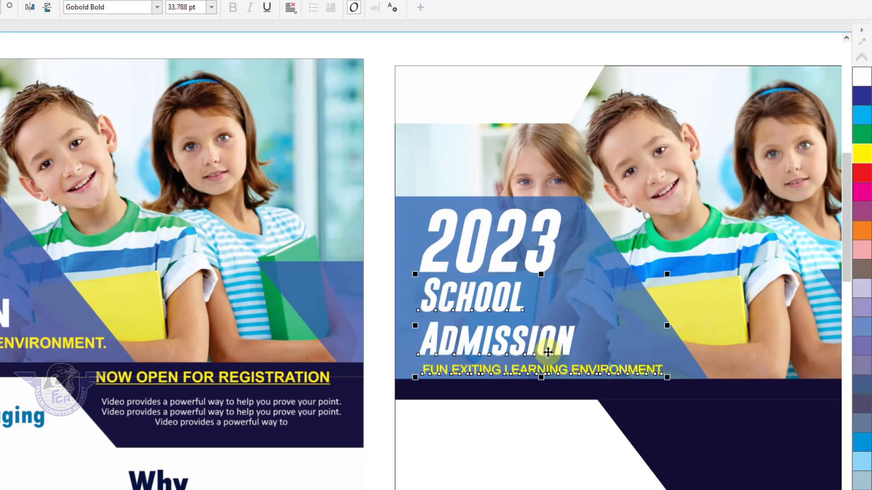
key("l")
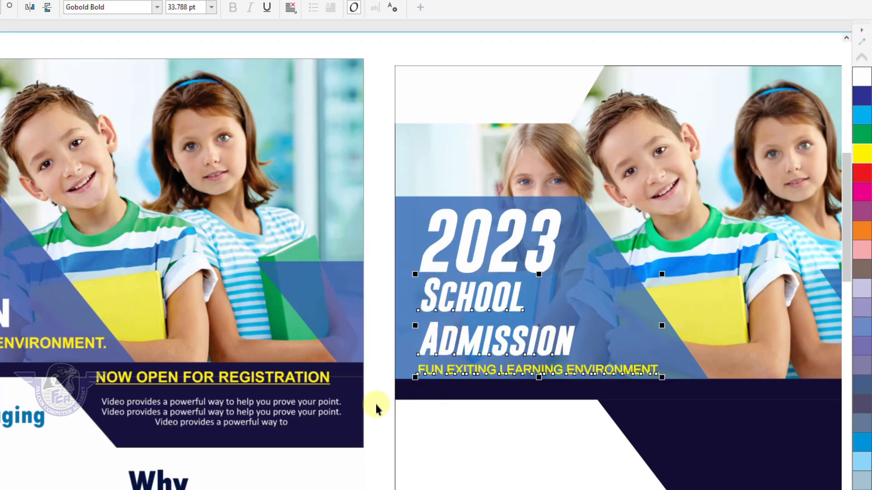
key("F4")
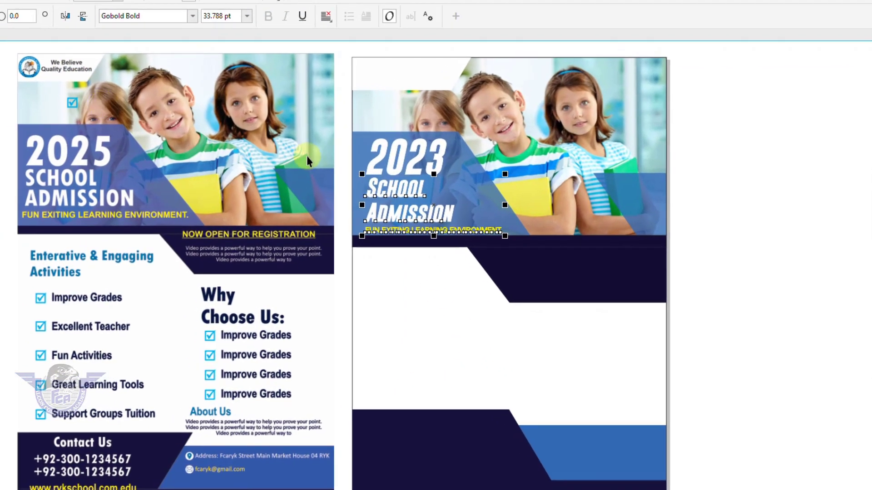
Step: Import the falconryk logo PNG from Falcon > Logos and place it in the top-left white corner
left_click_drag(344, 54, 549, 251)
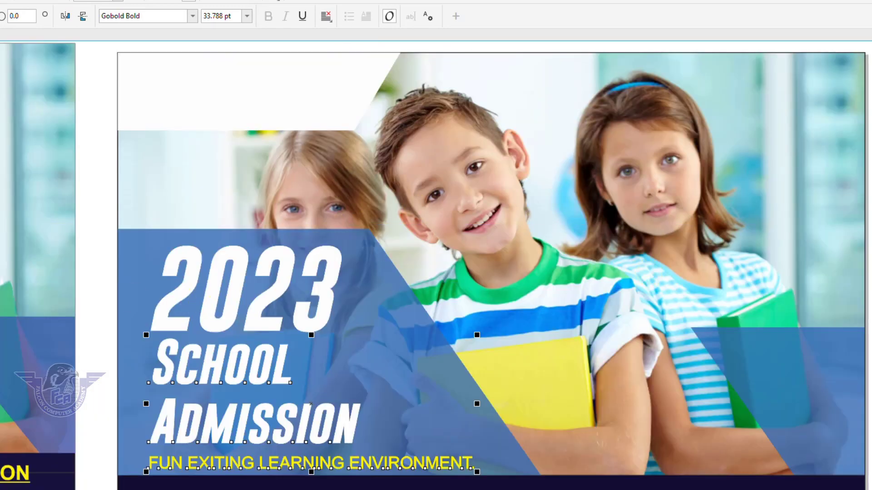
left_click(102, 159)
key("ctrl+i")
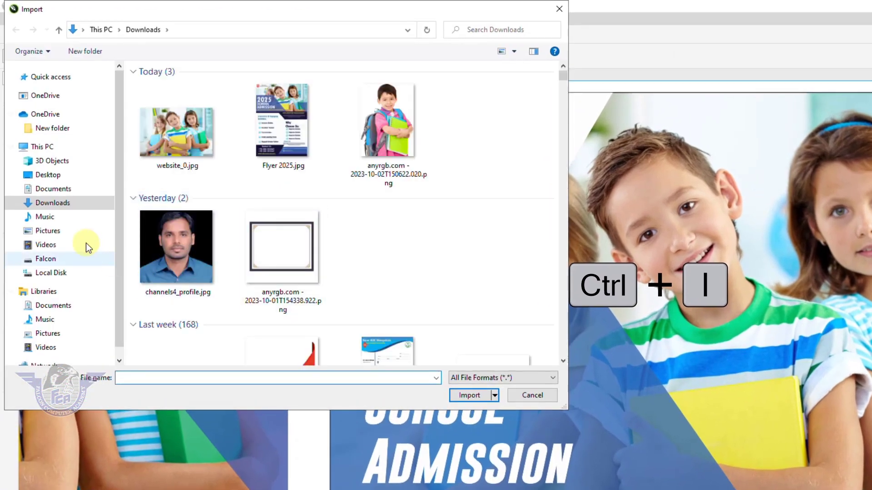
left_click(45, 259)
left_click(282, 258)
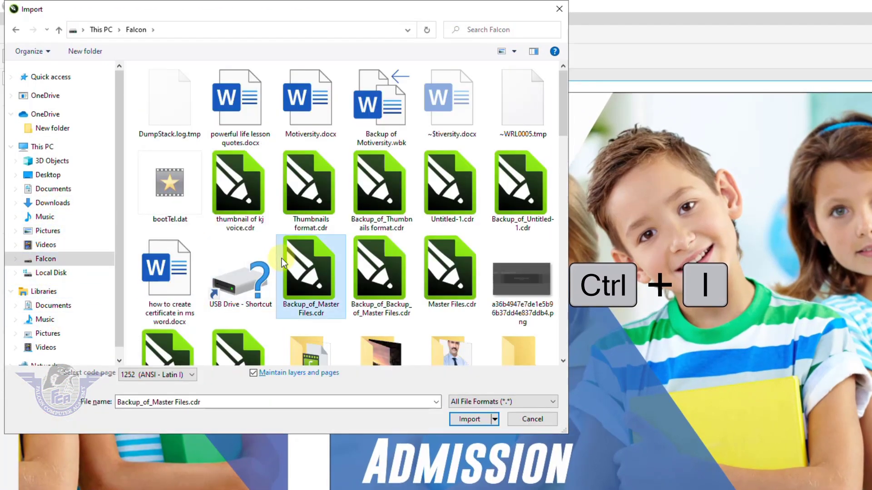
scroll(281, 258, "down", 10)
key("Return")
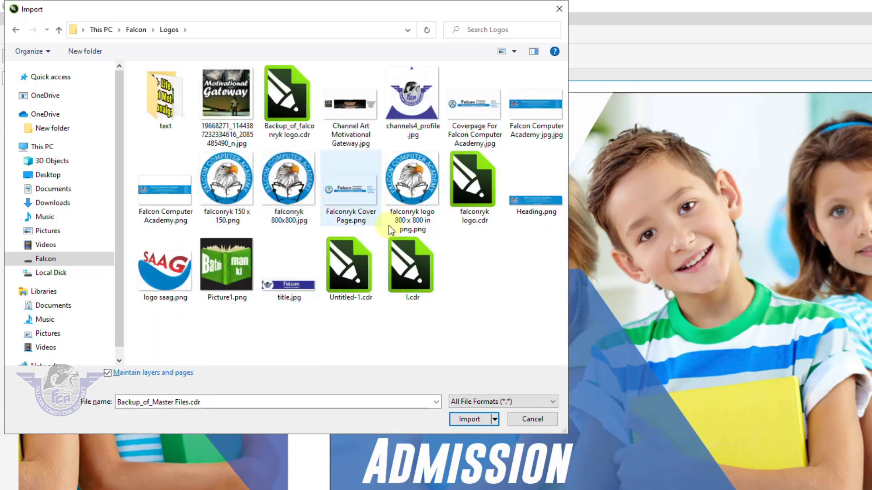
left_click(412, 190)
left_click(470, 395)
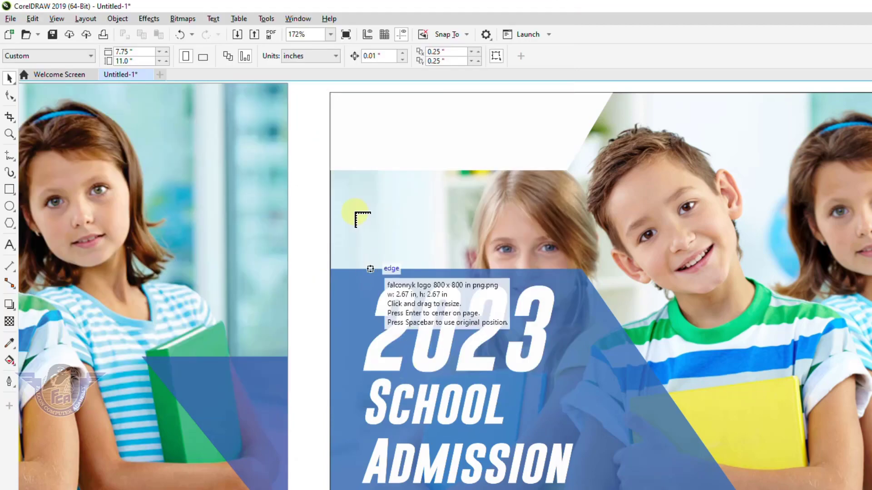
left_click_drag(343, 98, 443, 171)
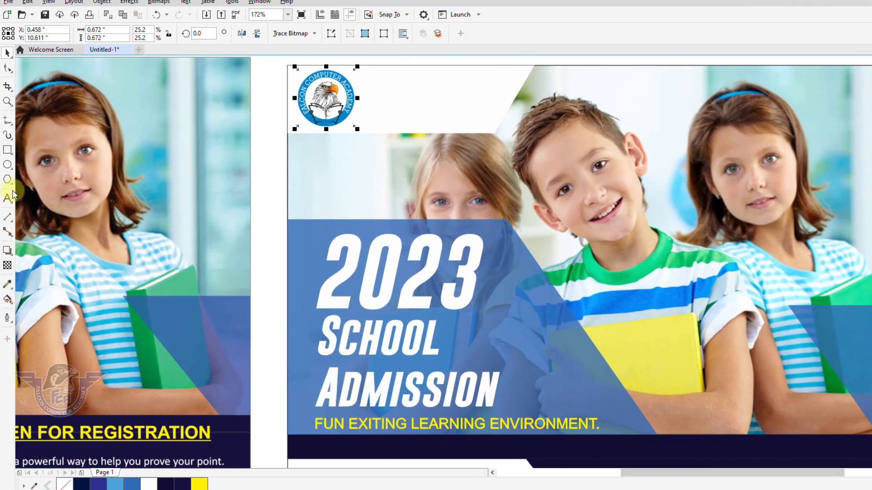
Step: Type the school name 'Falcon SKY School System' as new text below the logo
left_click(8, 199)
left_click(344, 178)
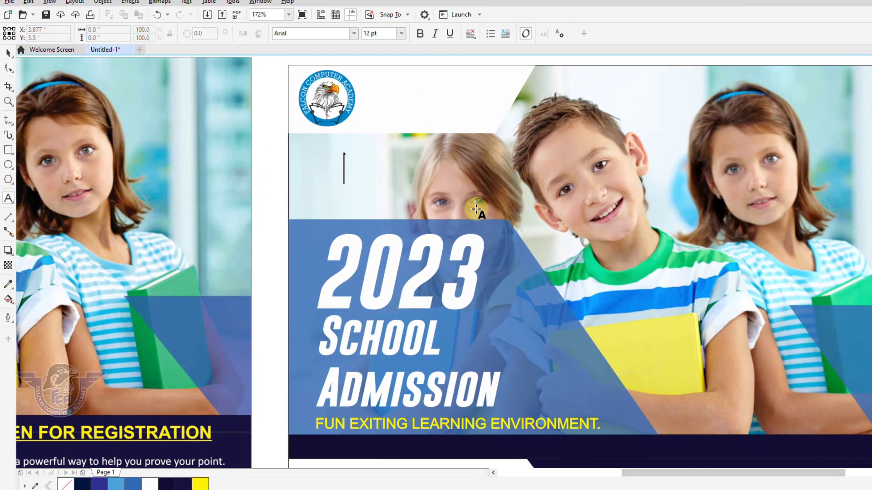
type("fALCO")
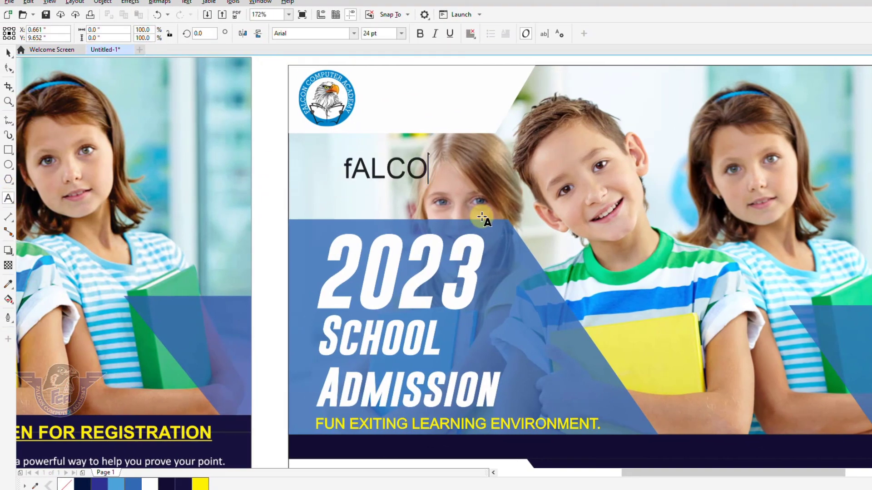
key("BackSpace")
key("BackSpace")
key("BackSpace")
key("BackSpace")
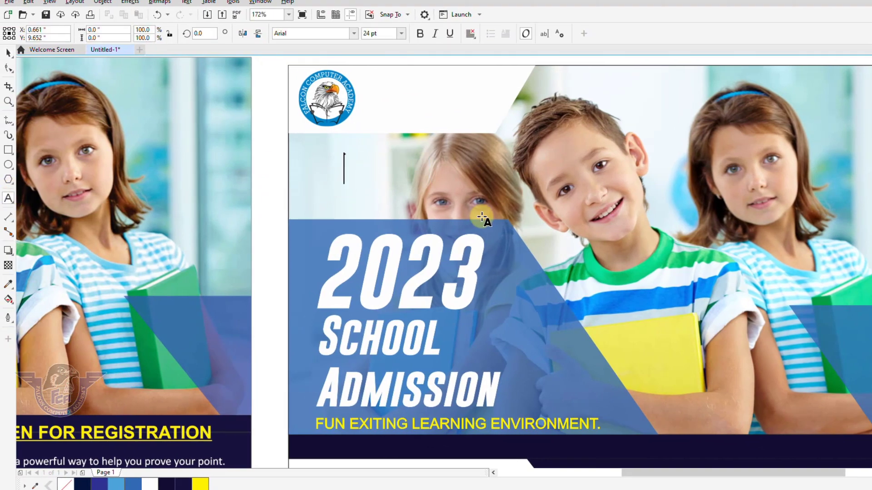
type("alcon SKY")
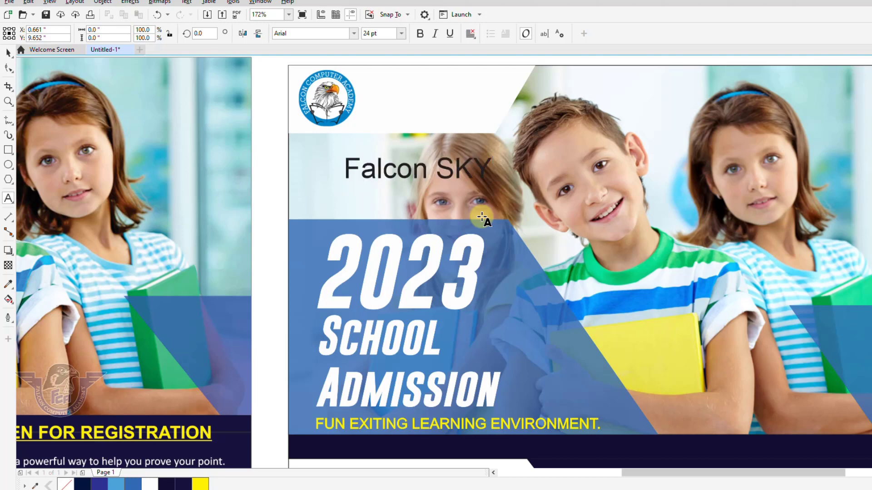
type(" Schoo")
type("l System")
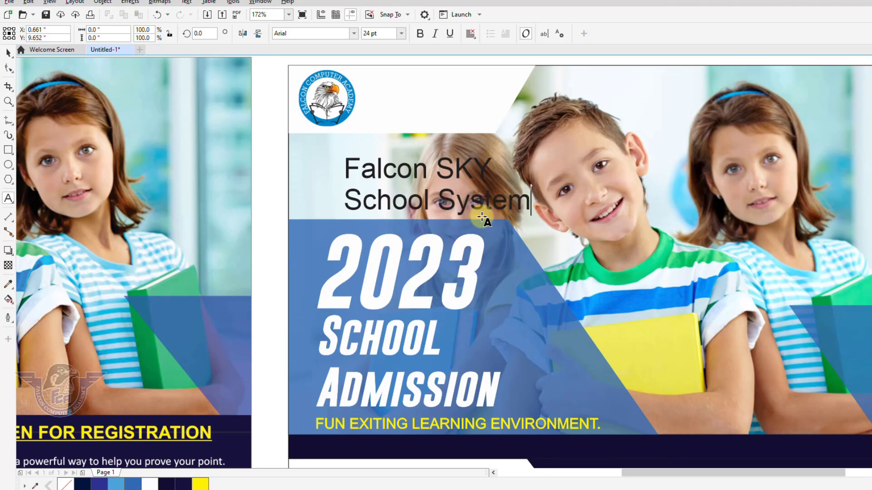
Step: Make the school name bold and centre-aligned, and scale it down to sit beside the logo
left_click(8, 54)
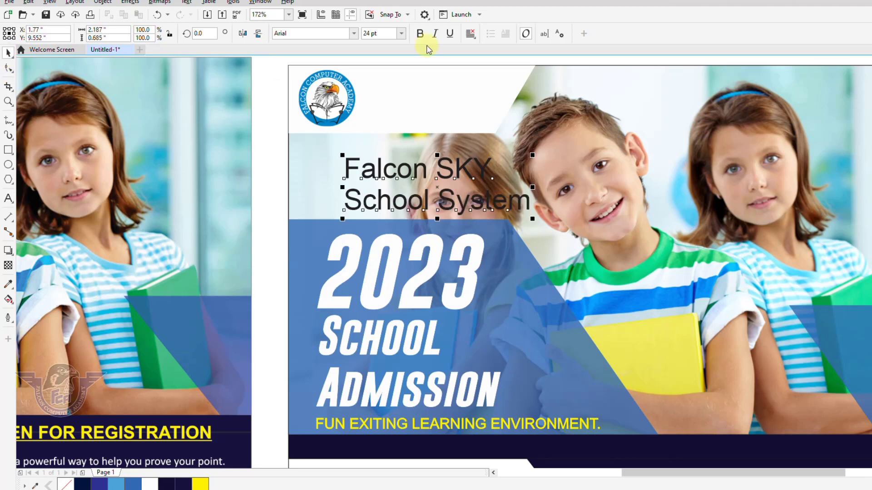
left_click(420, 33)
left_click(471, 38)
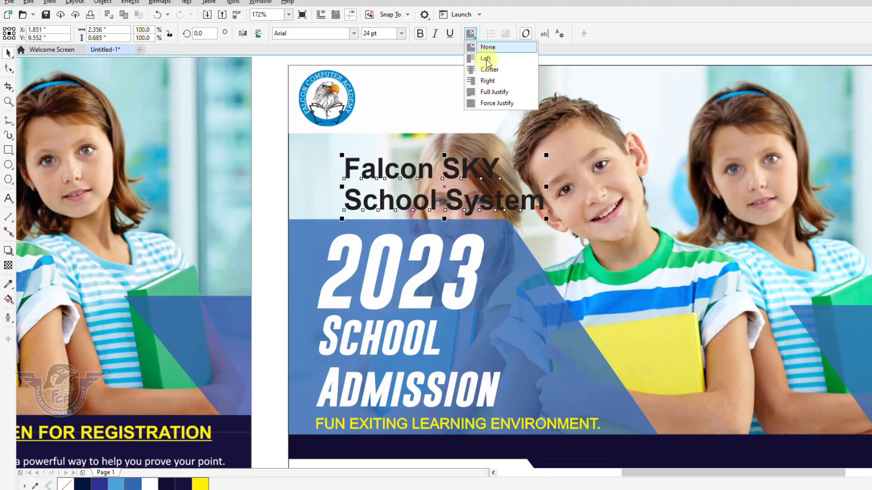
left_click(485, 69)
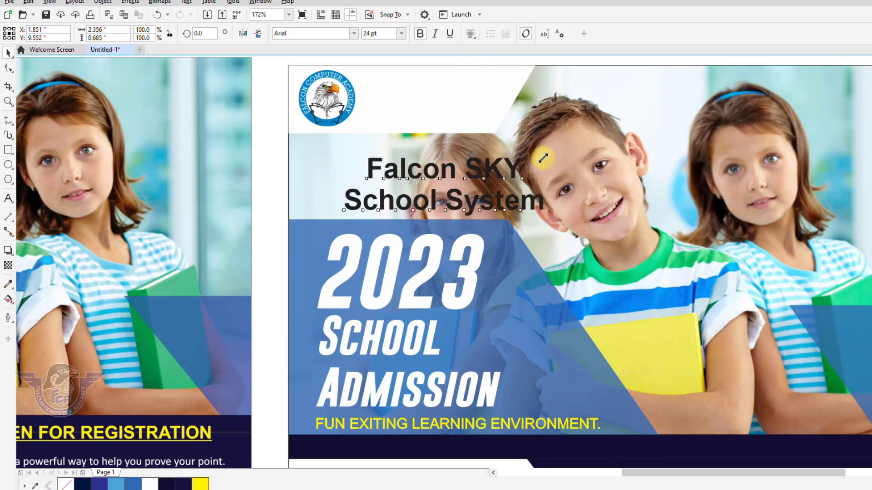
left_click_drag(547, 155, 464, 93)
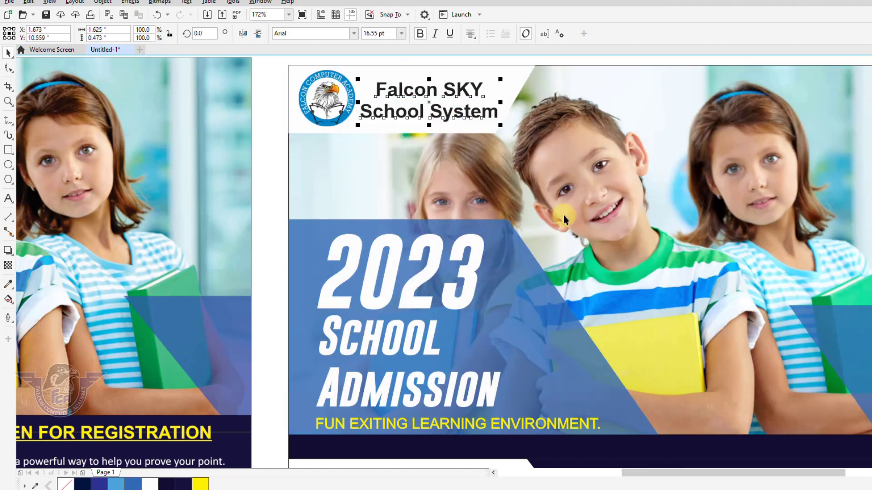
key("F4")
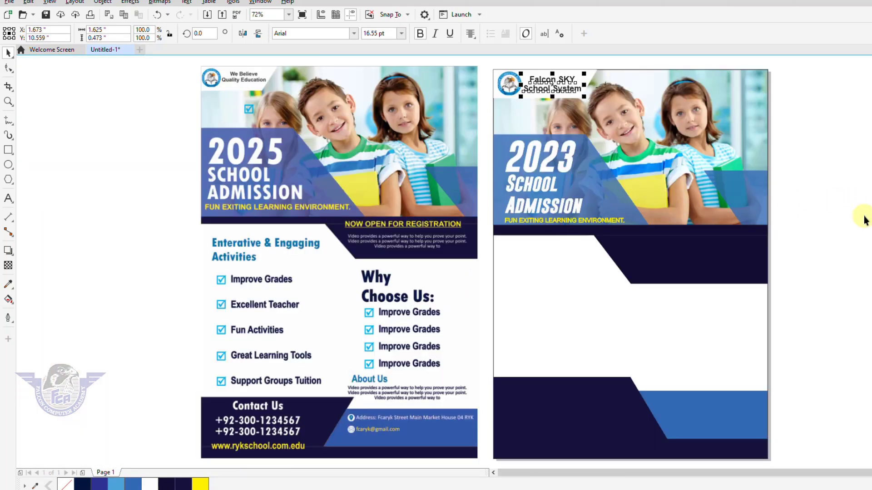
left_click(826, 229)
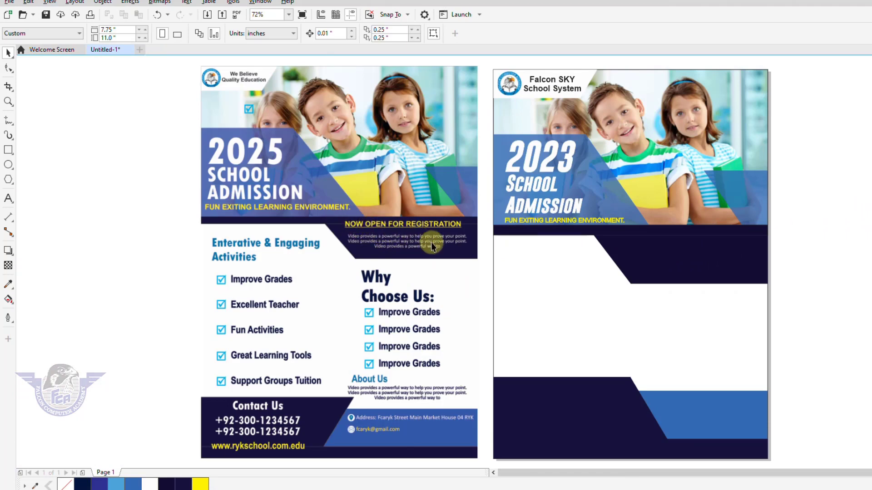
Step: Zoom in and drop a copy of the FUN EXITING LEARNING ENVIRONMENT. tagline onto the navy band
key("F2")
left_click_drag(303, 201, 804, 323)
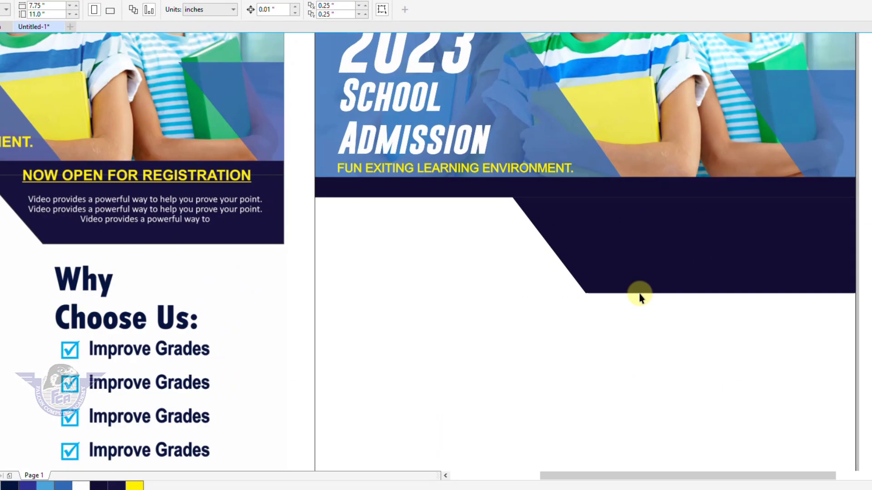
left_click(394, 173)
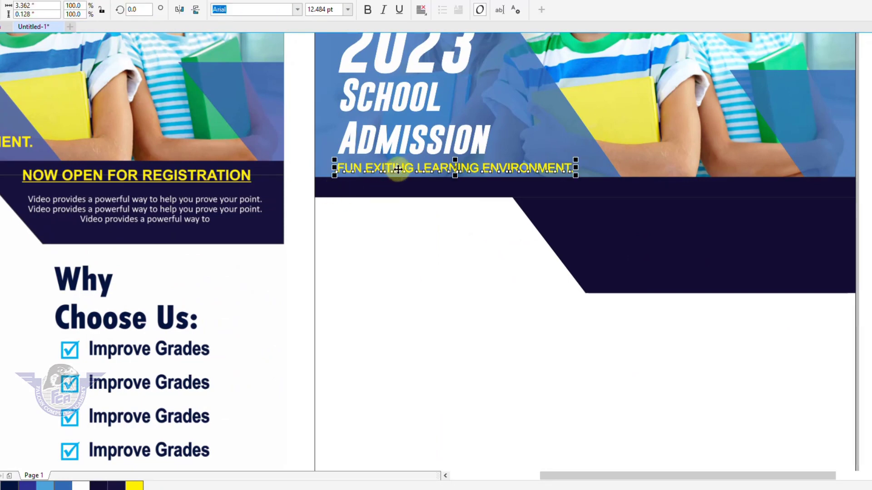
left_click_drag(399, 169, 633, 203)
right_click(633, 203)
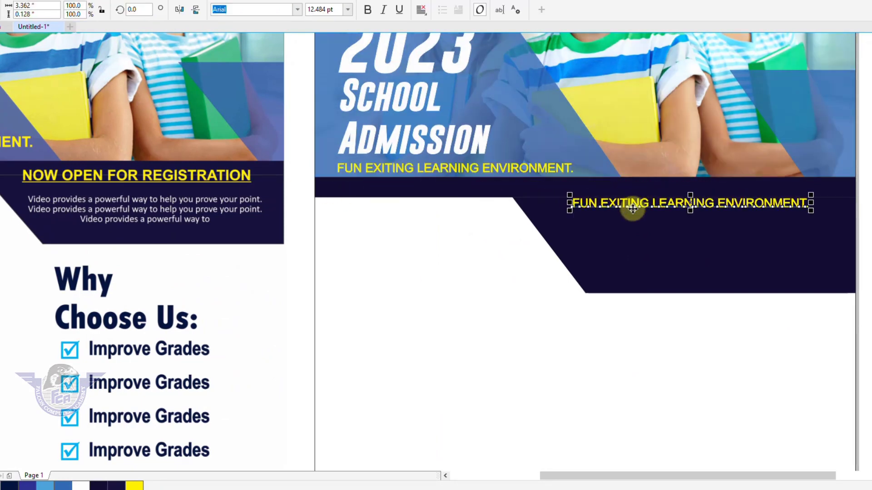
Step: Retype the copy as NOW OPEN FOR REGISTRATION and enlarge it to about 18 pt
double_click(770, 210)
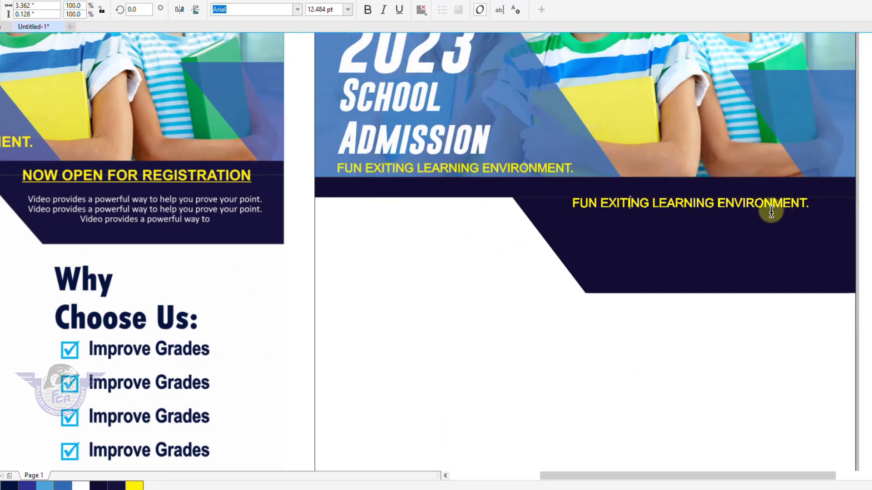
key("ctrl+a")
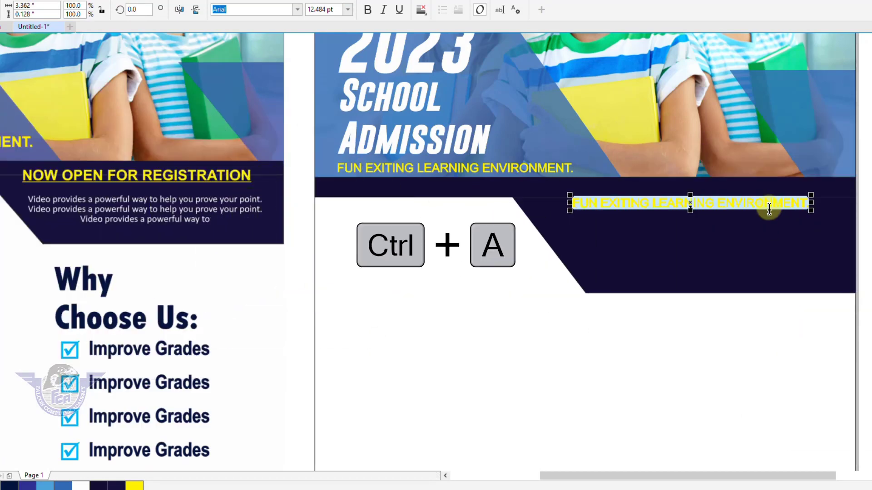
type("now ope")
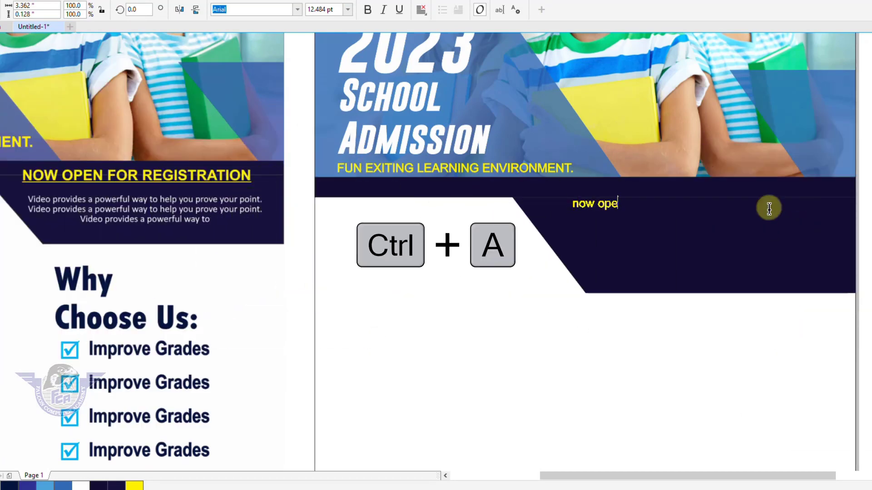
key("BackSpace")
key("BackSpace")
key("BackSpace")
key("BackSpace")
key("BackSpace")
key("BackSpace")
key("BackSpace")
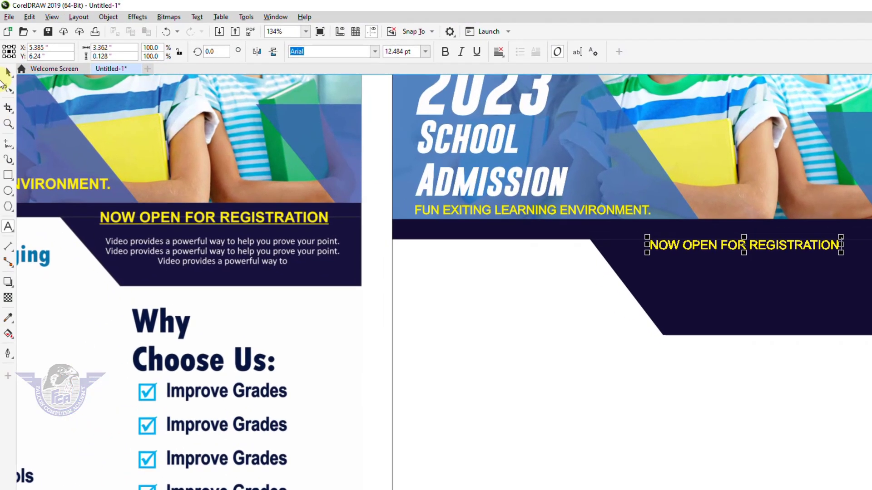
left_click(9, 71)
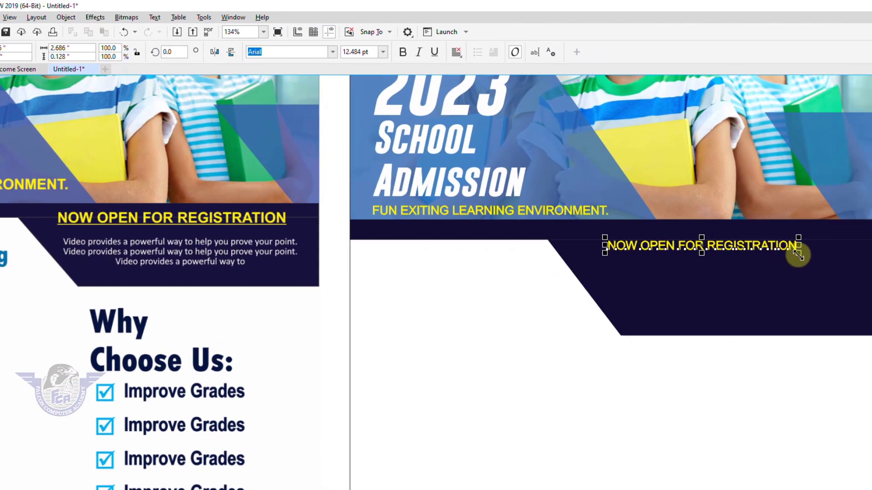
left_click_drag(841, 253, 871, 275)
left_click_drag(816, 275, 825, 272)
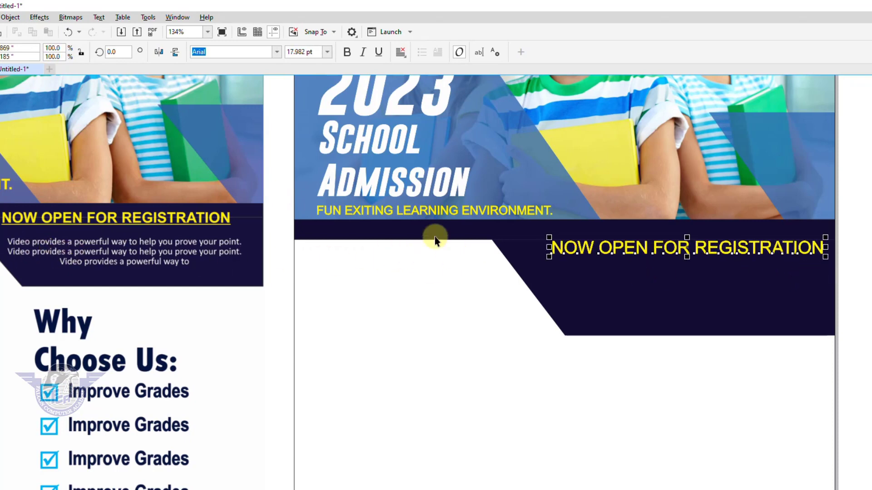
Step: Place a smaller copy of the tagline beneath the registration heading
left_click(455, 213)
left_click_drag(455, 213, 697, 276)
right_click(697, 276)
left_click_drag(794, 279, 722, 279)
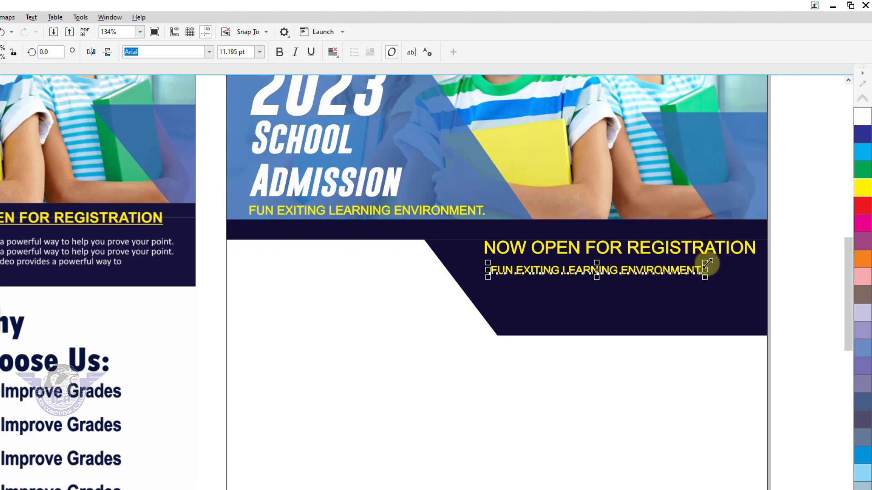
Step: Make three tagline lines on the band and trim the third so it ends at LEARNING
left_click_drag(707, 263, 628, 301)
right_click(627, 285)
right_click(627, 301)
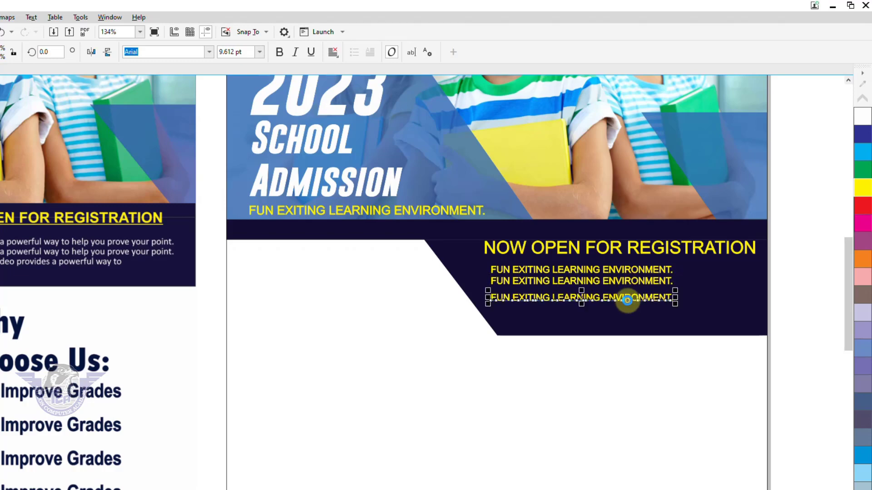
left_click(628, 301)
key("Up")
key("Up")
key("Up")
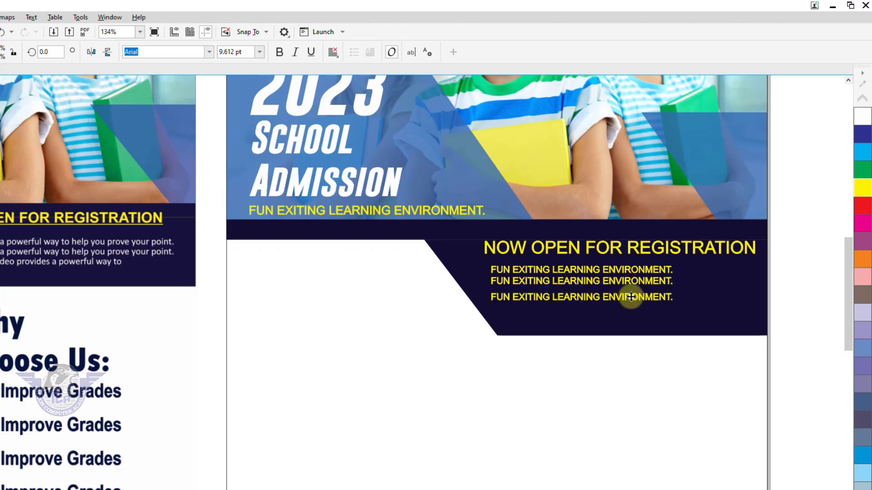
double_click(640, 294)
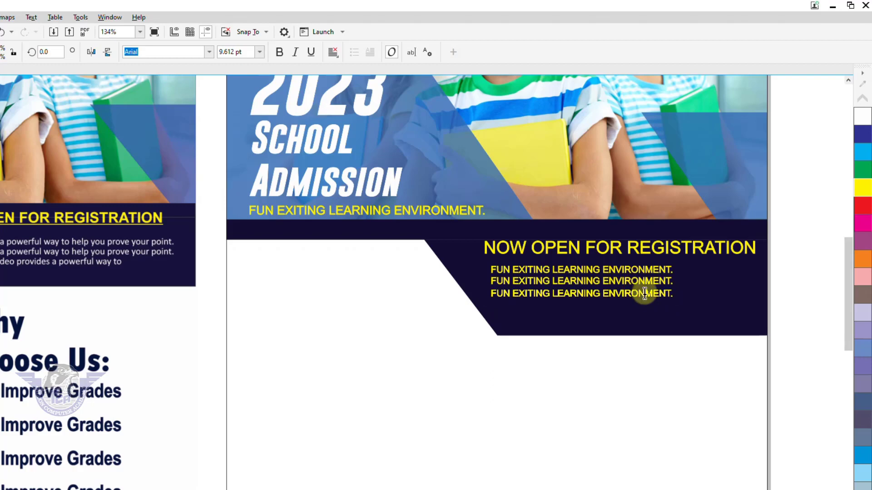
left_click_drag(605, 294, 721, 304)
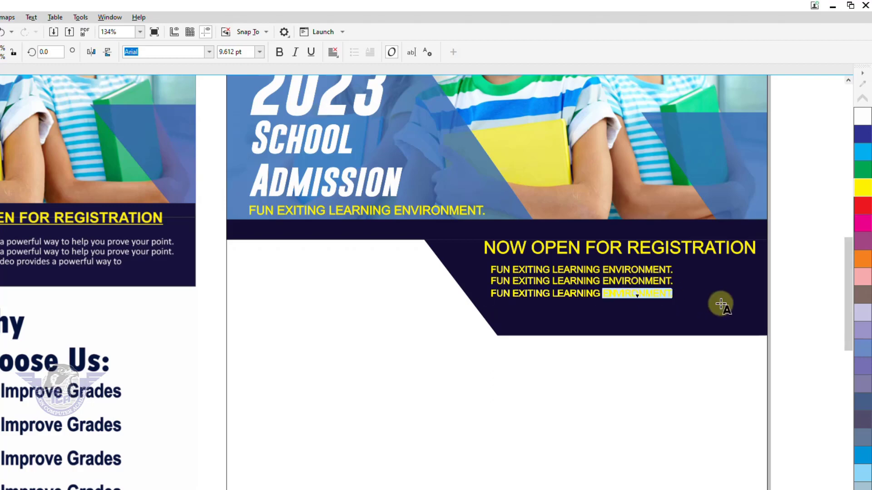
key("Delete")
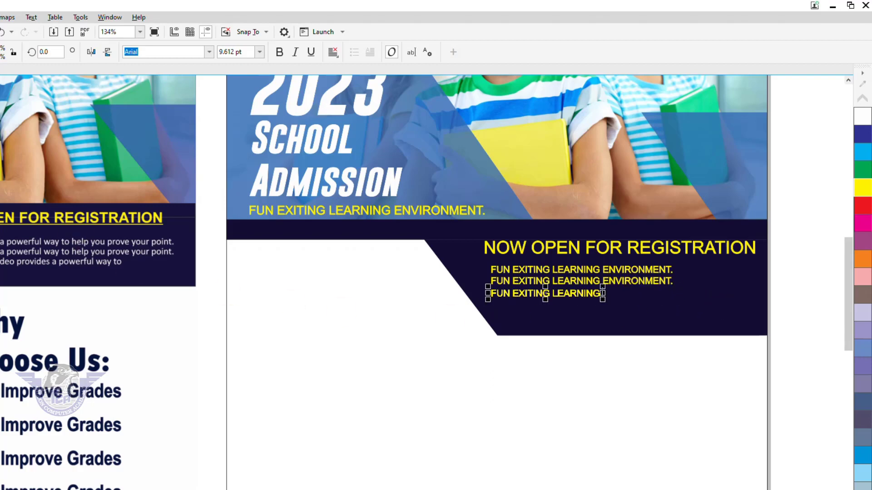
Step: Centre the three lines, colour them white, group them, and centre the group under the heading
left_click(782, 269)
left_click_drag(785, 256, 447, 357)
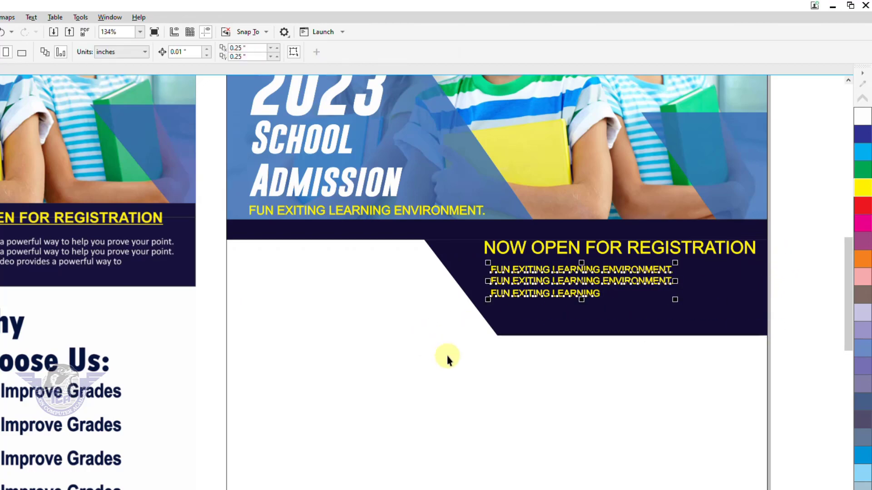
key("c")
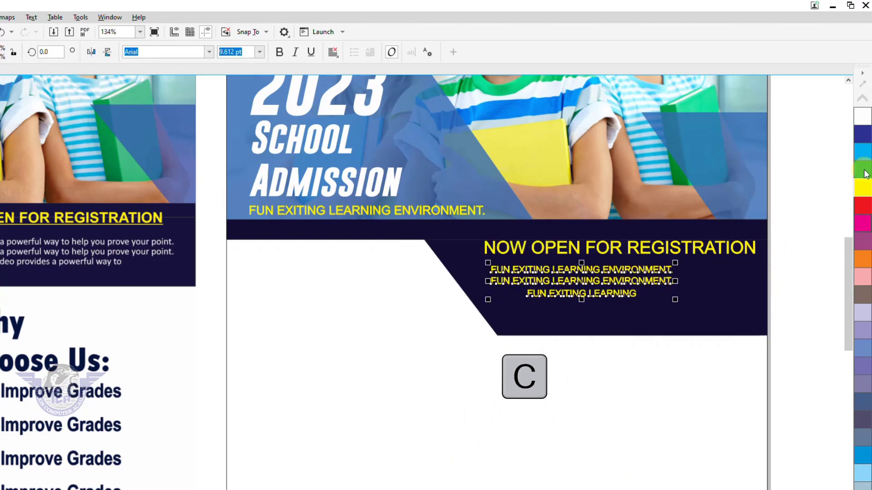
left_click(861, 122)
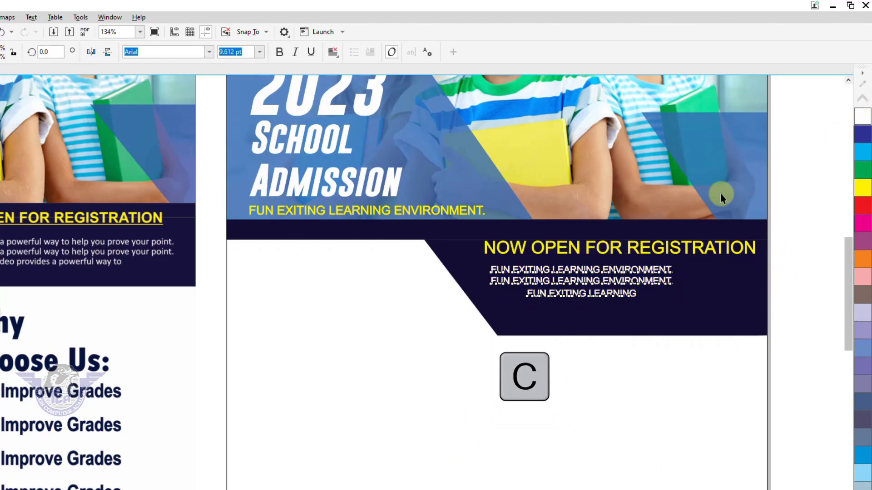
key("ctrl+g")
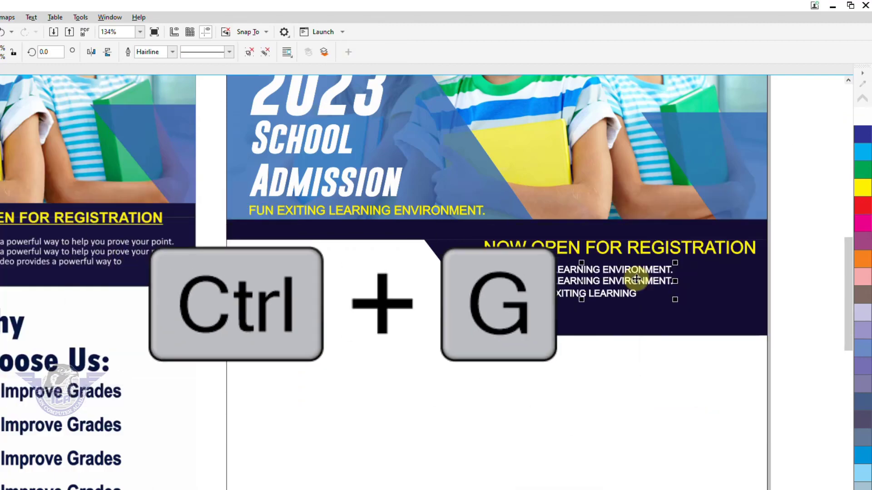
left_click(636, 249, "shift")
key("c")
left_click(813, 274)
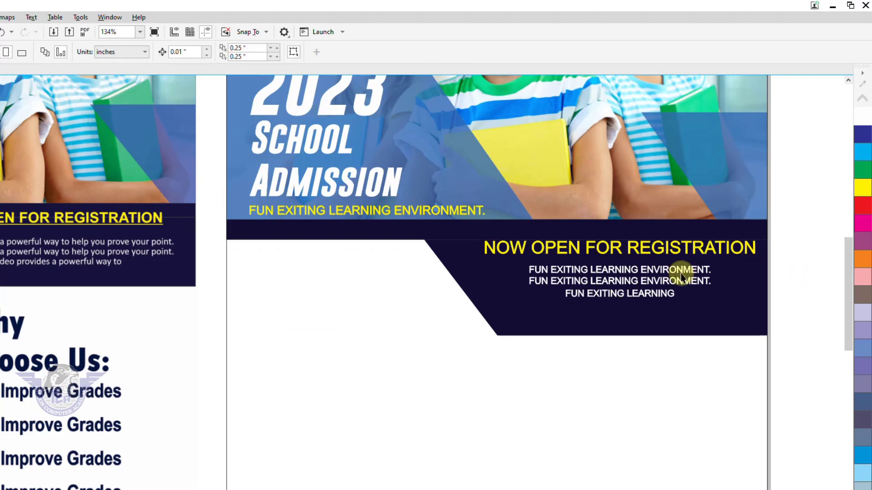
left_click_drag(659, 285, 662, 293)
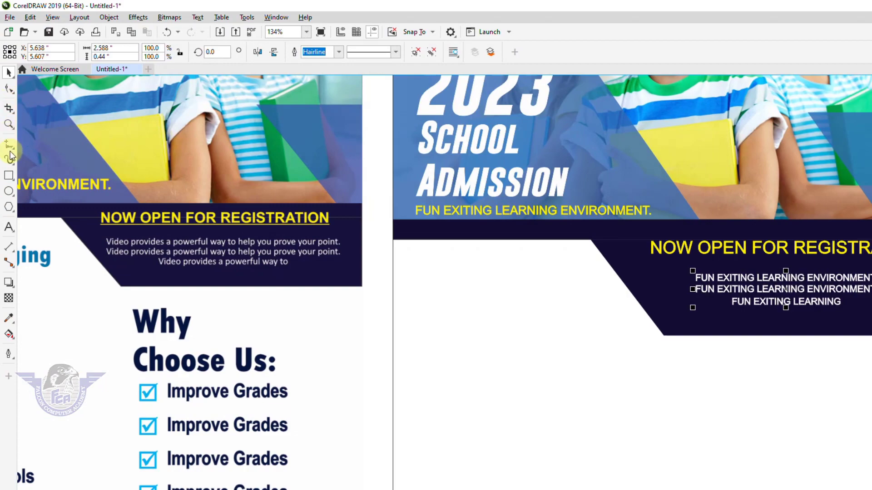
Step: Draw a line under NOW OPEN FOR REGISTRATION with a yellow 1.5 pt outline
left_click(10, 147)
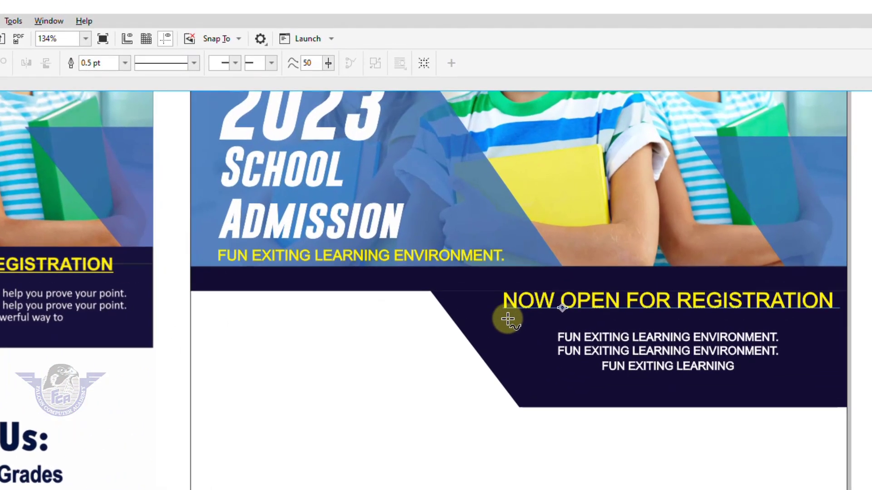
left_click(649, 264)
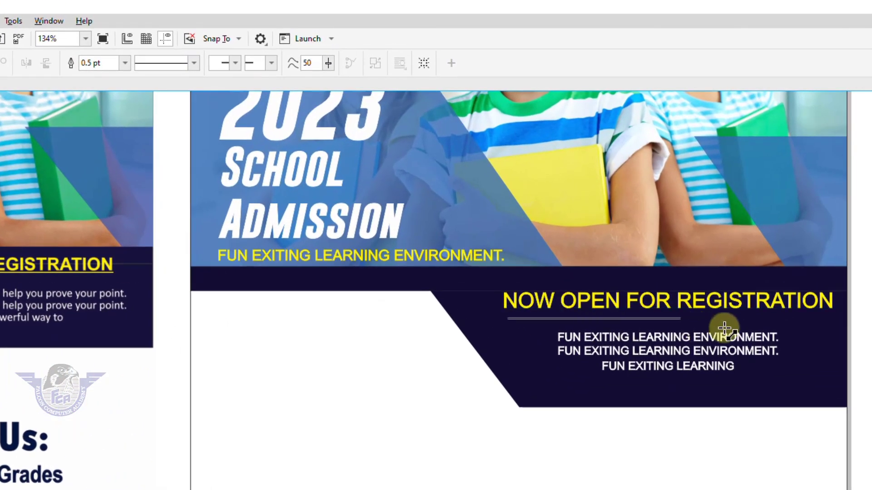
left_click(837, 324)
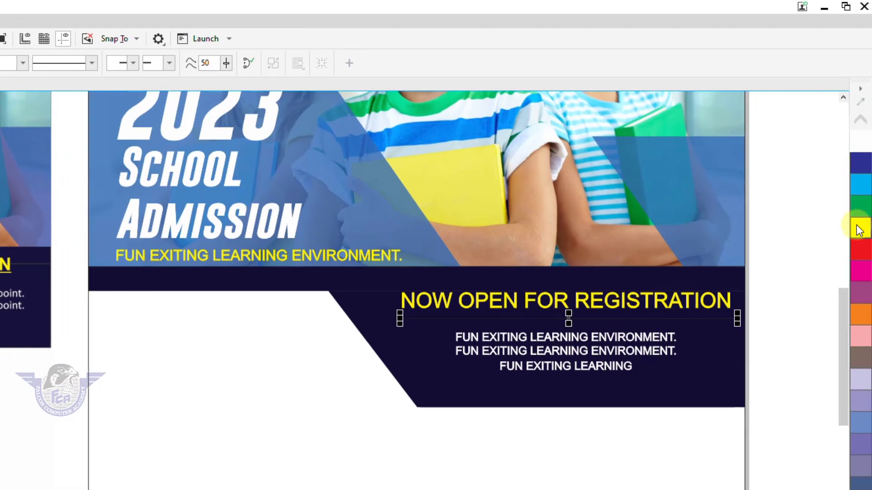
right_click(862, 231)
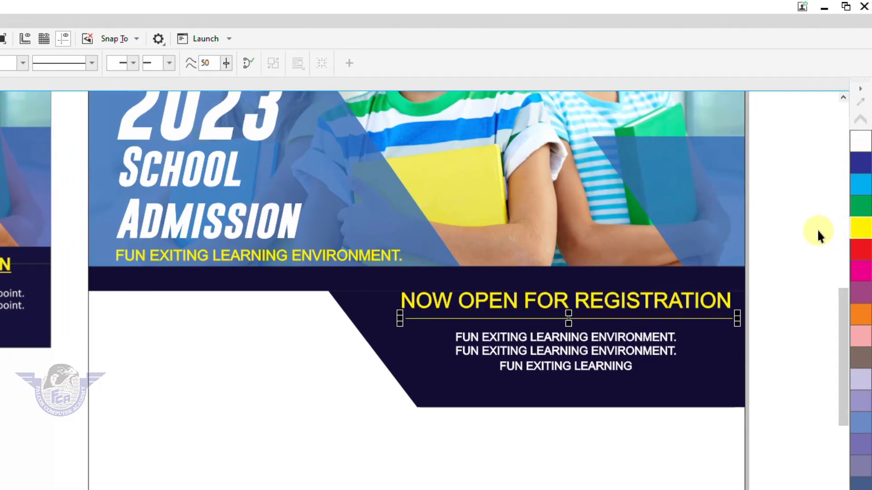
key("F12")
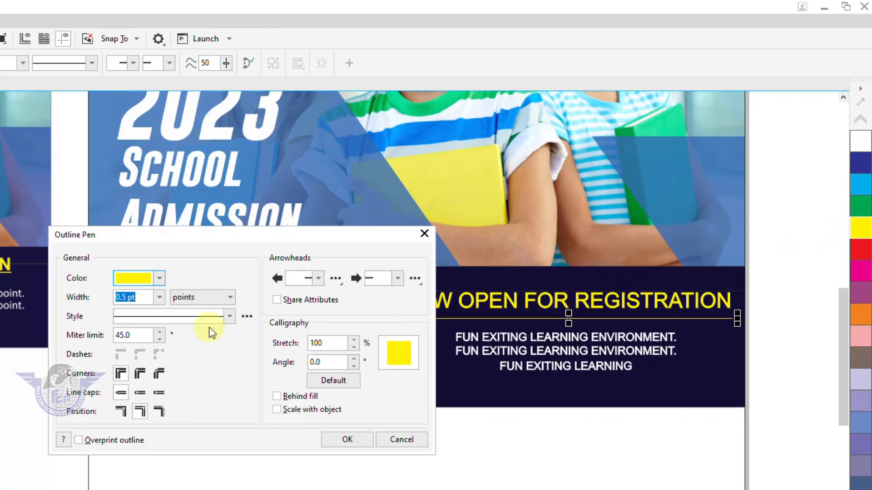
left_click(159, 298)
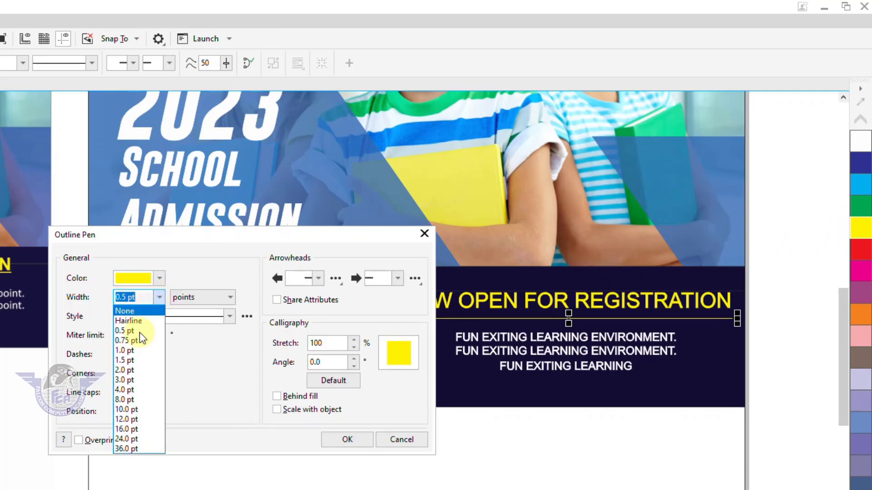
left_click(132, 360)
left_click(347, 440)
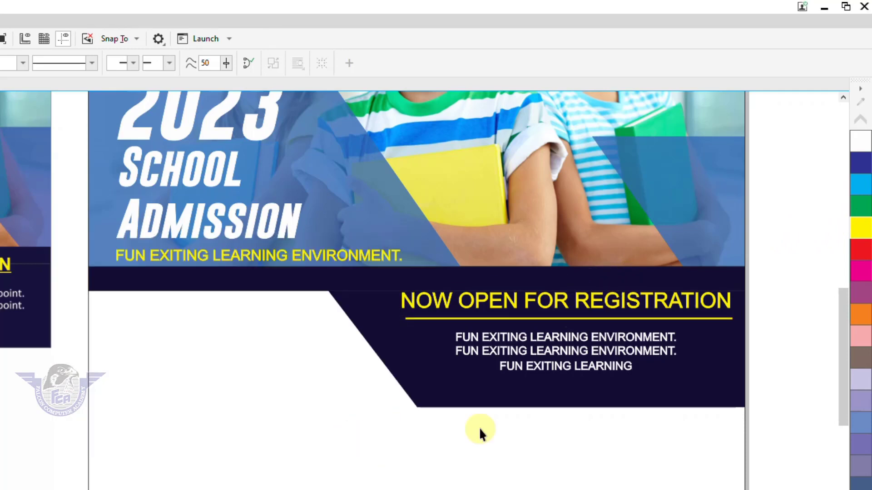
left_click(775, 375)
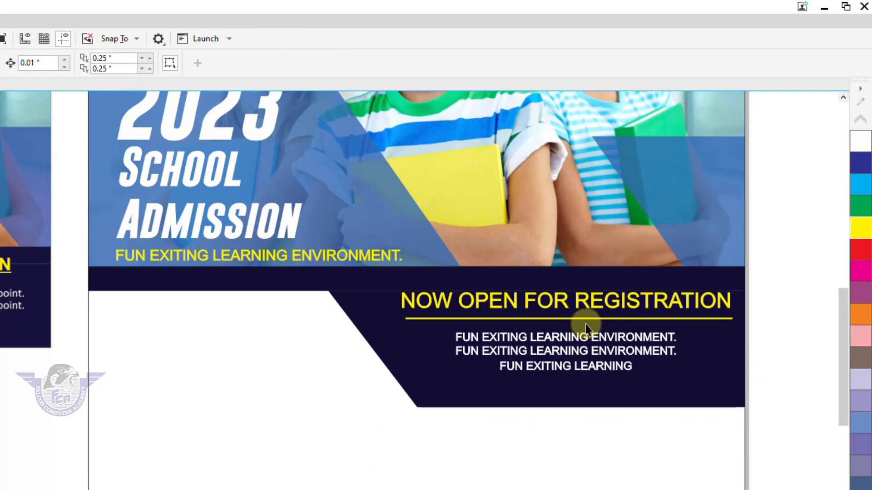
scroll(585, 325, "down", 2)
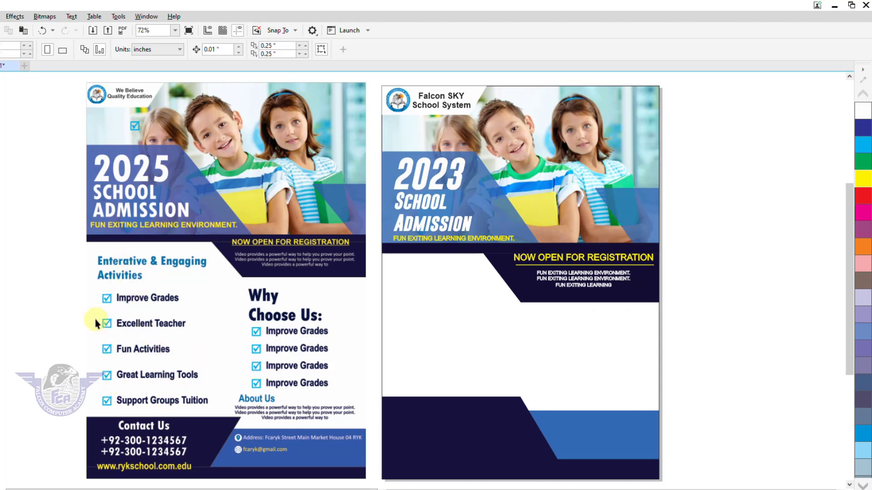
Step: Copy the yellow tagline below the registration banner, colour it blue, and zoom in on it
left_click(555, 259)
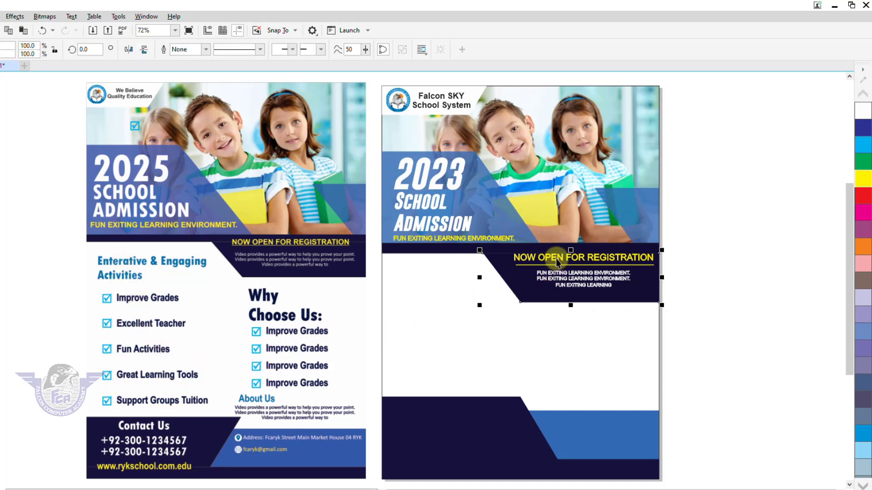
left_click(447, 238)
left_click_drag(447, 238, 439, 277)
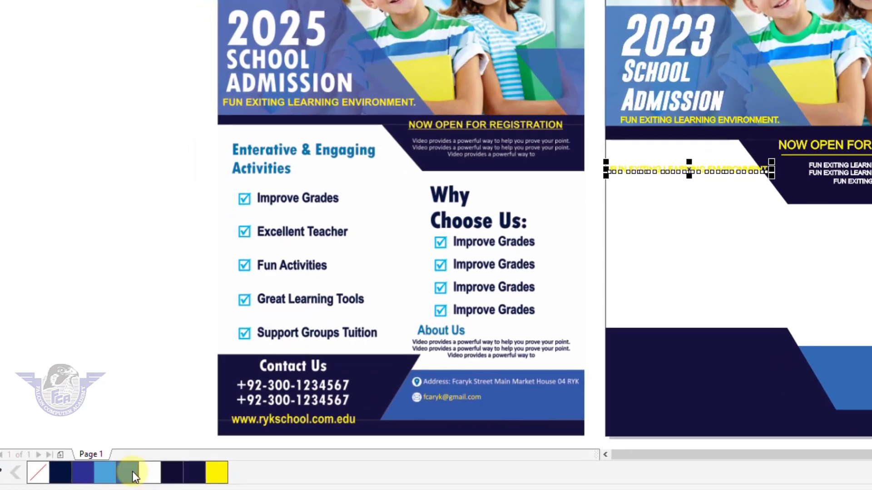
left_click(130, 473)
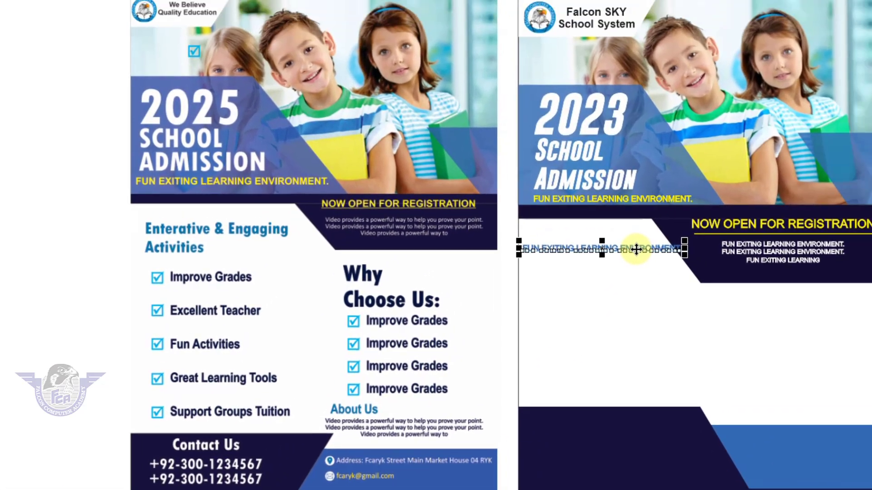
key("F2")
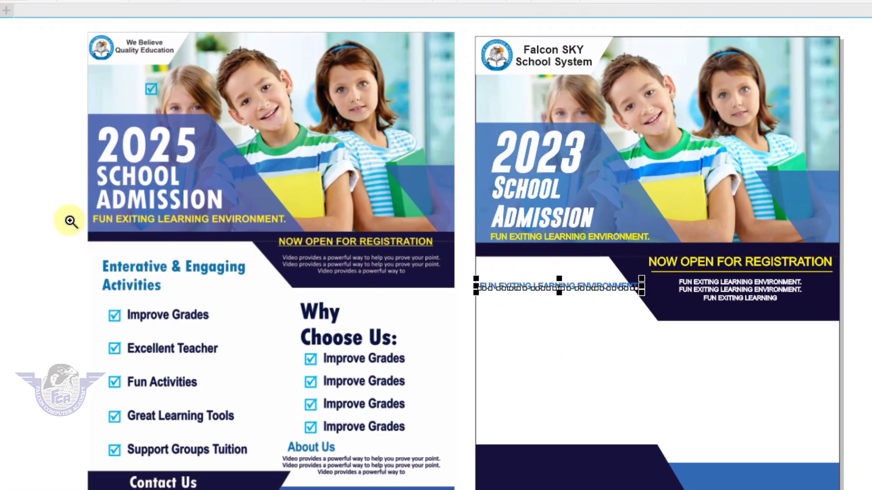
left_click_drag(70, 220, 680, 361)
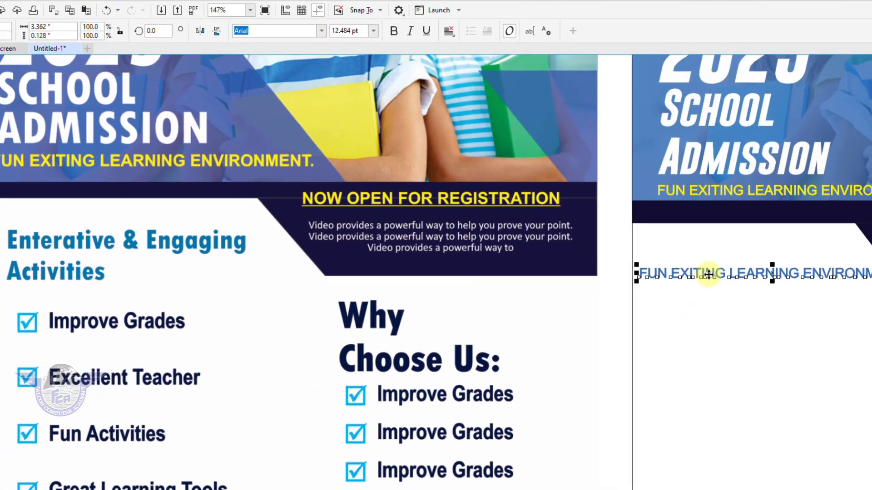
Step: Replace the copy's text with 'Extractive & Engaging Activities', correcting Enteractive from the spelling suggestions
left_click(739, 281)
key("ctrl+a")
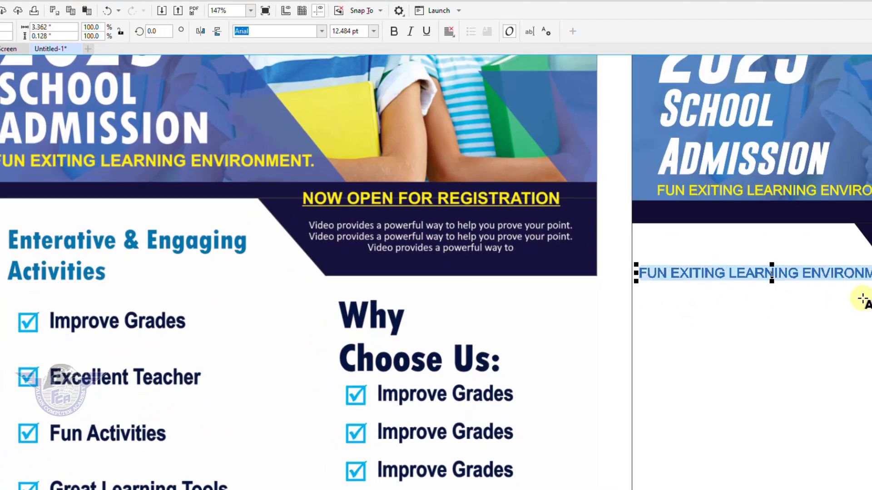
type("Ent")
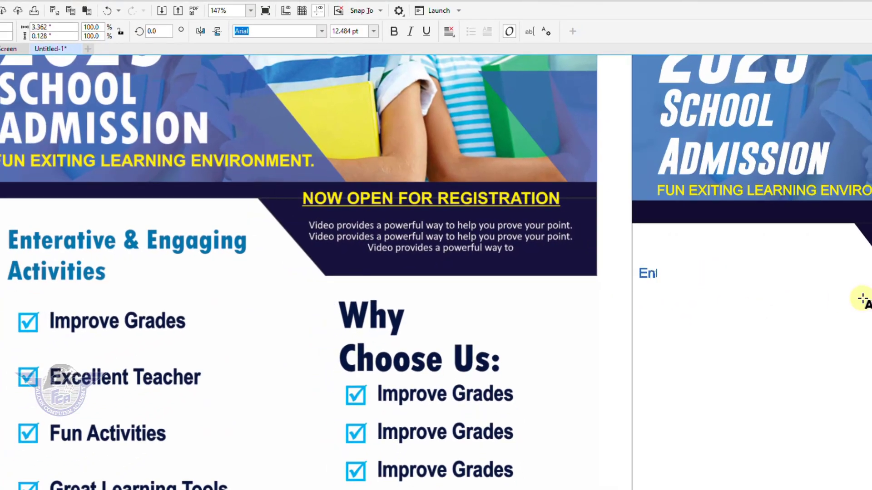
type("eractive a")
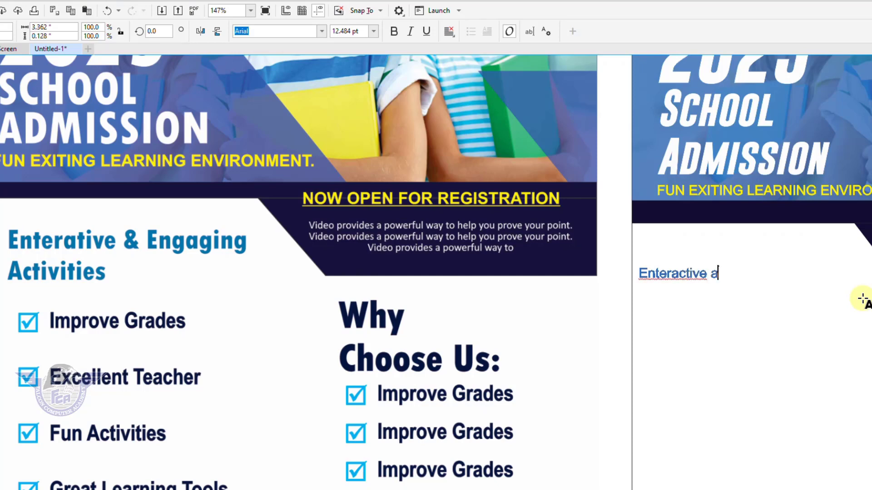
key("BackSpace")
type("& Engaging")
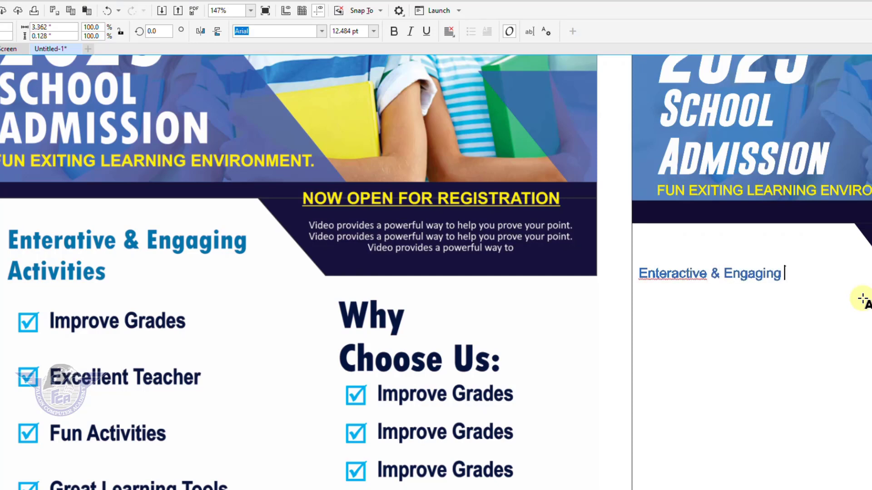
right_click(690, 273)
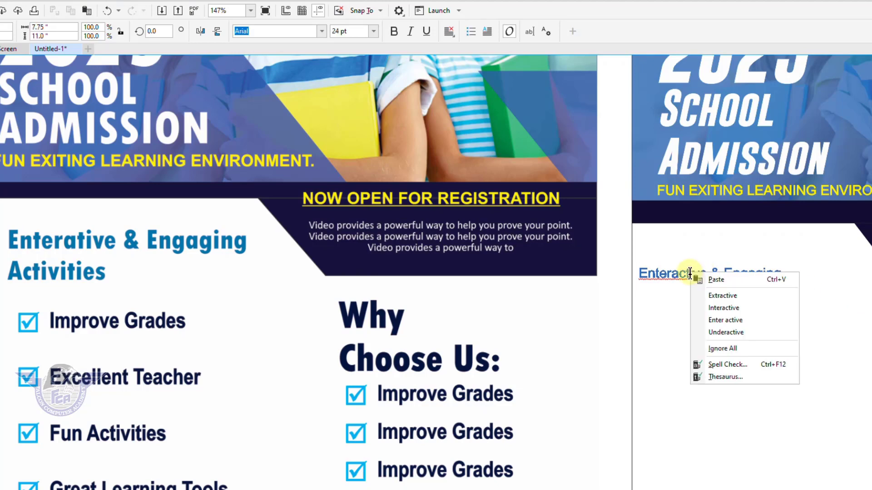
left_click(744, 298)
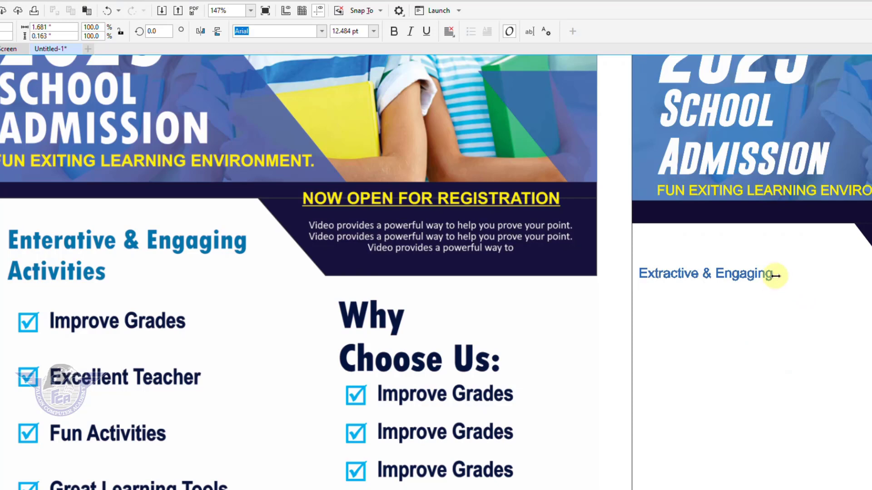
left_click(767, 278)
type("tivities")
key("ctrl+space")
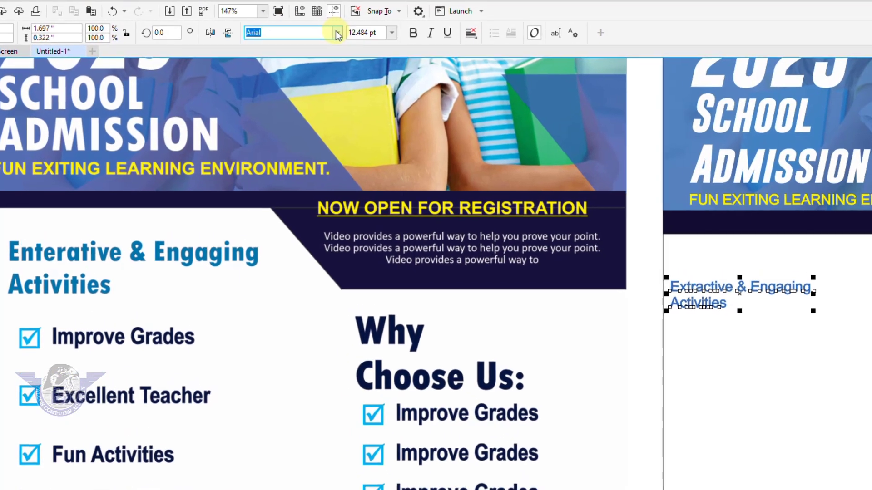
Step: Try Geometr415 Blk BT and Gobold Bold, then apply Headline One to the heading
left_click(337, 33)
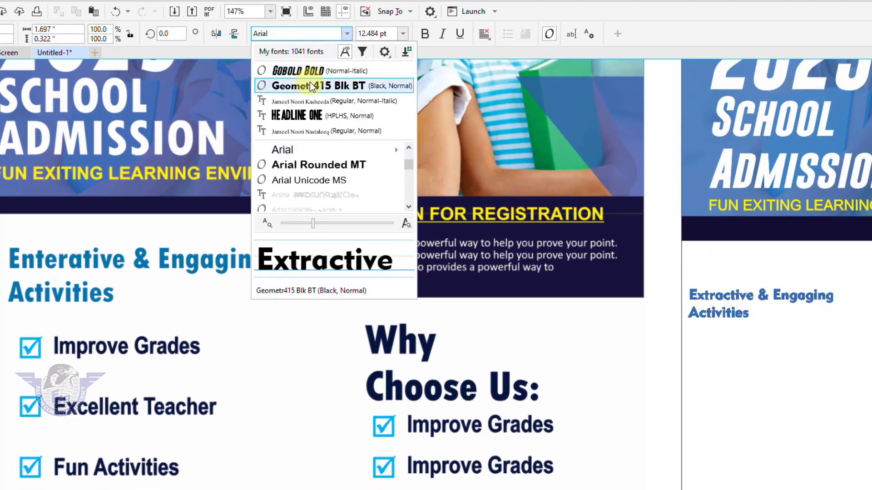
left_click(310, 85)
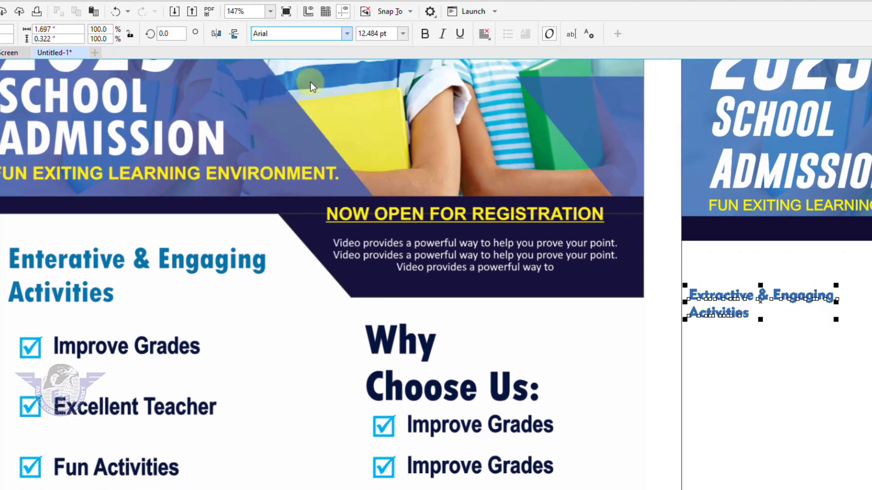
left_click(344, 37)
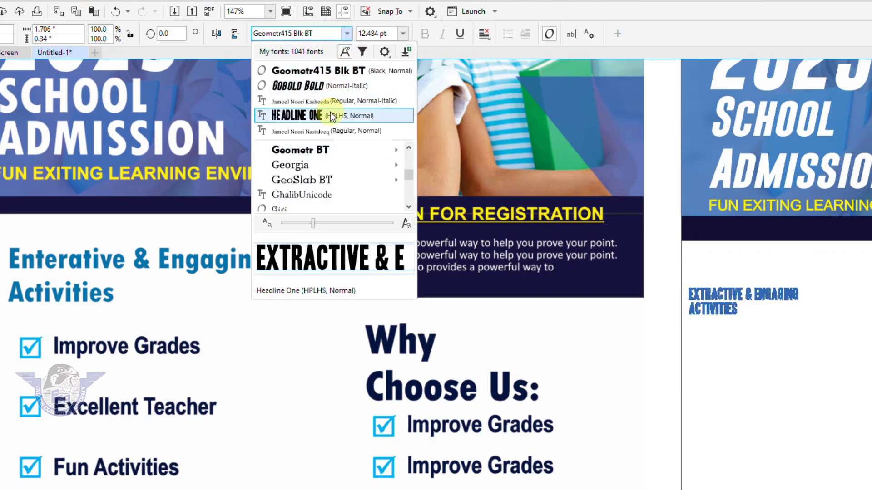
left_click(335, 89)
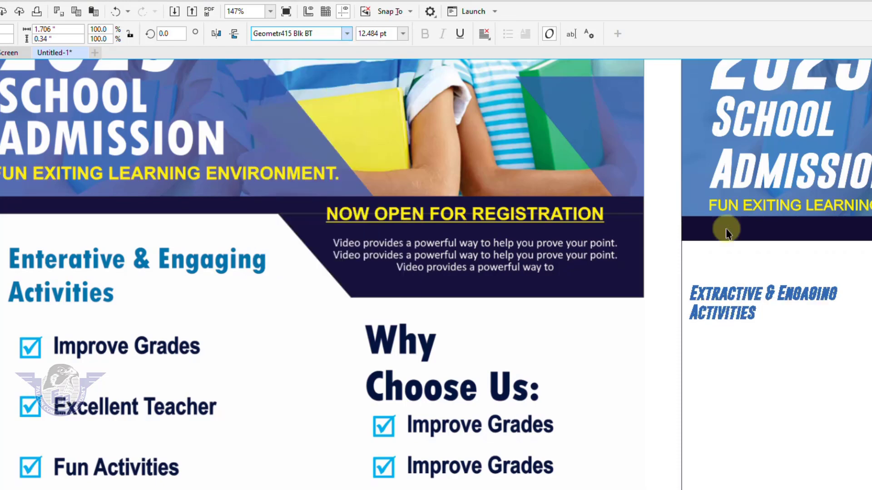
left_click(834, 292)
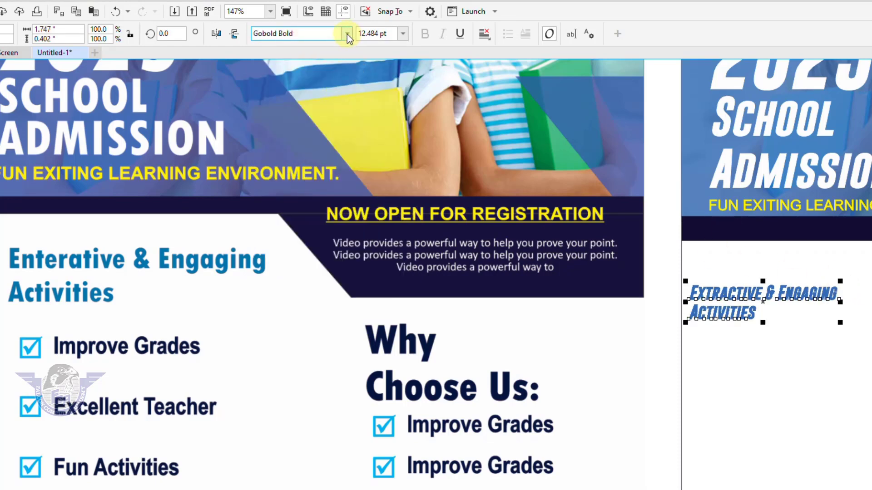
left_click(347, 34)
left_click(308, 120)
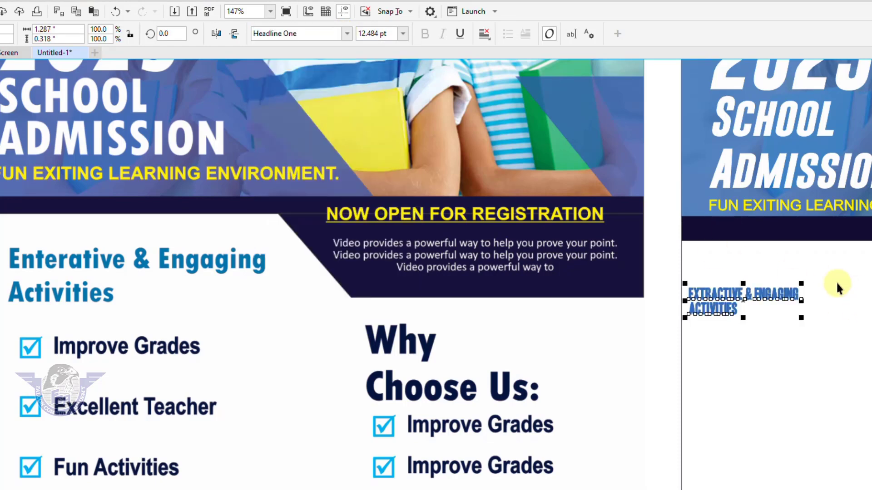
Step: Enlarge the heading to about 23.6 pt and widen the spacing between its lines
left_click_drag(804, 282, 871, 259)
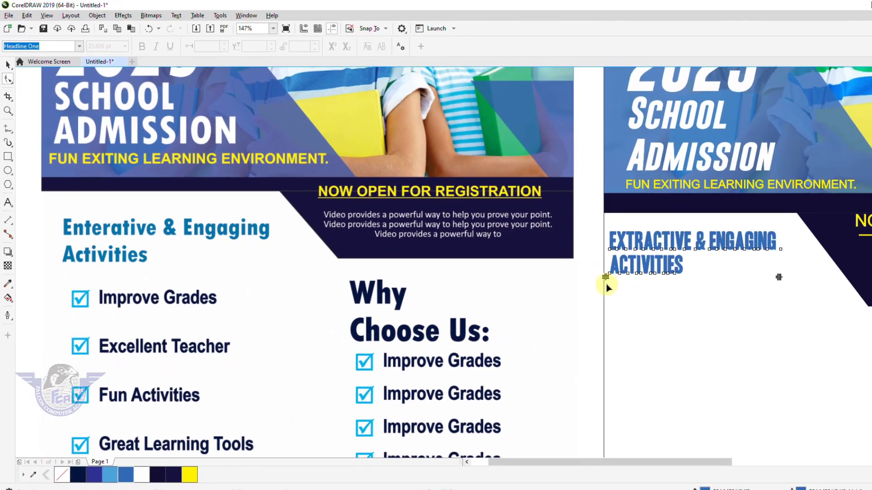
left_click_drag(605, 276, 605, 286)
key("space")
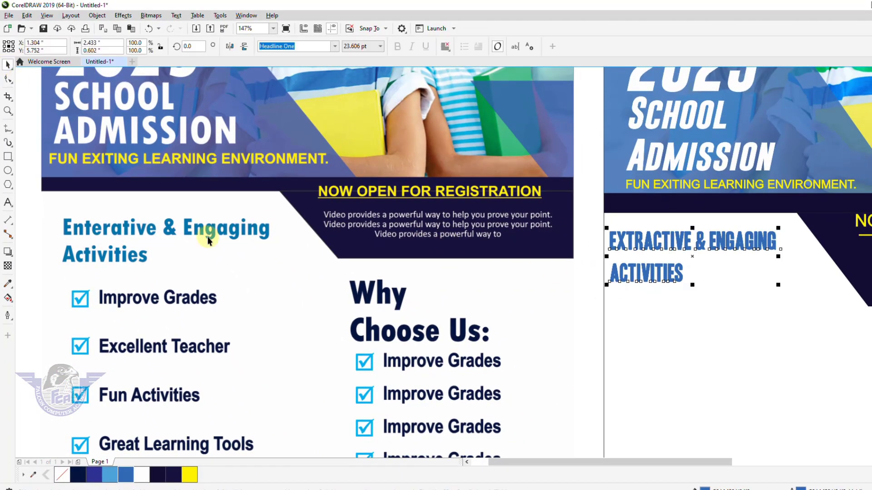
Step: Place a dark navy copy of the yellow tagline below the heading
left_click(670, 187)
left_click_drag(668, 189, 658, 321)
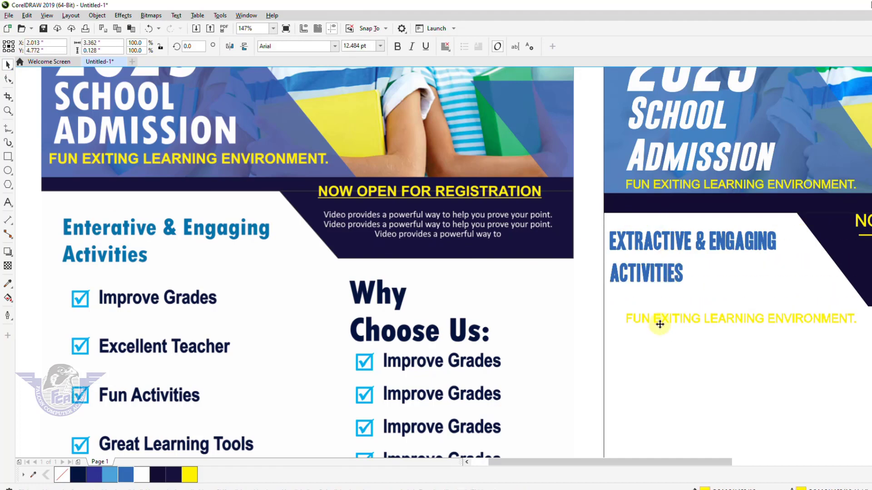
left_click(157, 478)
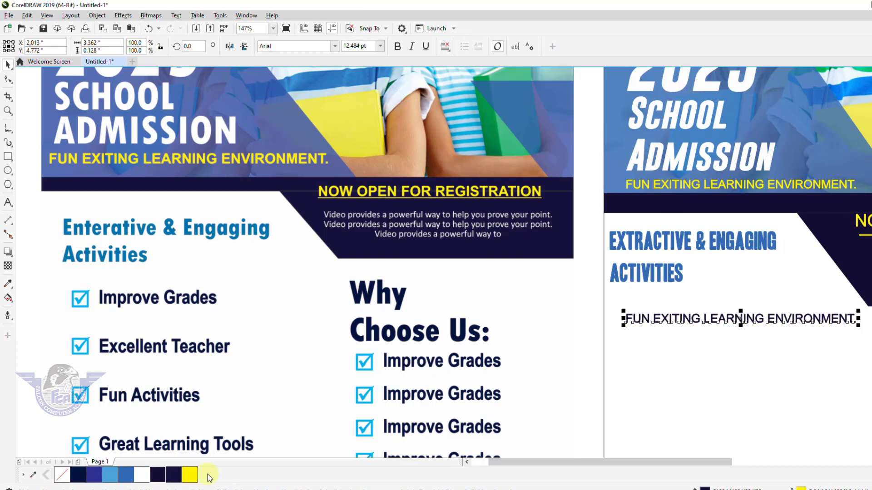
Step: Replace its text with the list Improve Grades, Excellent Teacher, Fun Activities, Great Learning
double_click(675, 319)
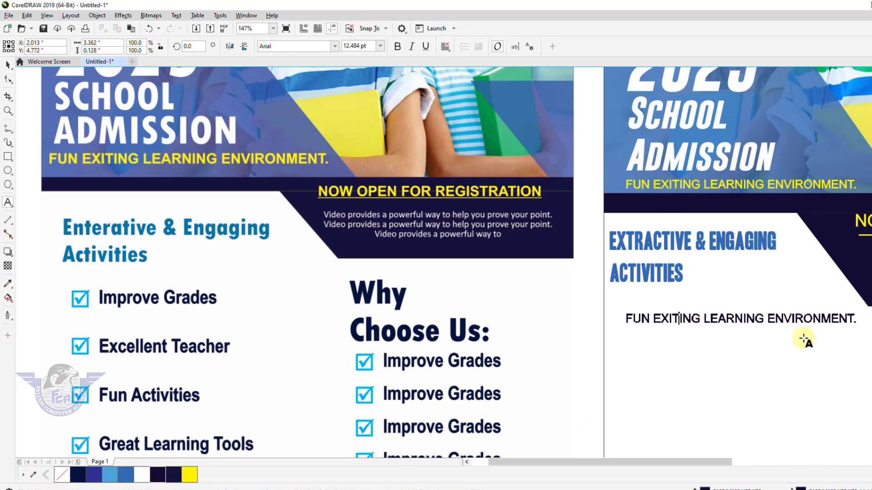
key("ctrl+a")
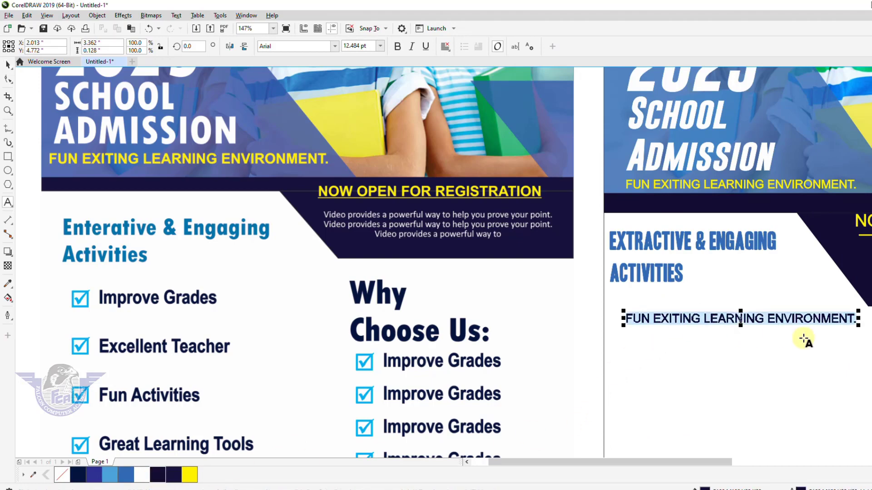
type("Impor")
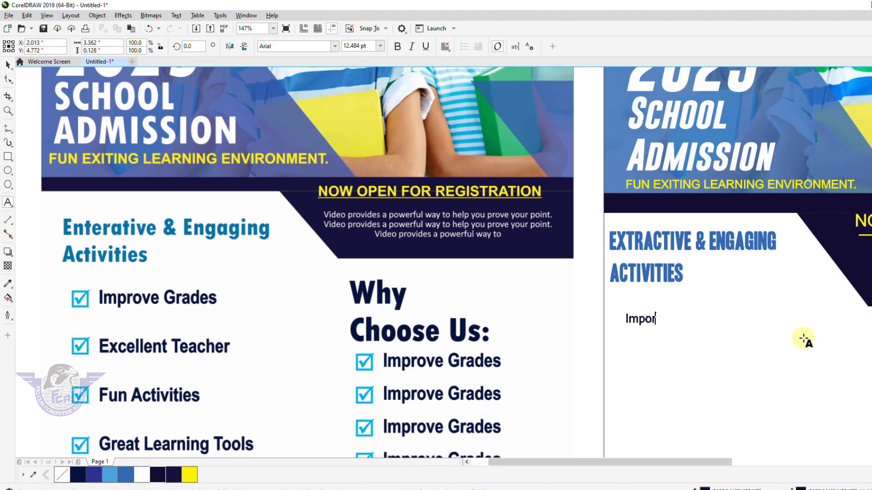
key("BackSpace")
key("BackSpace")
key("BackSpace")
key("BackSpace")
type("rove Grades ")
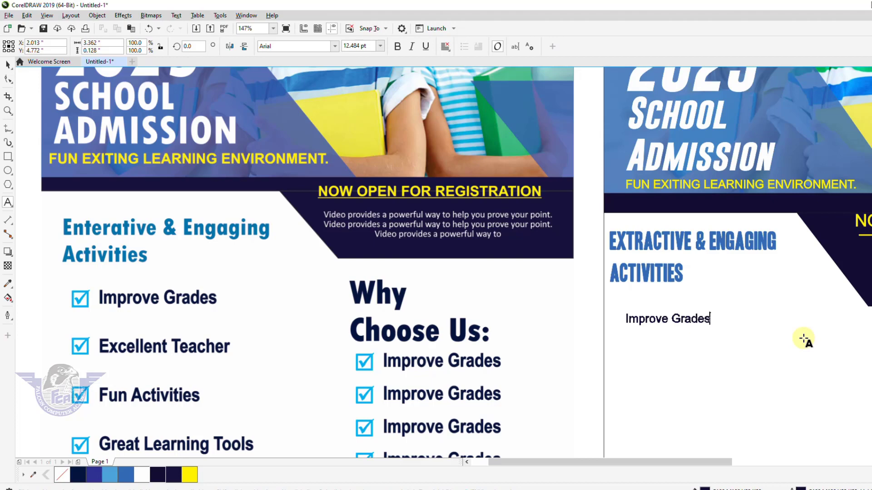
type("Excelelnt Teac")
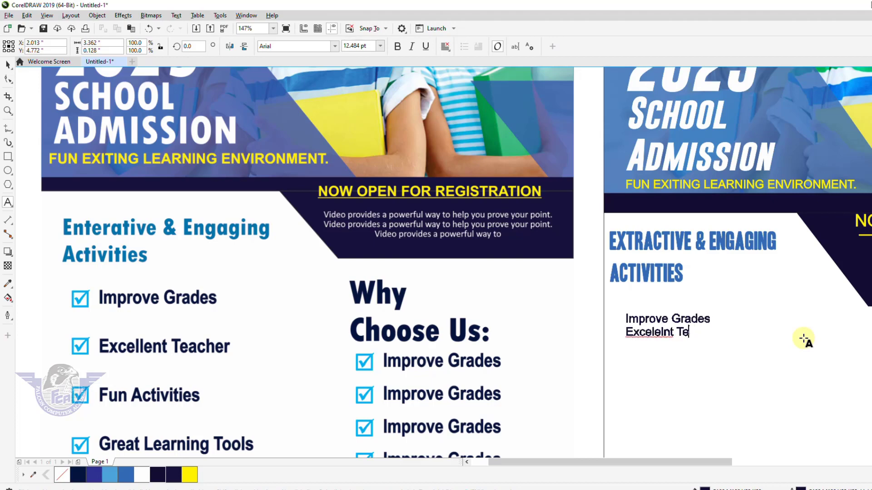
key("BackSpace")
key("BackSpace")
key("BackSpace")
key("BackSpace")
key("BackSpace")
type("Teacher")
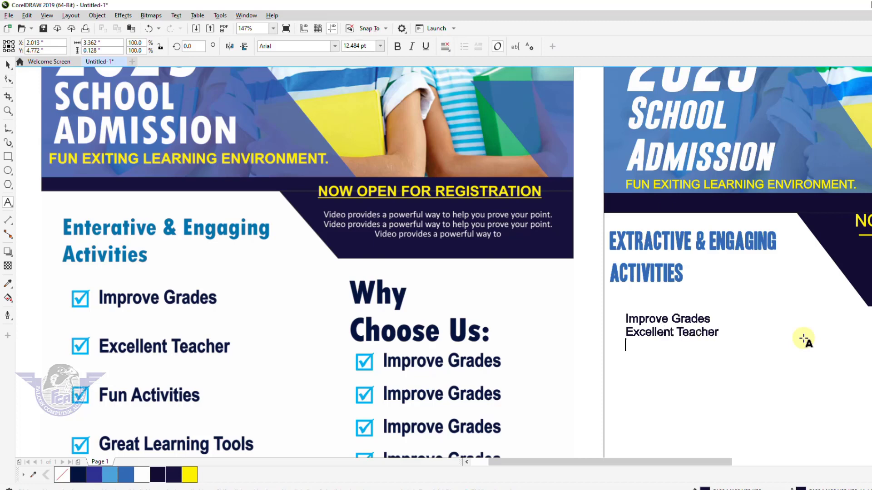
type("Fun Activities")
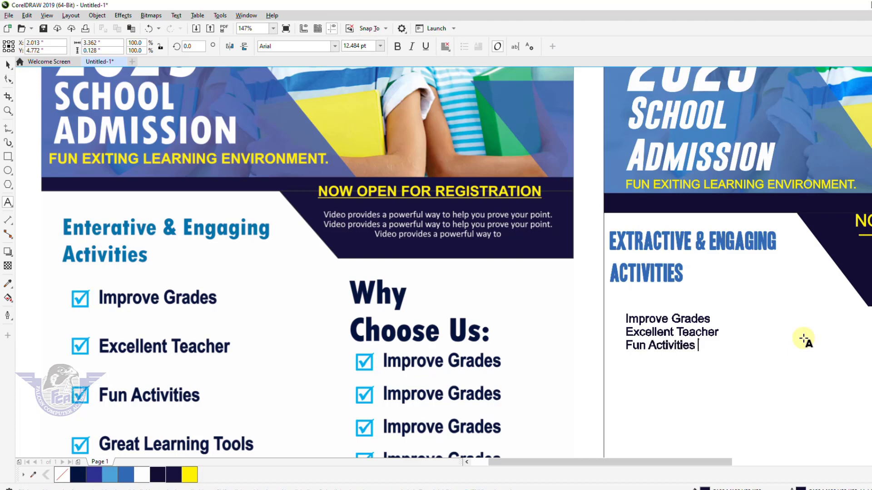
type("eate Learning")
key("BackSpace")
key("BackSpace")
key("BackSpace")
key("BackSpace")
key("BackSpace")
key("BackSpace")
key("BackSpace")
key("BackSpace")
key("BackSpace")
key("BackSpace")
type("Learnin")
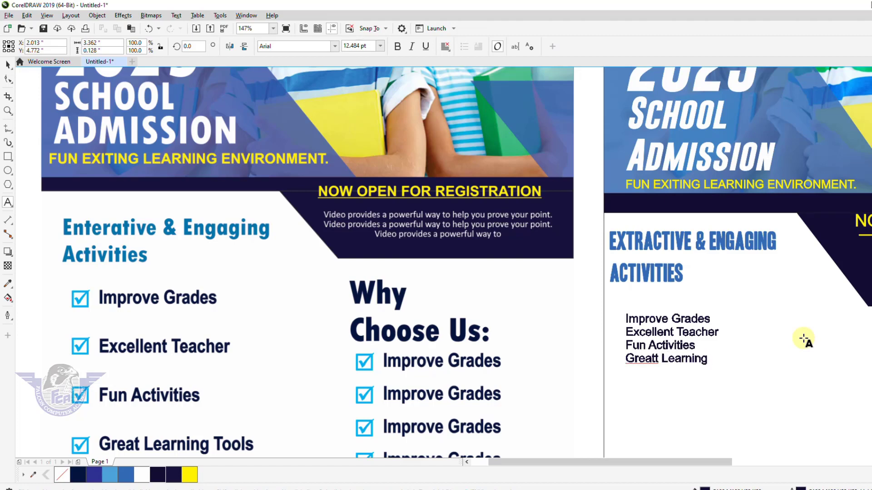
key("Escape")
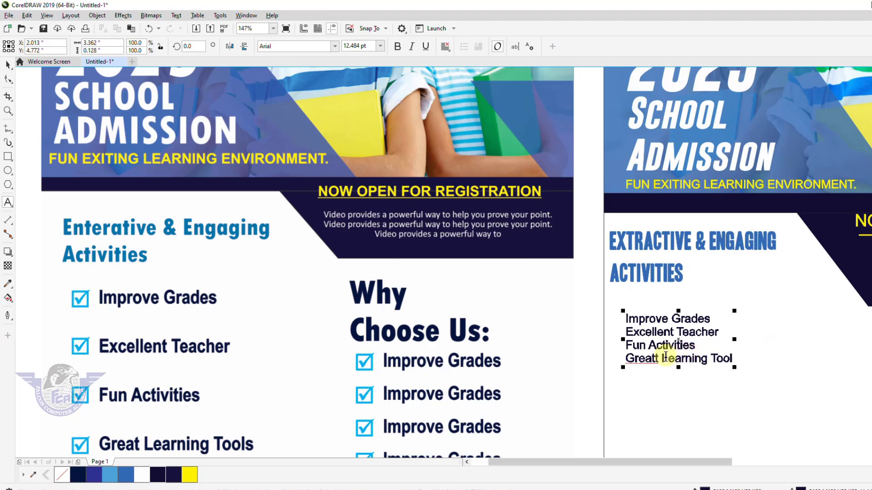
Step: Complete the last item as 'Great Learning Tools' and fix the Greatt typo
type("g Tools")
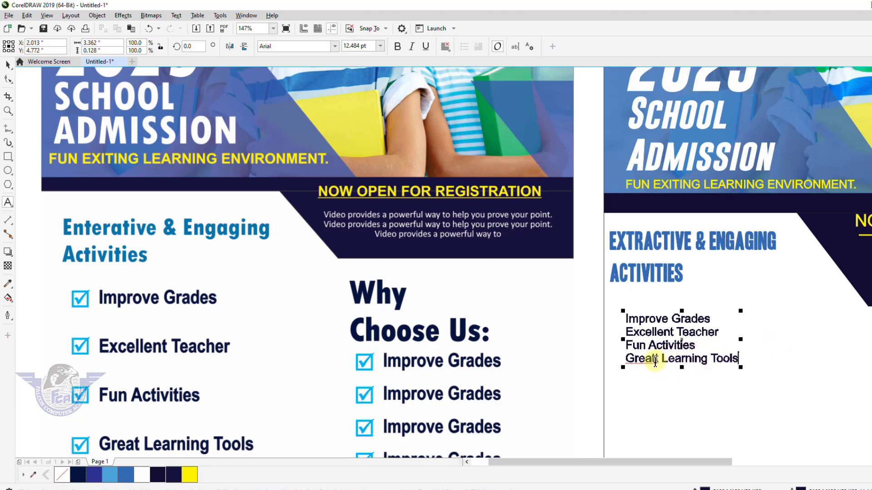
left_click(743, 383)
key("BackSpace")
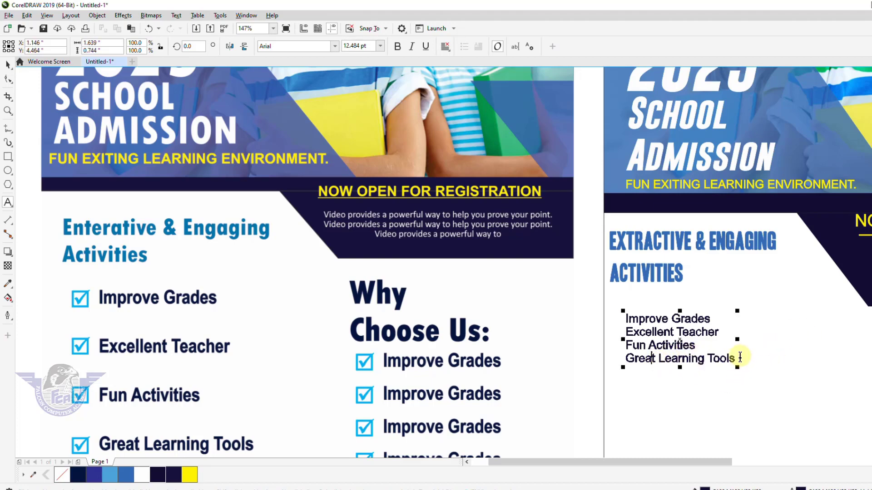
key("Return")
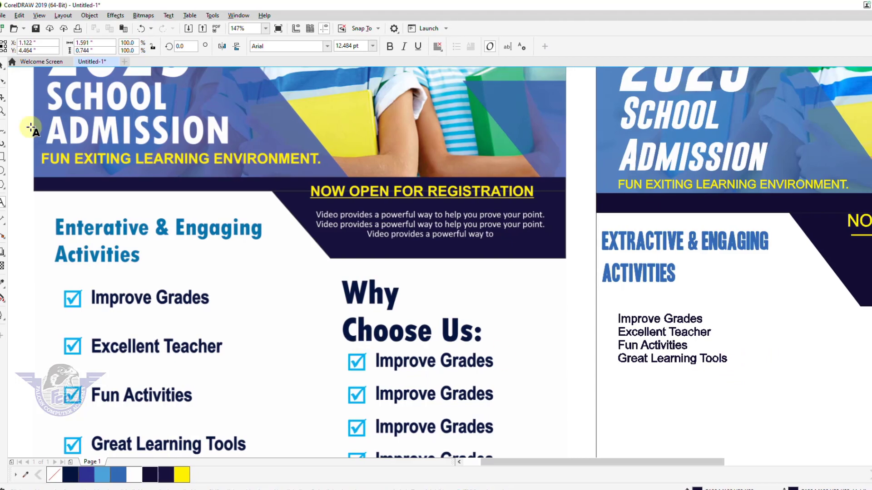
left_click(8, 64)
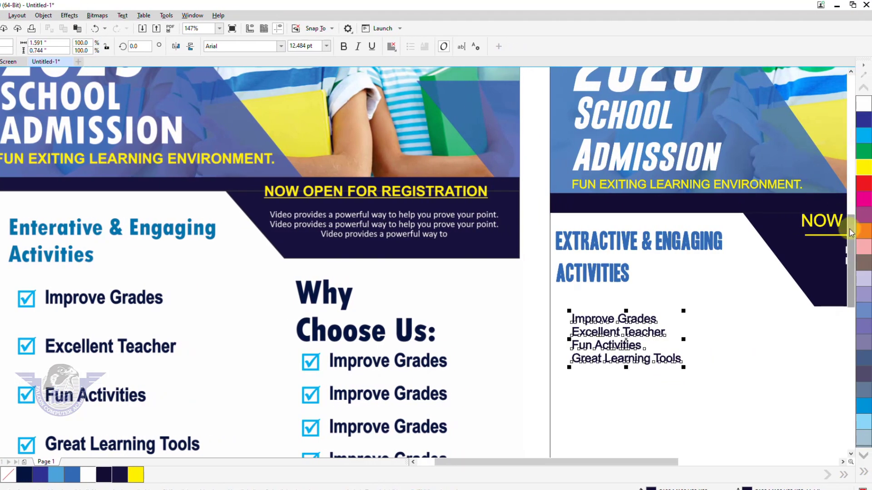
left_click_drag(850, 230, 849, 255)
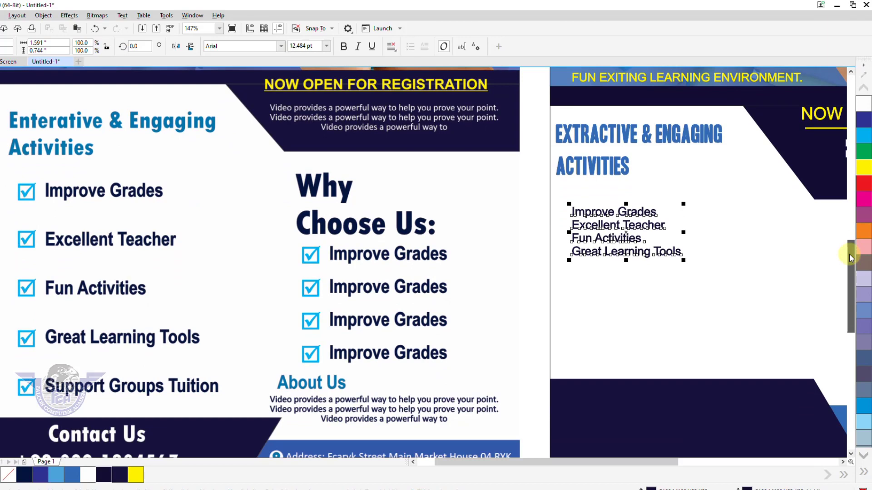
double_click(678, 251)
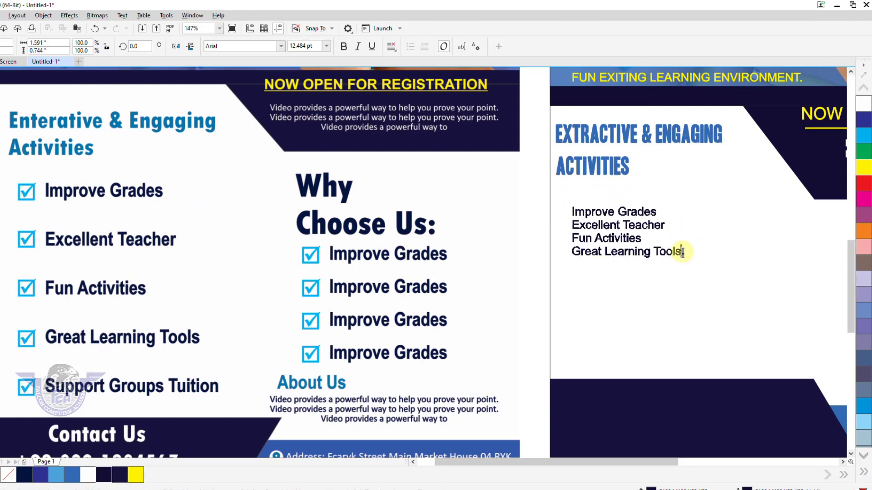
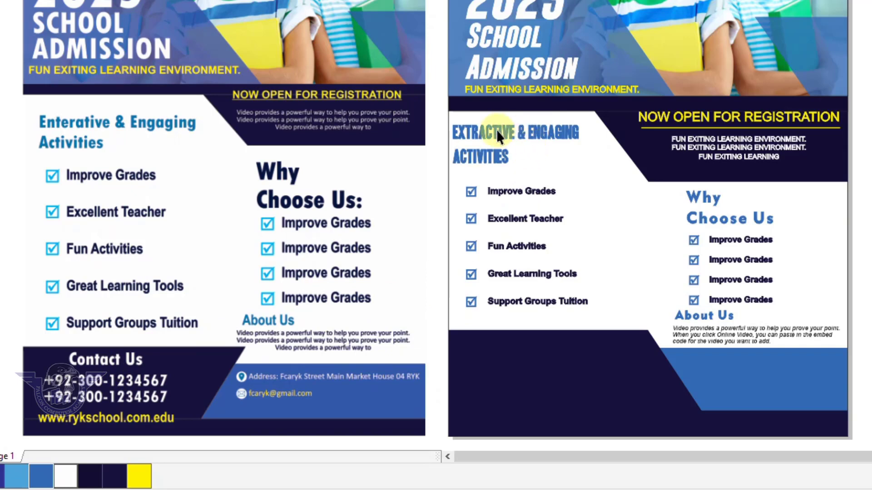
Step: Drag a copy of the EXTRACTIVE & ENGAGING ACTIVITIES heading down into the dark lower panel
left_click_drag(497, 129, 506, 359)
Step: Make the copied heading's fill and outline white, then retype it as CONTACT US
left_click(871, 210)
right_click(871, 210)
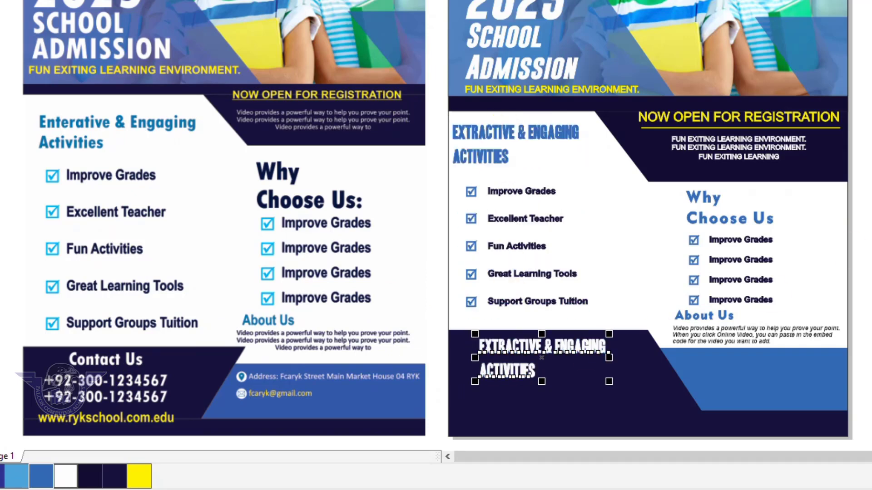
key("F2")
left_click_drag(10, 307, 793, 385)
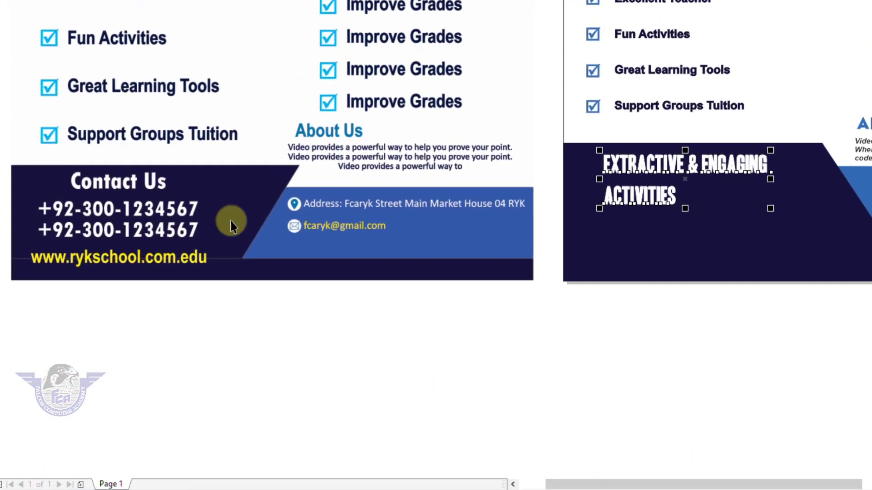
double_click(652, 210)
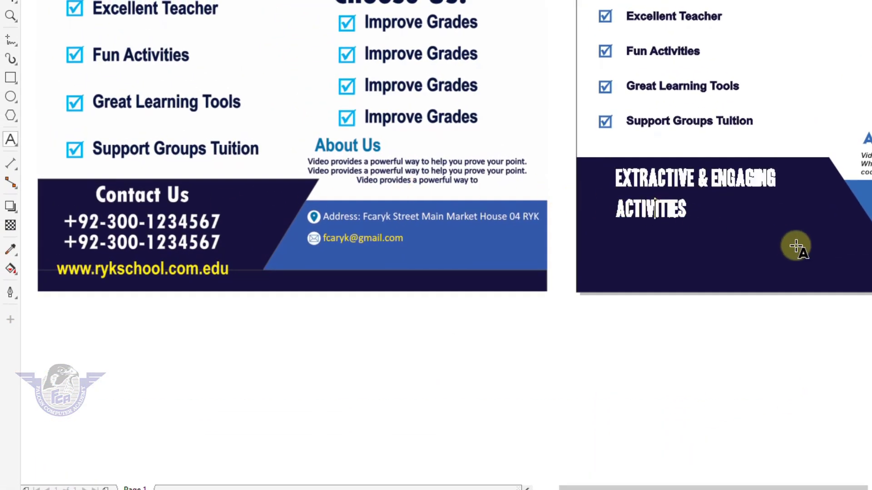
key("ctrl+a")
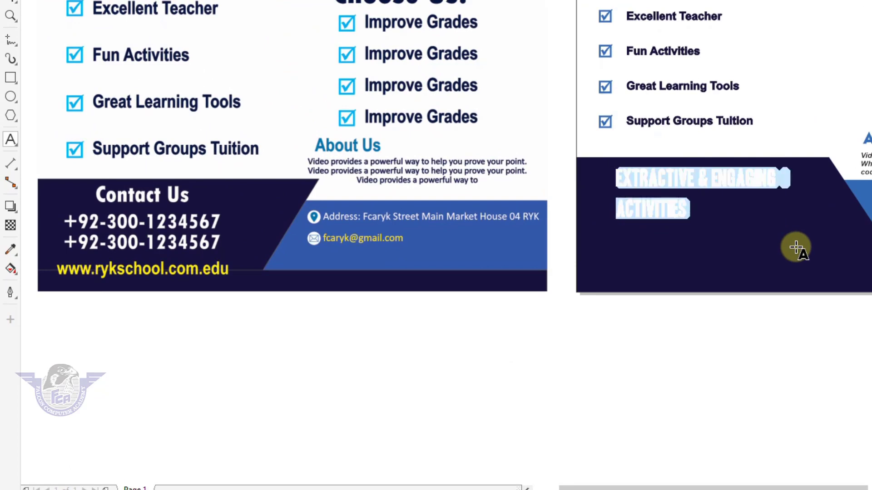
type("CONTACT")
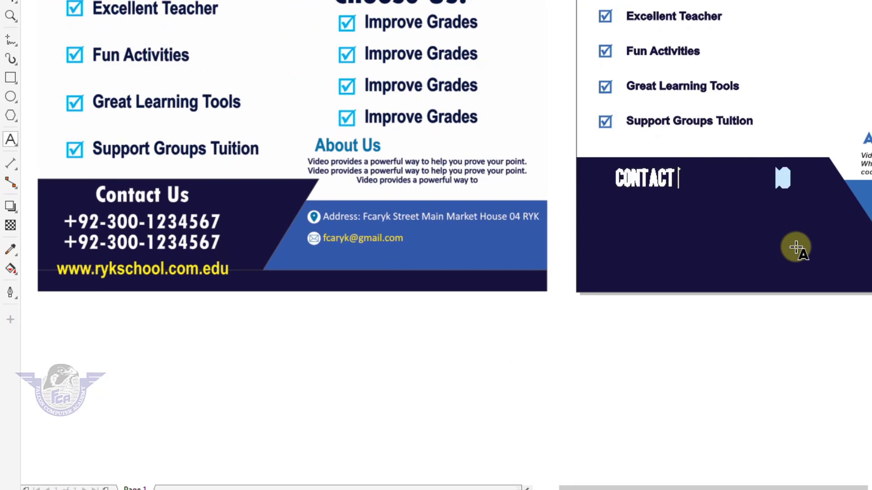
type(" US")
Step: Set CONTACT US in Geometr415 Blk BT and place a duplicate just below it
scroll(796, 248, "down", 3)
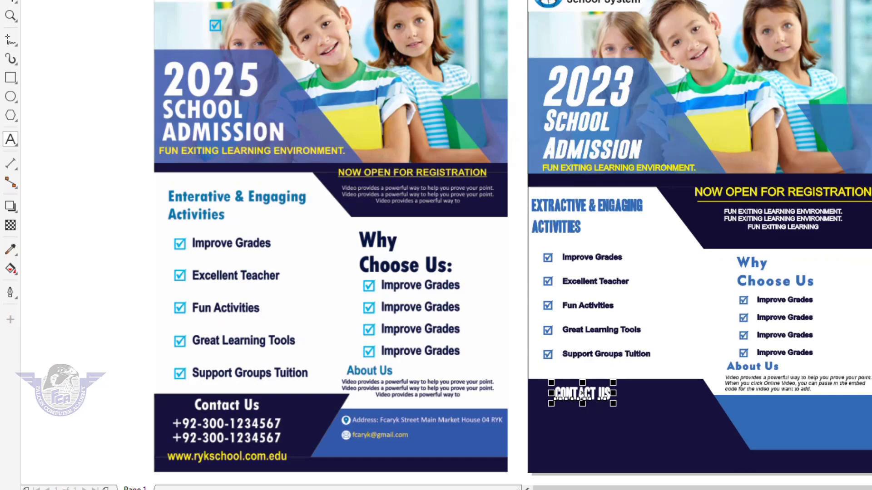
left_click(434, 15)
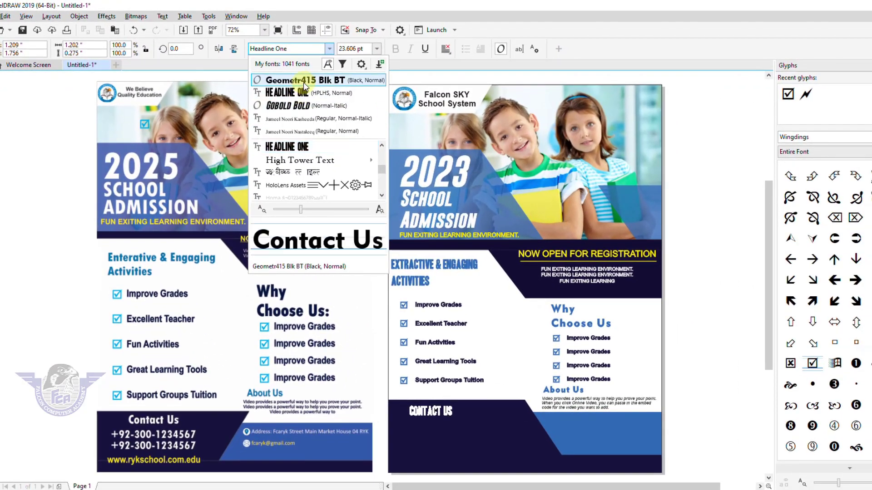
left_click(313, 82)
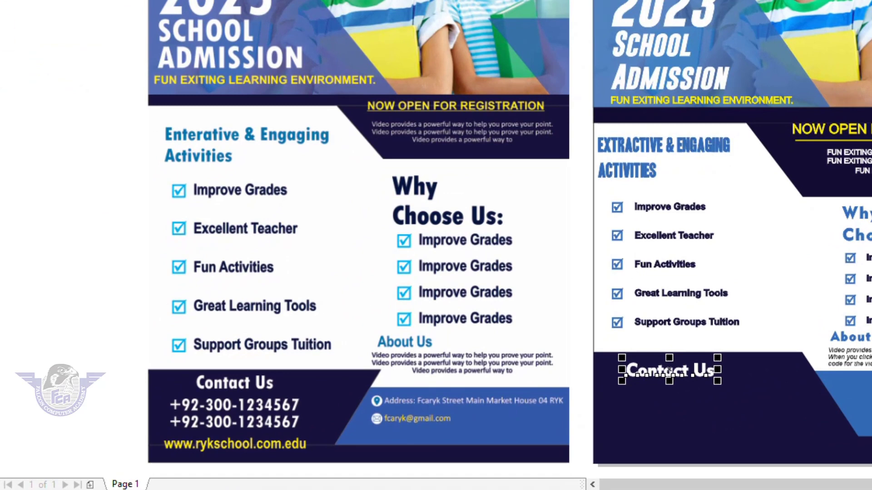
left_click_drag(670, 370, 668, 397)
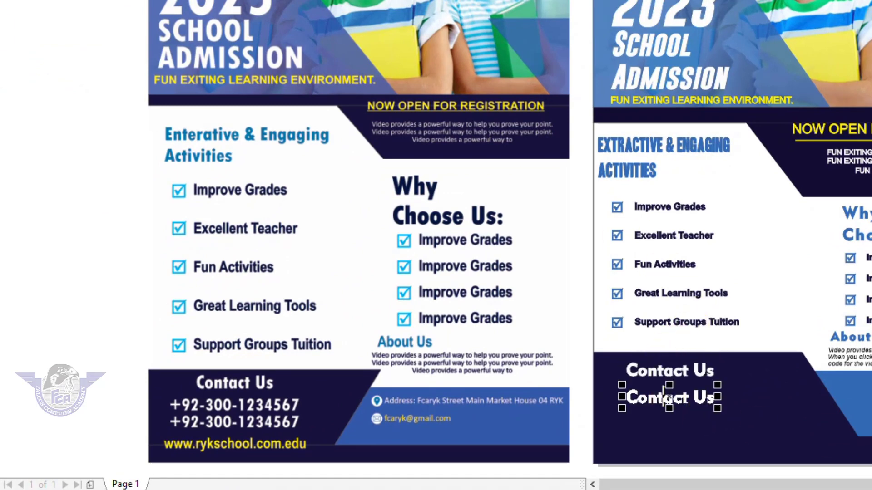
left_click_drag(571, 336, 861, 467)
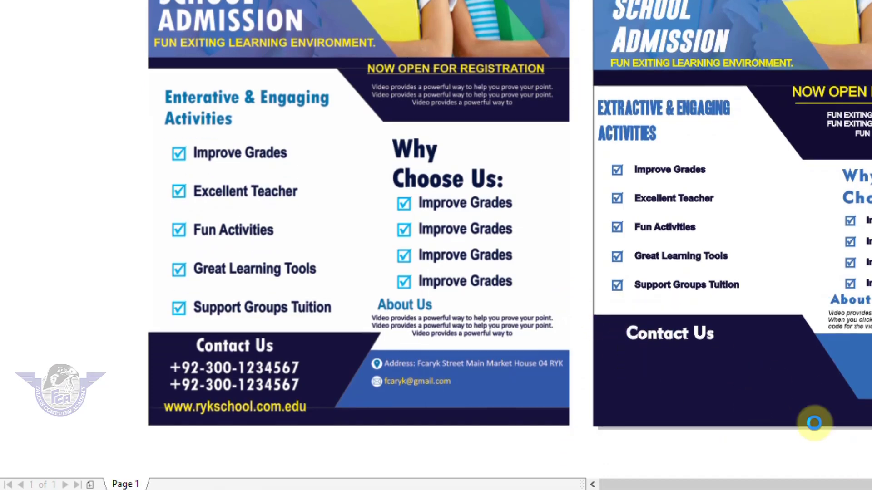
left_click(462, 74)
key("ctrl+a")
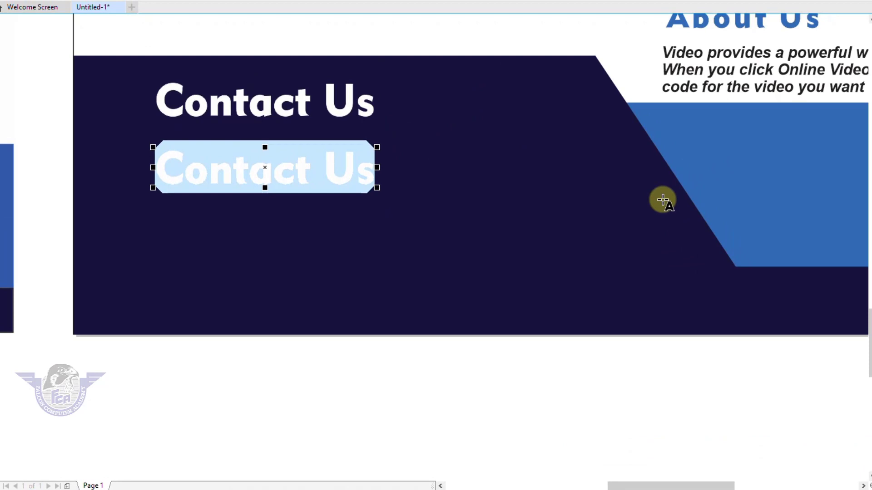
key("Delete")
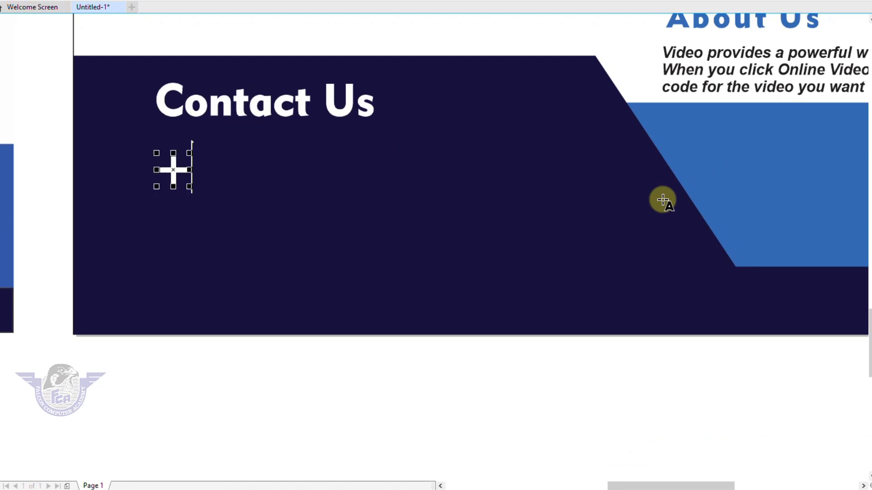
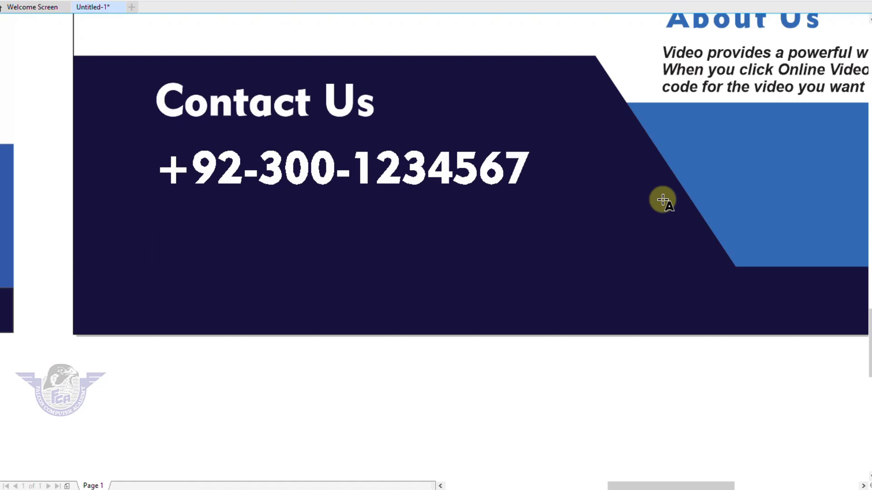
key("Return")
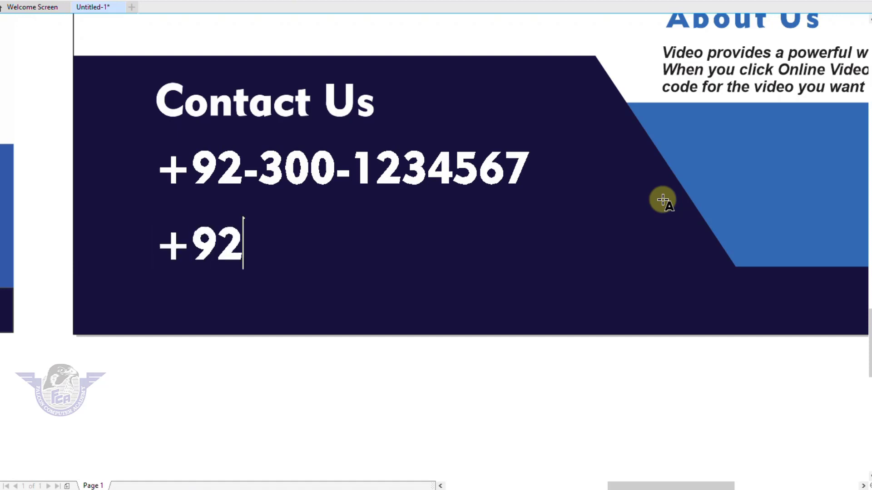
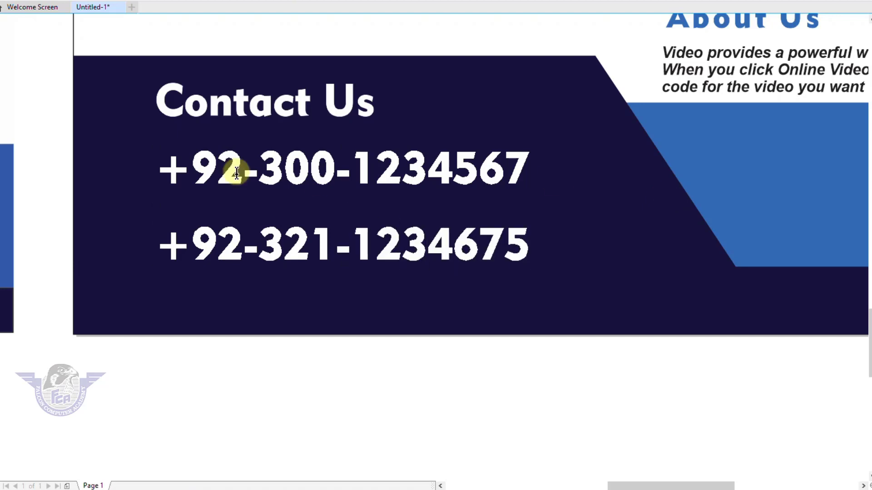
Step: Centre the phone numbers under Contact Us and reposition the block in the dark panel
left_click(75, 16)
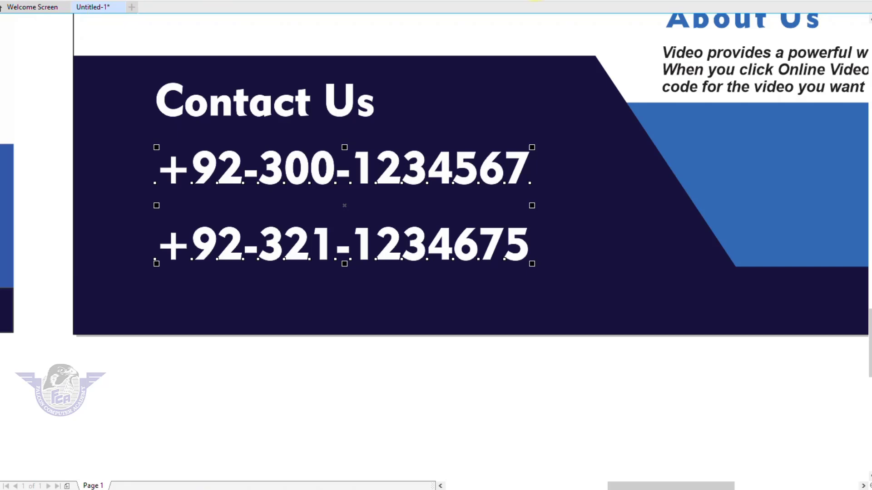
left_click(336, 117, "shift")
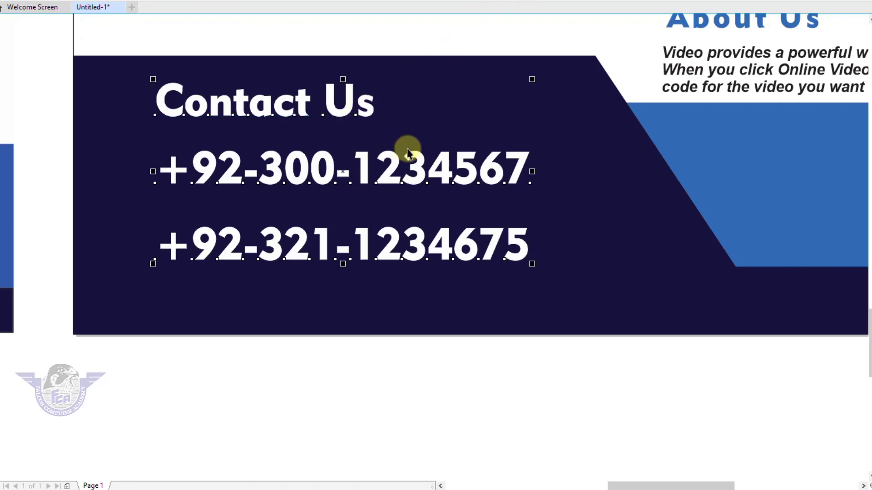
key("c")
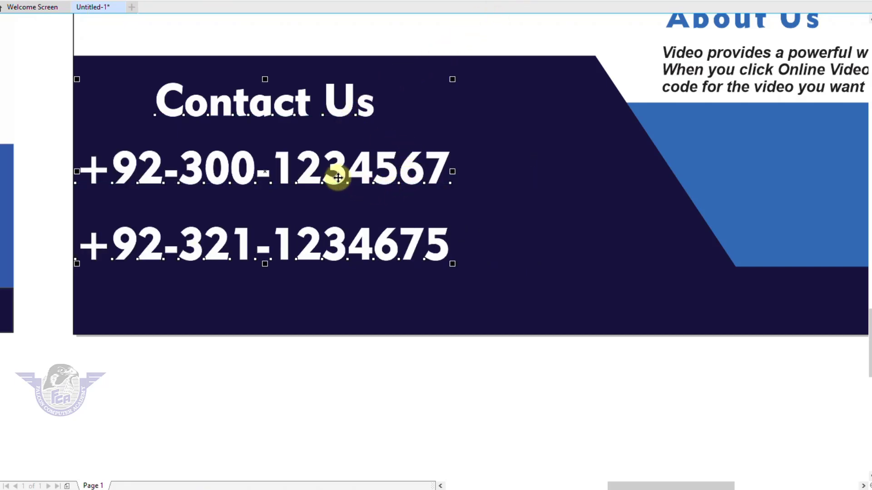
left_click_drag(344, 176, 375, 169)
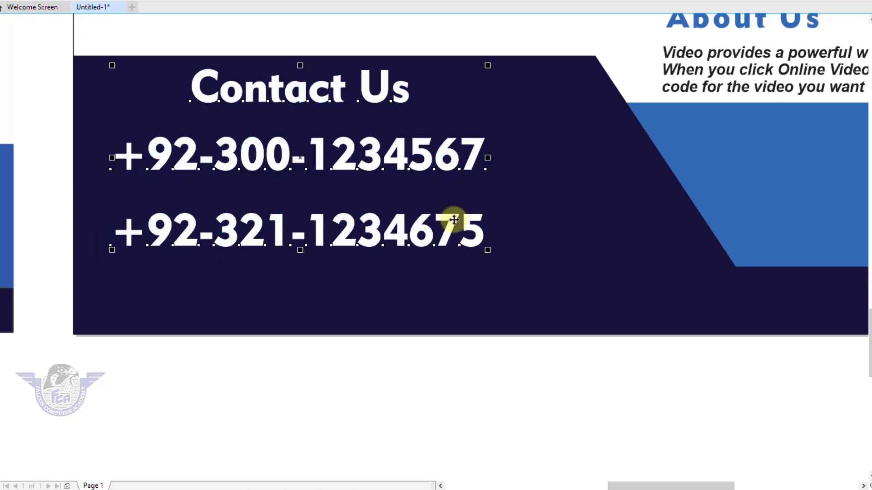
scroll(454, 220, "down", 2)
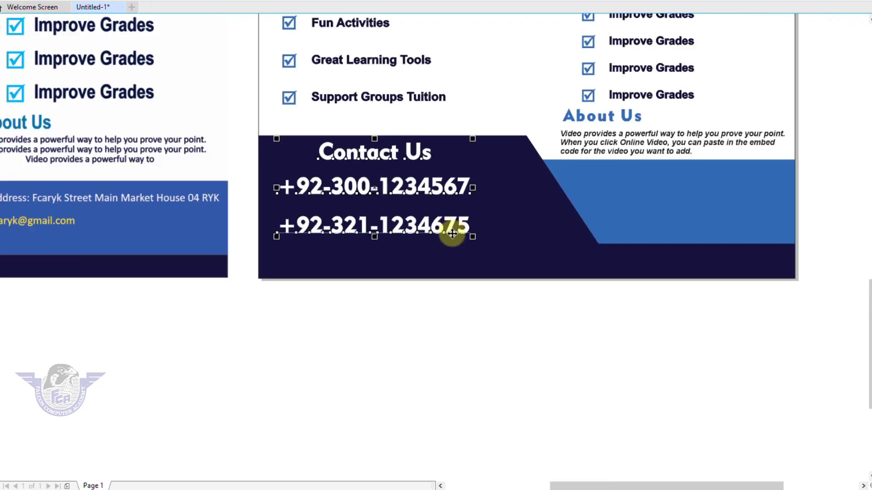
Step: Drop a copy of the About Us paragraph into the dark band and colour it yellow
key("F4")
key("F2")
left_click_drag(403, 384, 747, 483)
left_click_drag(608, 93, 223, 268)
right_click(223, 268)
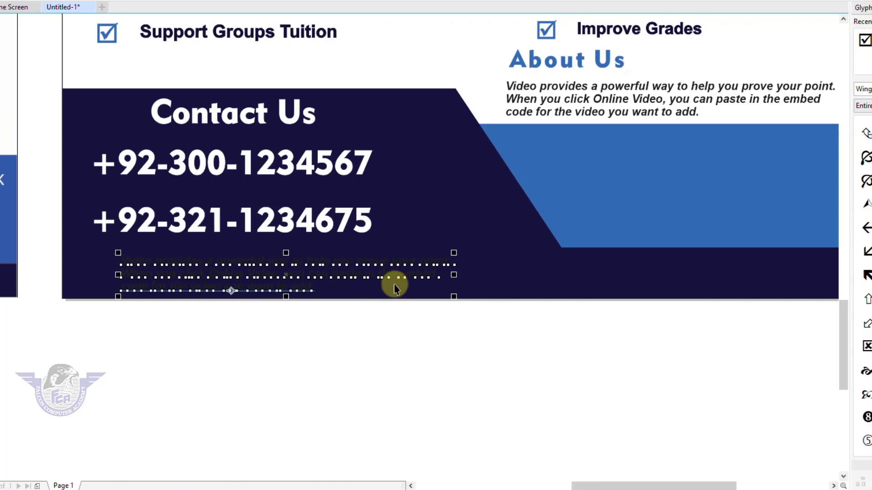
left_click(860, 348)
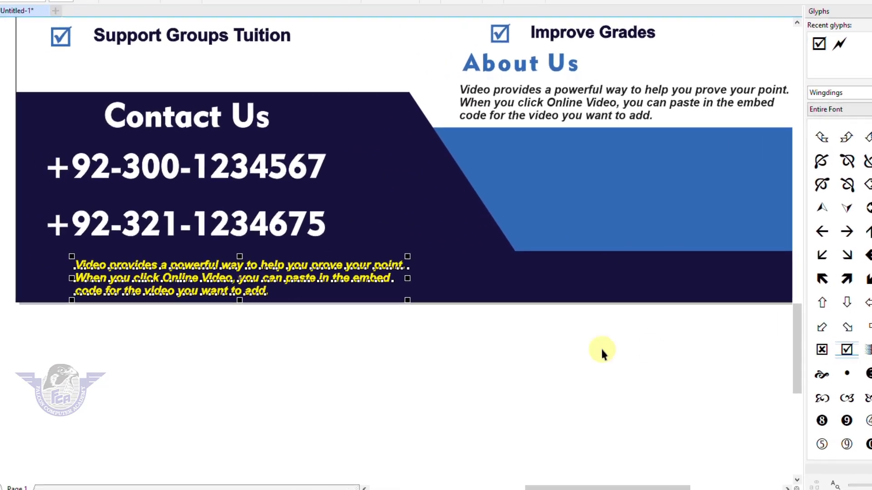
double_click(345, 281)
key("ctrl+a")
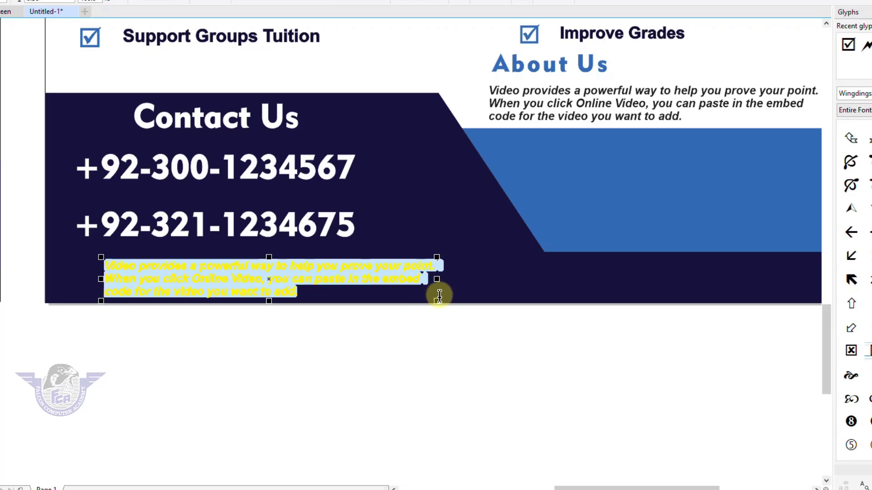
type("www.skyfalconryk.com")
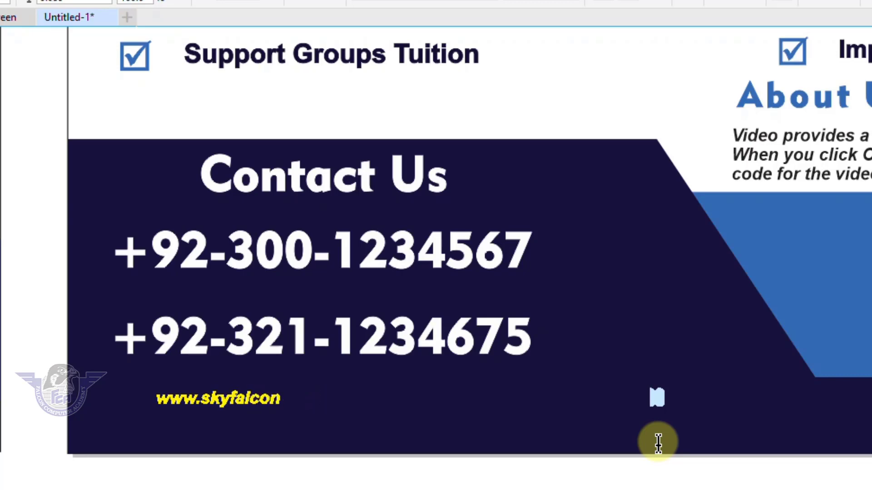
left_click(10, 91)
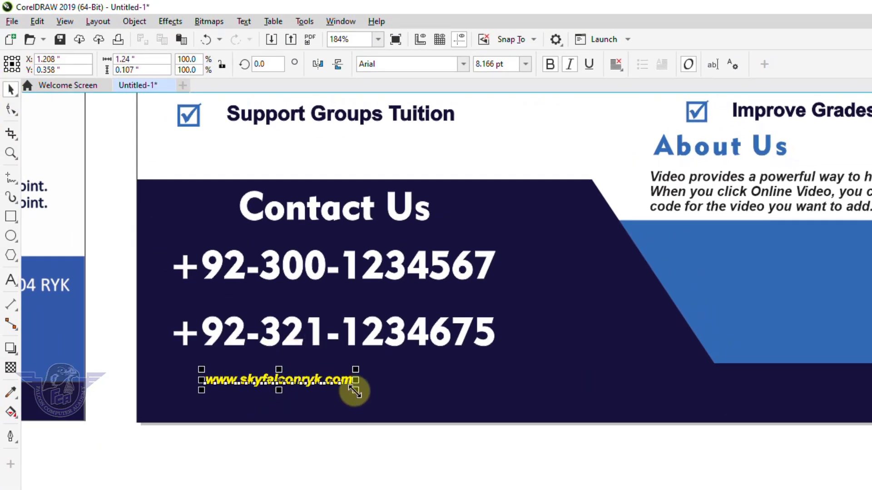
left_click_drag(356, 390, 374, 393)
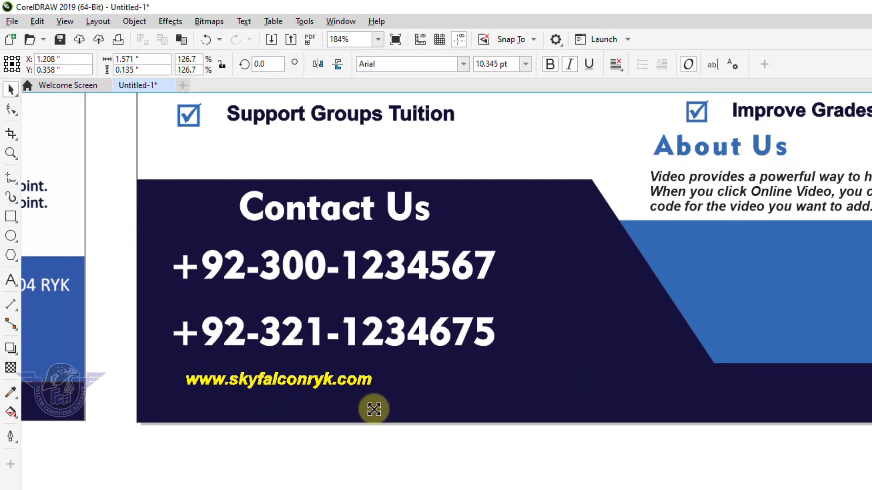
left_click(350, 338, "shift")
key("c")
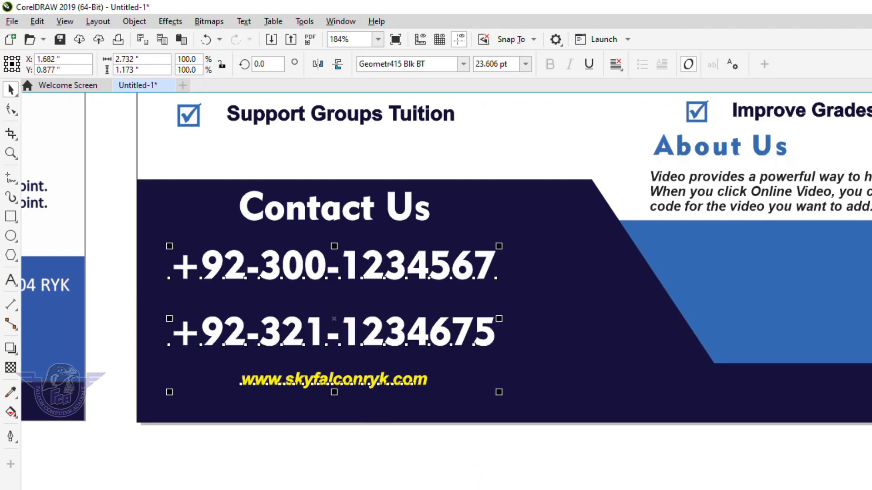
left_click(445, 477)
Step: Pull a copy of the website line out to the right of the Contact Us area
key("F4")
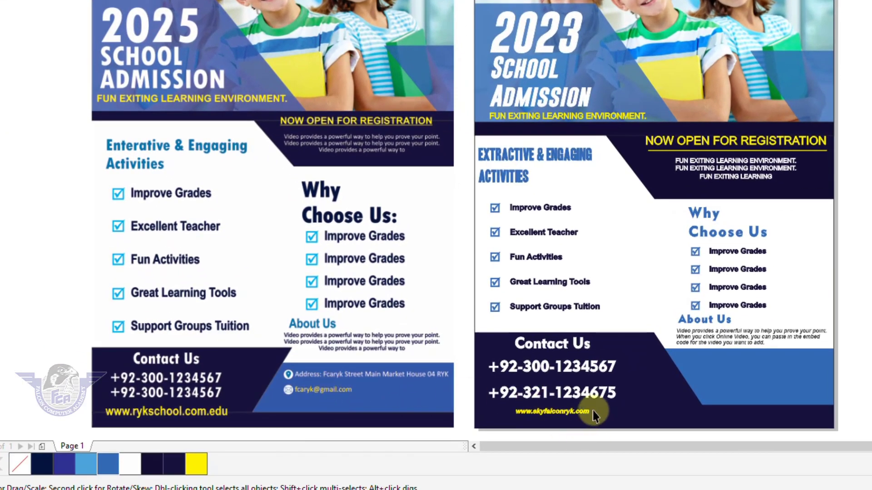
key("z")
left_click_drag(293, 320, 798, 448)
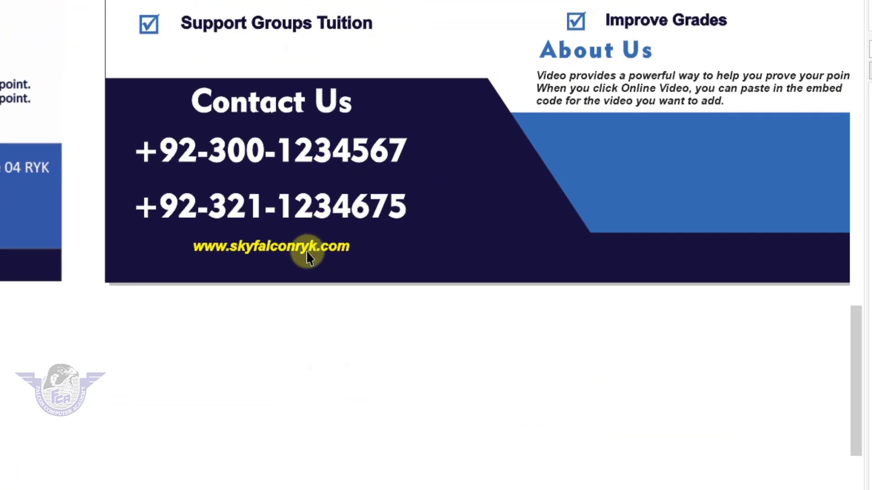
left_click_drag(306, 250, 711, 176)
left_click_drag(710, 247, 768, 150)
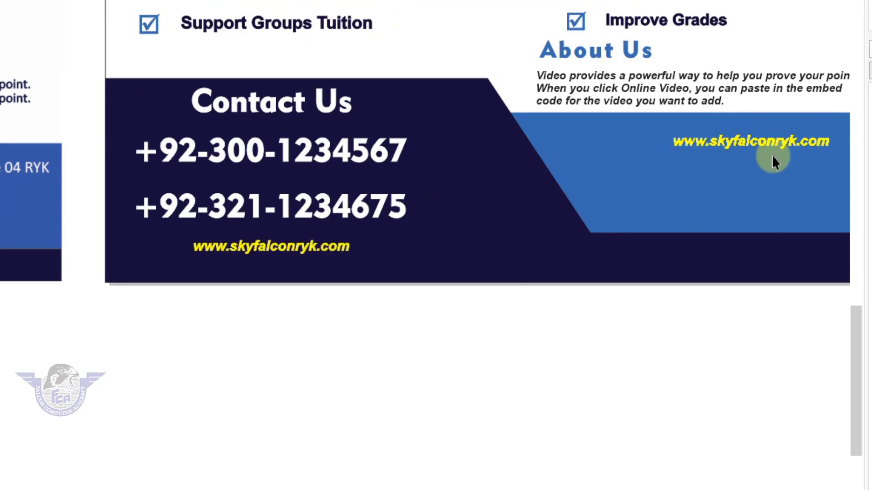
scroll(773, 157, "down", 2)
key("F2")
left_click_drag(496, 119, 844, 226)
double_click(487, 188)
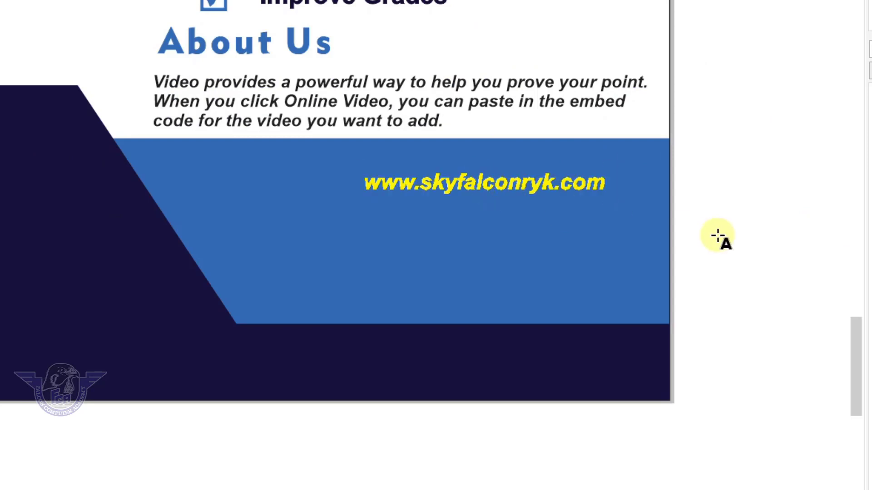
key("ctrl+a")
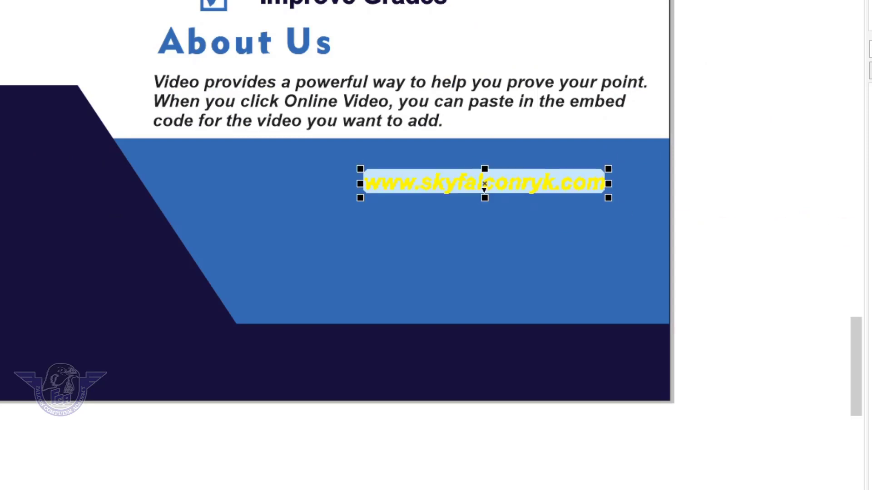
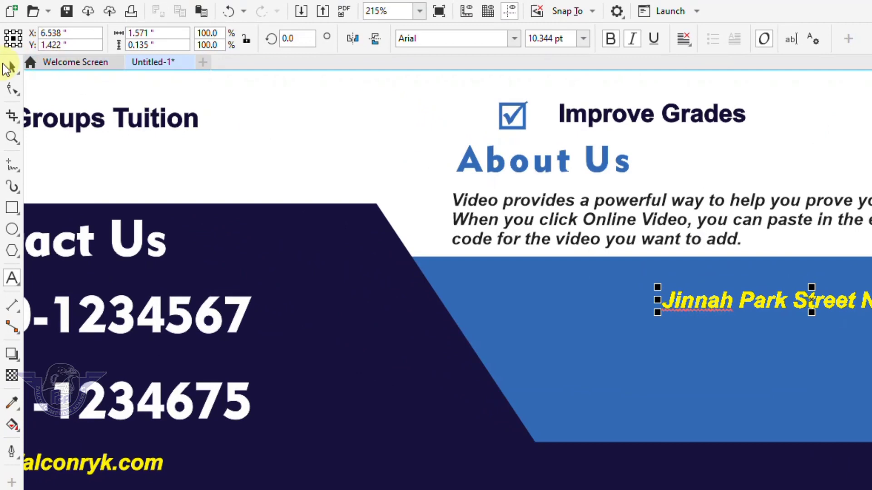
Step: Enlarge the address text slightly and draw a small circle to its left
left_click(7, 68)
left_click_drag(657, 312, 596, 347)
left_click(12, 229)
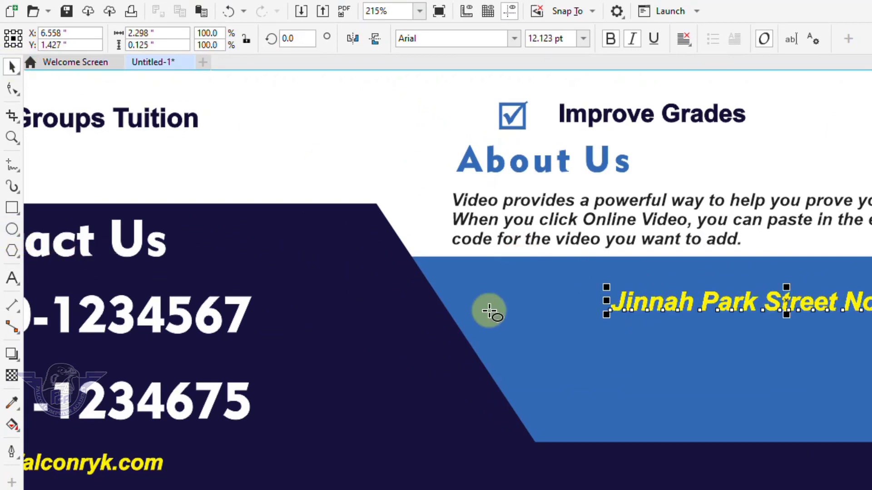
left_click_drag(530, 290, 574, 323)
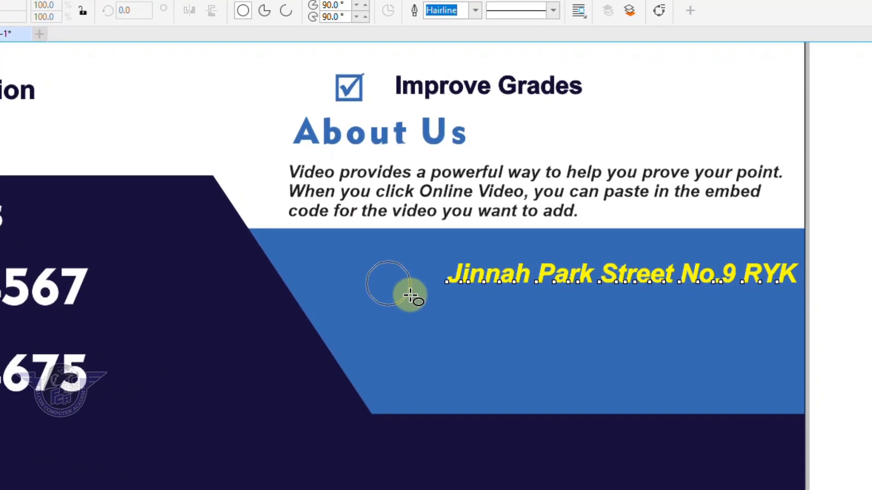
Step: Fill the circle white, align it with the address, and nudge the address closer
left_click_drag(410, 296, 411, 300)
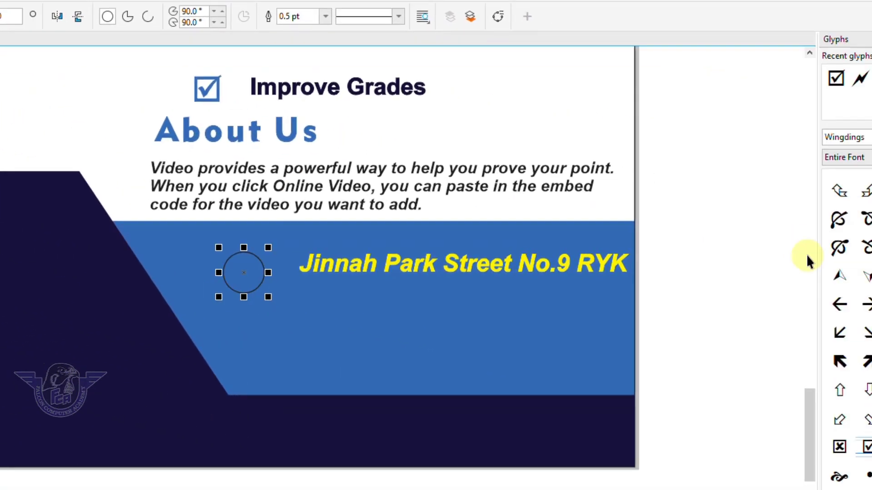
left_click(860, 308)
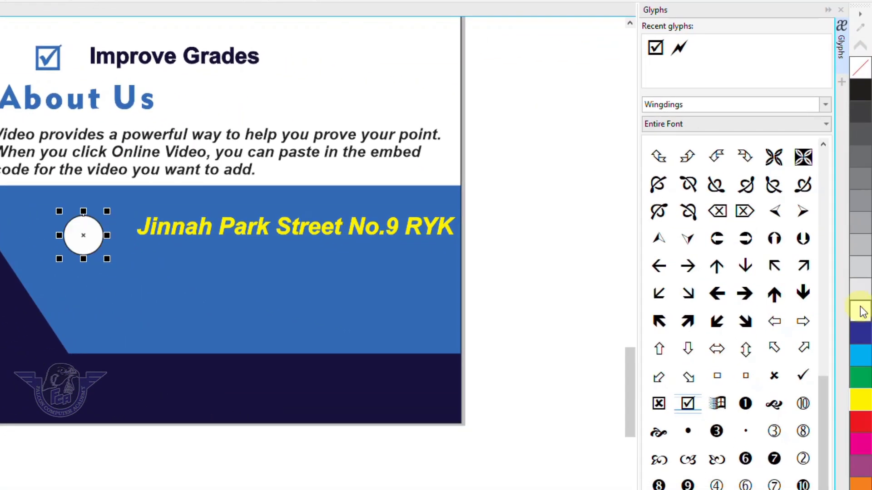
left_click(145, 233, "shift")
key("c")
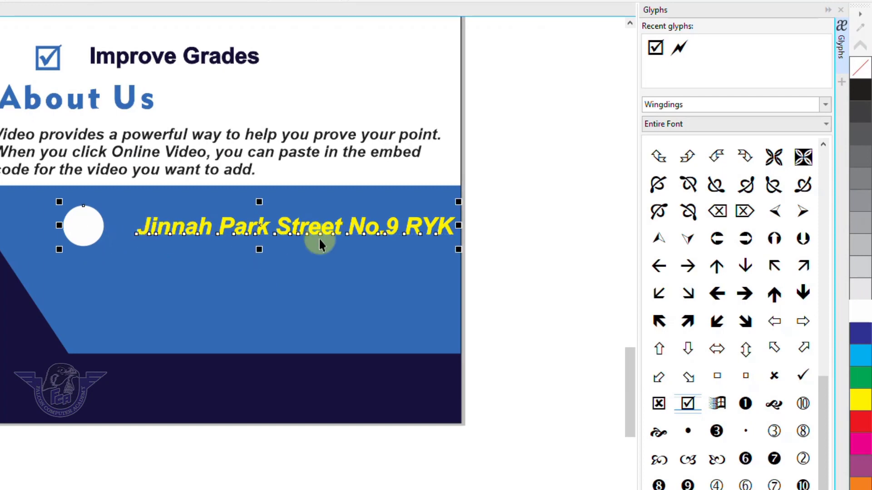
left_click(597, 236)
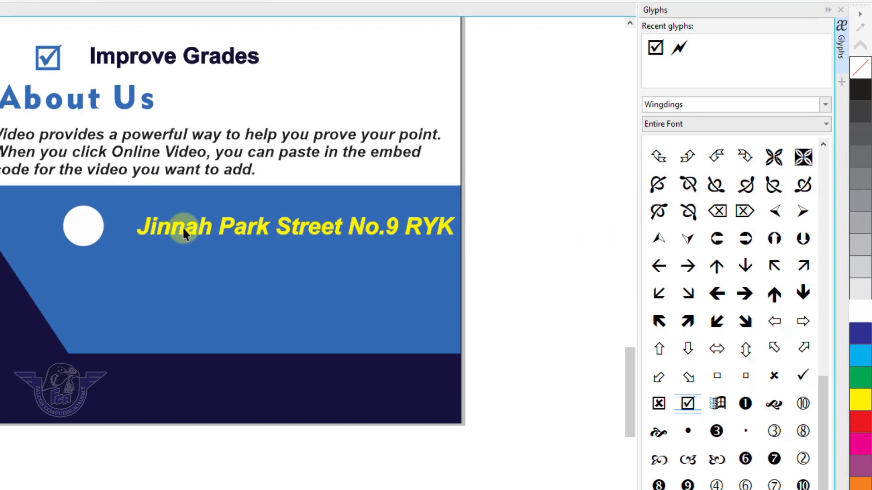
left_click_drag(183, 227, 168, 231)
Step: Copy the circle and address line below, retype it as the school's e-mail address, and centre it
left_click_drag(501, 190, 56, 287)
left_click_drag(152, 230, 151, 287)
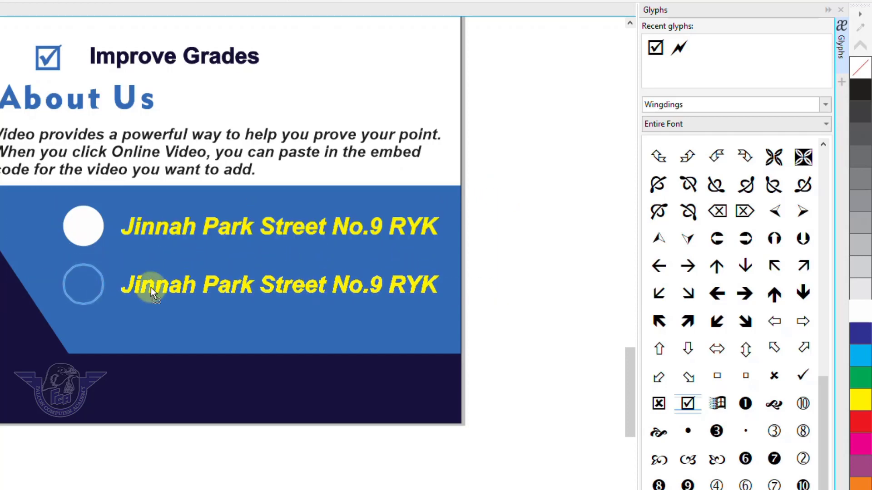
double_click(228, 288)
key("ctrl+a")
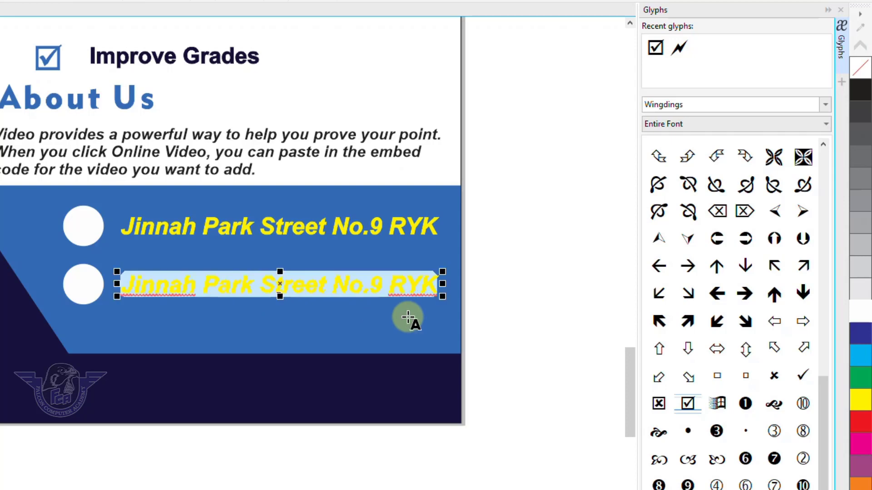
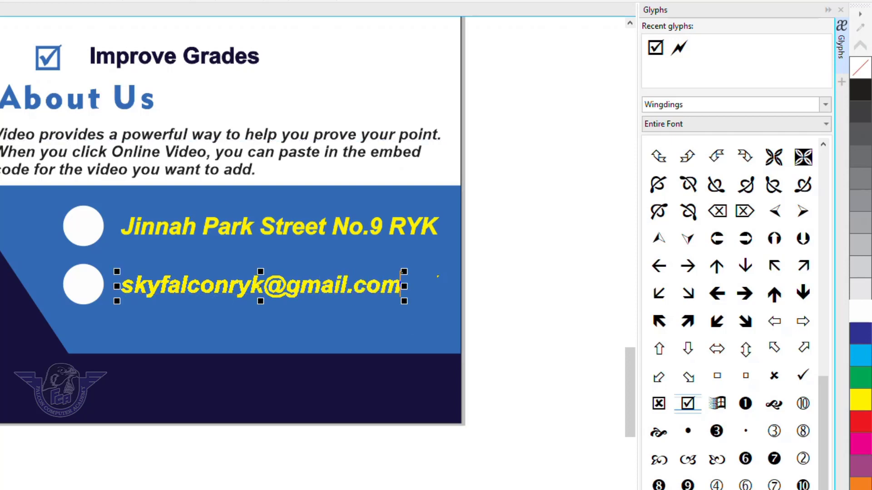
left_click(214, 231, "shift")
key("c")
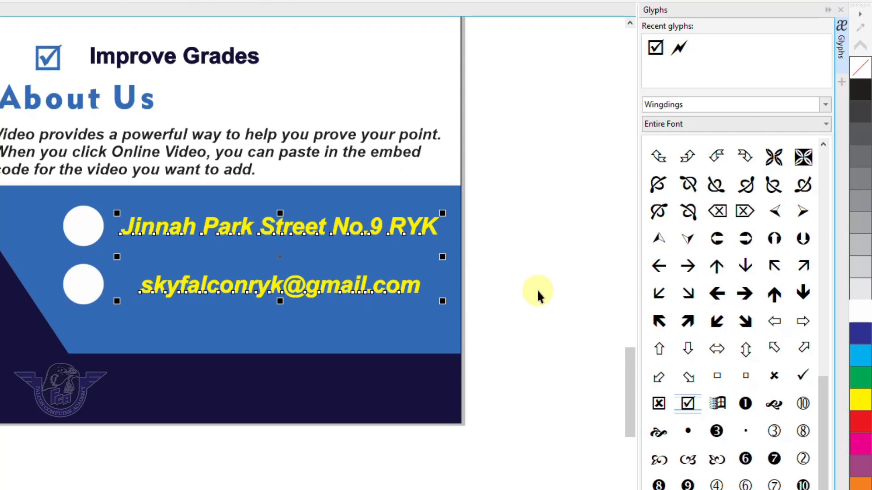
left_click(537, 289)
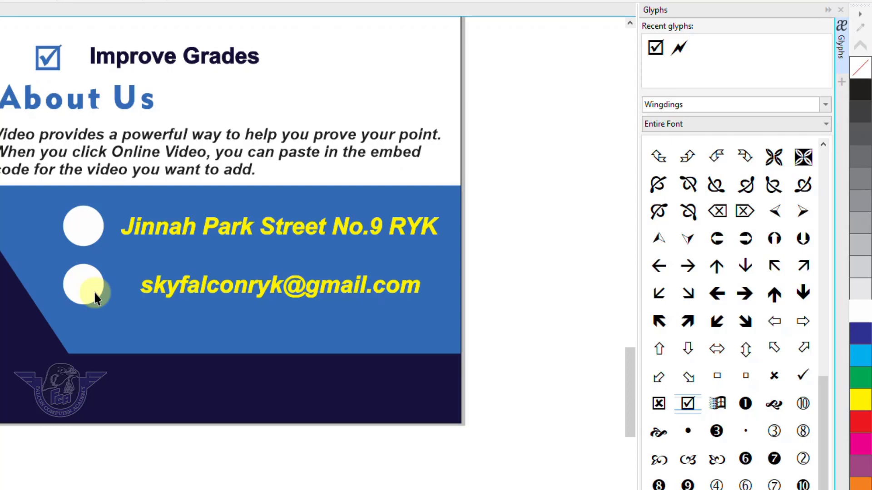
key("ctrl+i")
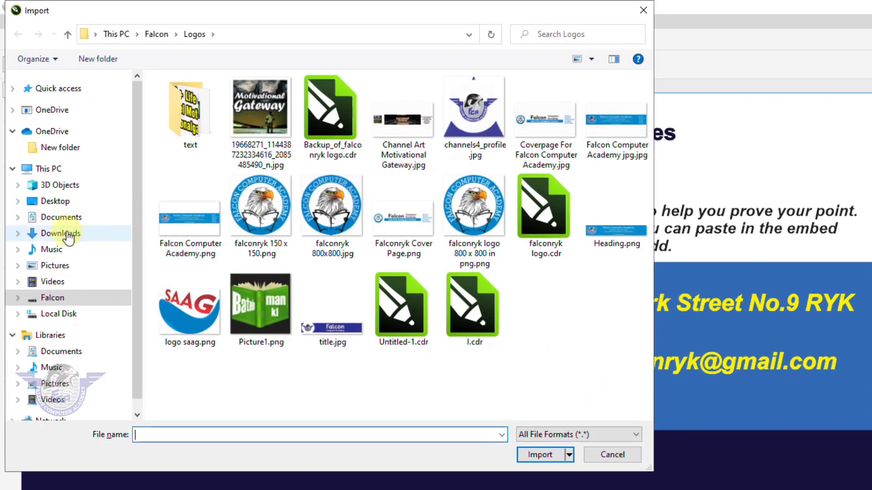
Step: Import the EMAIL and location-pin PNGs from Downloads and place them below the circles
left_click(61, 233)
left_click(223, 162)
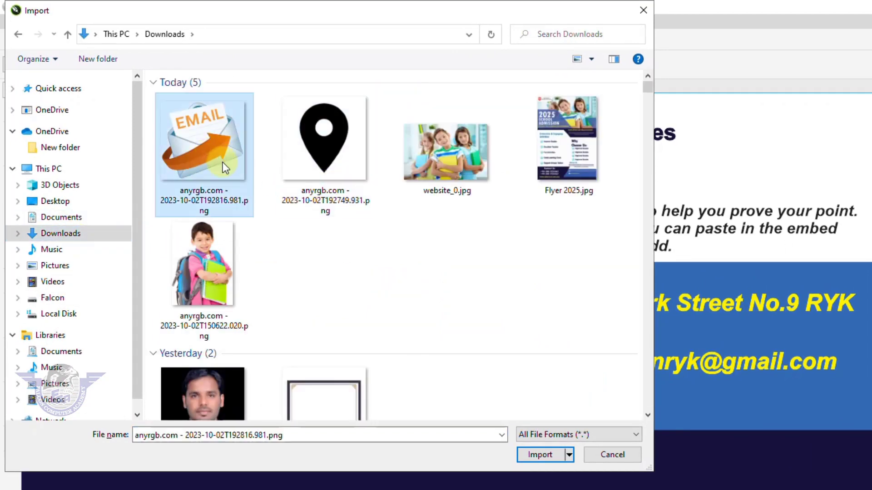
left_click(326, 176, "ctrl")
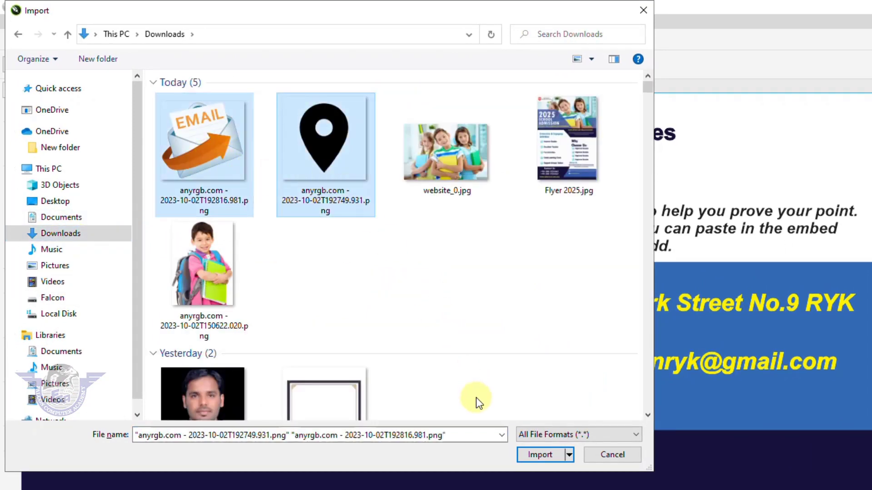
left_click(539, 454)
left_click_drag(527, 380, 599, 422)
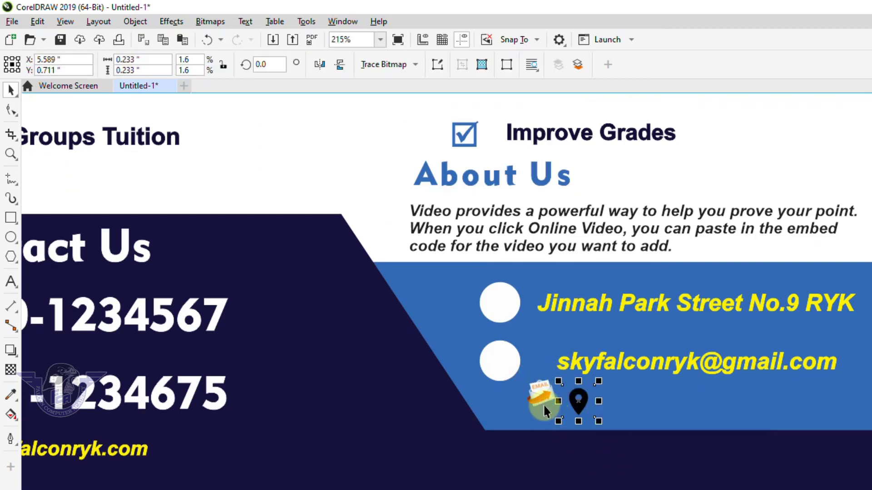
Step: Move the EMAIL icon onto the second circle and centre the location pin in the address circle
left_click_drag(543, 394, 502, 380)
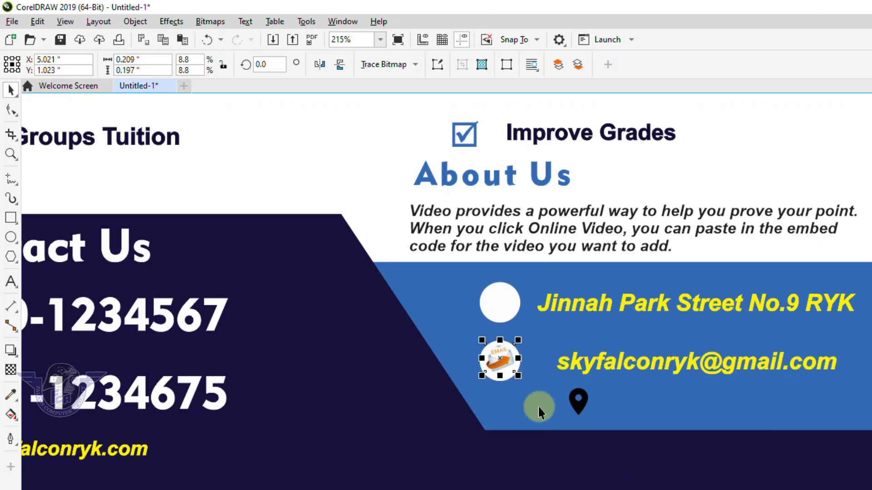
left_click(571, 407)
left_click(499, 305, "shift")
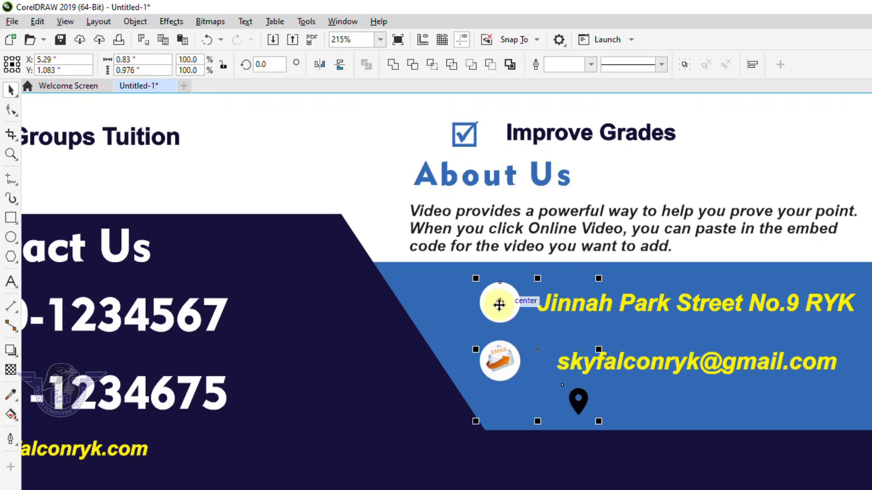
key("c")
key("e")
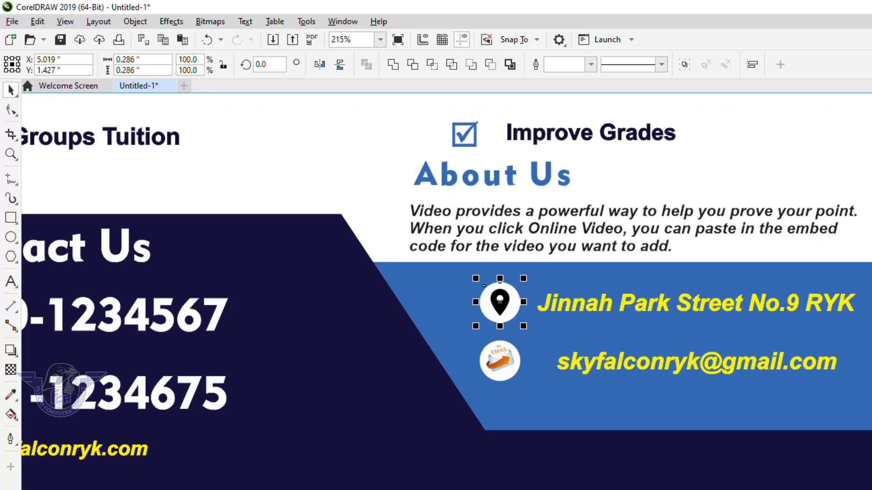
key("Escape")
Step: Enlarge the EMAIL icon slightly within its white circle
scroll(514, 369, "up", 5)
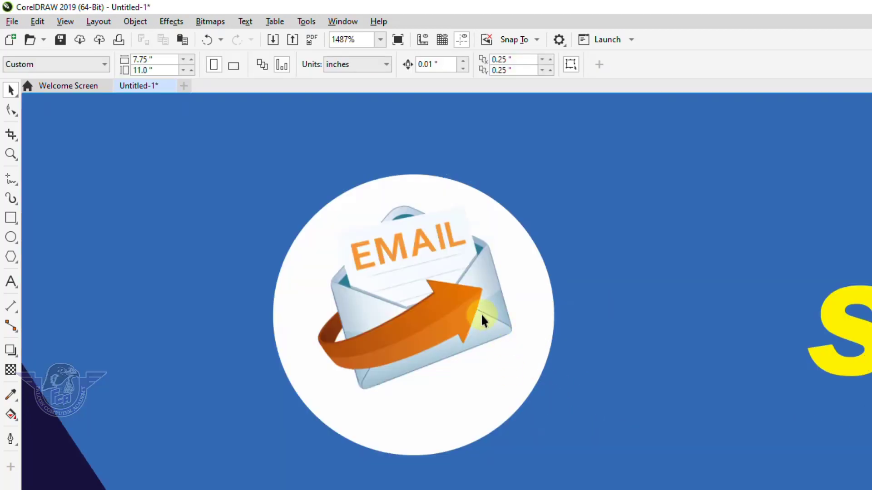
left_click(482, 320)
left_click(454, 436)
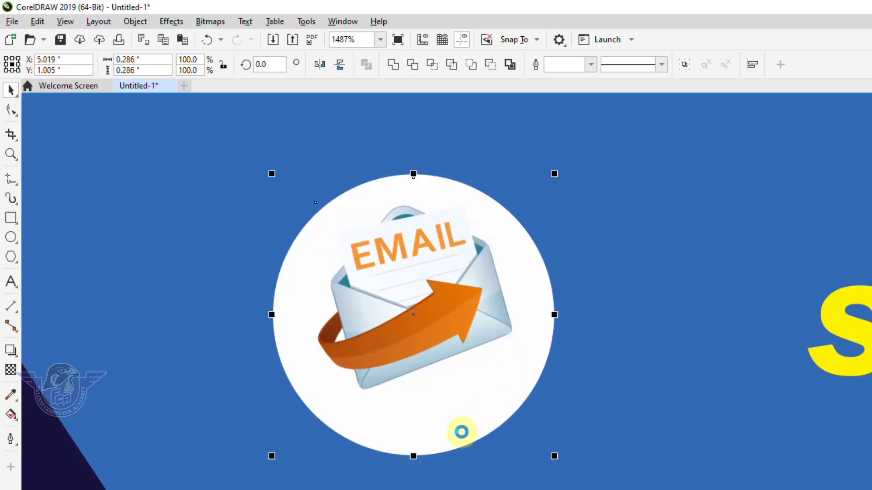
left_click(487, 321)
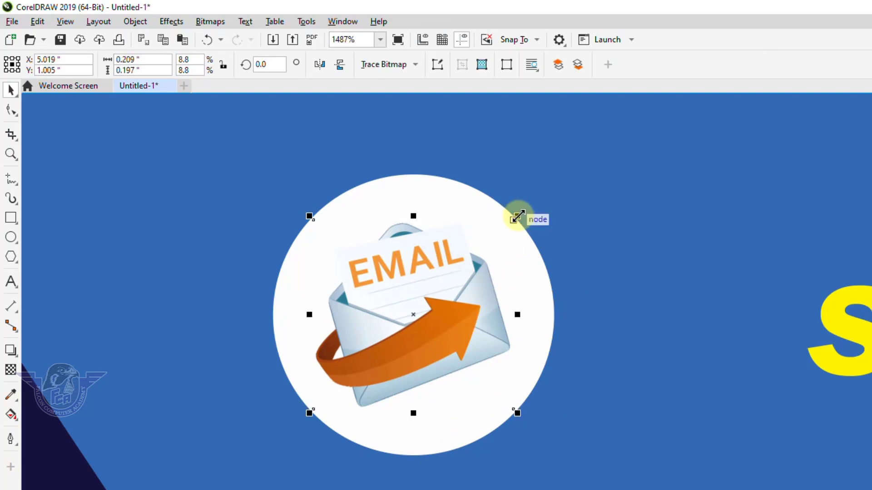
left_click_drag(517, 217, 538, 199)
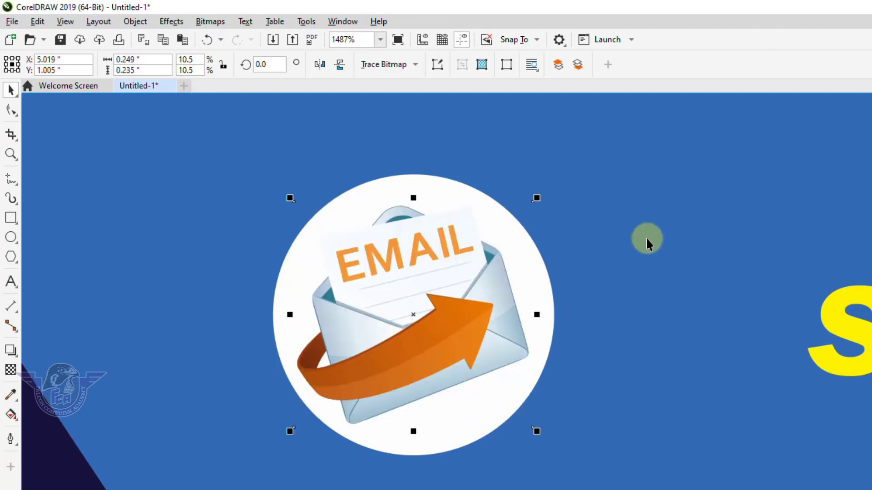
key("F4")
key("Escape")
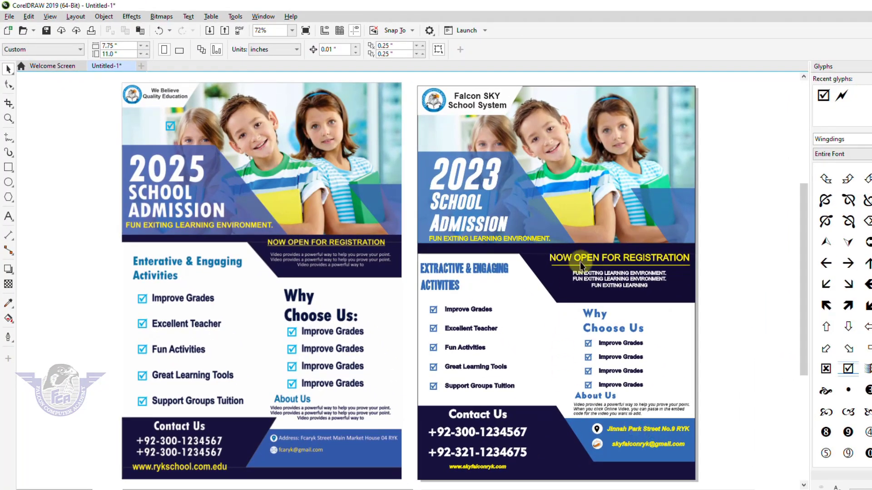
Step: Set the recreated 2023 flyer's outline to no colour using the X swatch
left_click(694, 350)
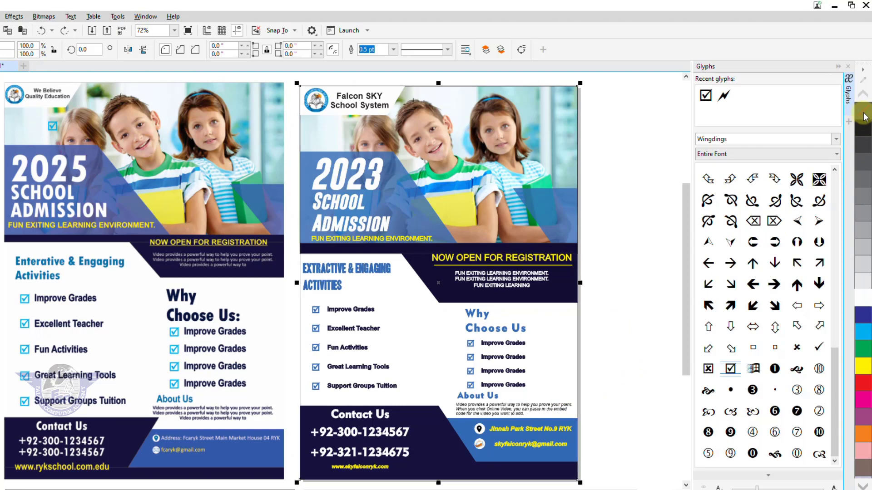
right_click(864, 113)
left_click(631, 247)
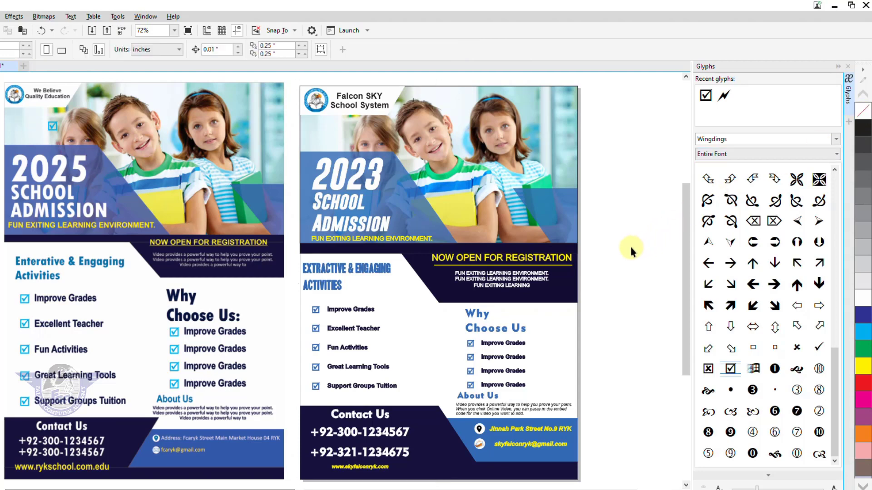